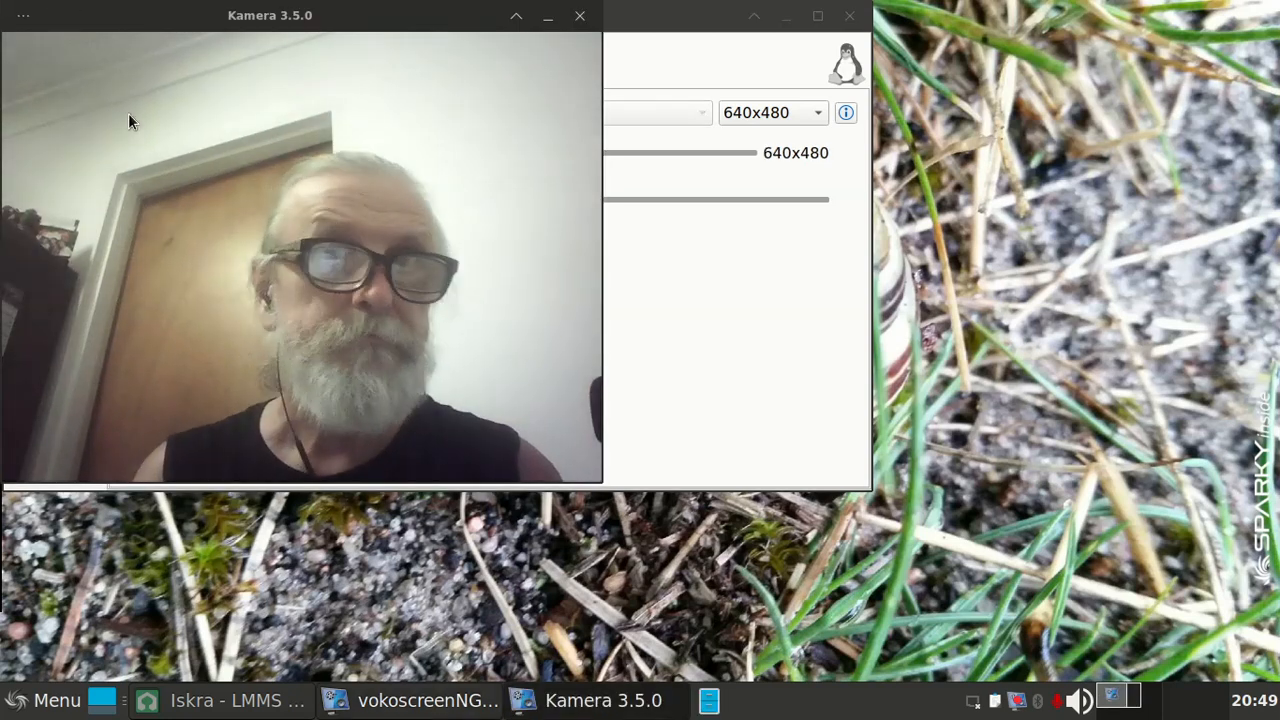
# Step: Shrink the camera preview to 345x258 and place its window beside the recorder settings window
pyautogui.moveTo(320, 22); pyautogui.dragTo(887, 50)
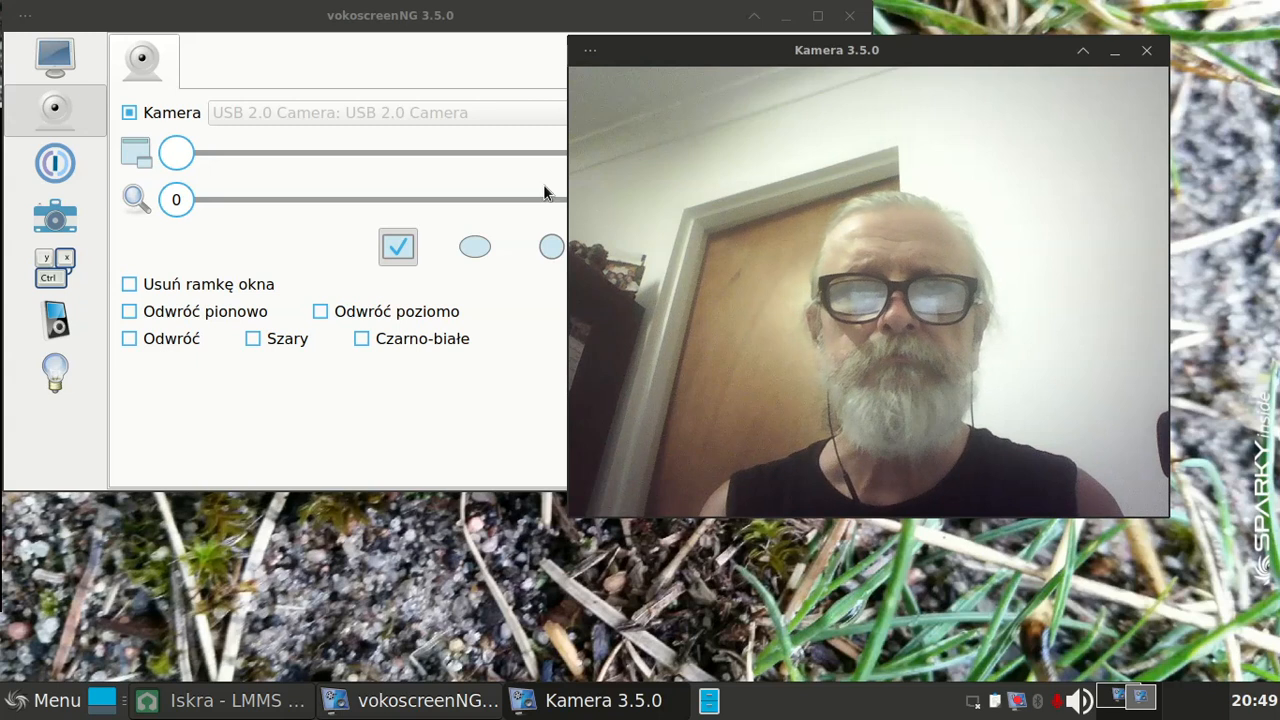
pyautogui.click(181, 153)
pyautogui.moveTo(181, 153); pyautogui.dragTo(500, 172)
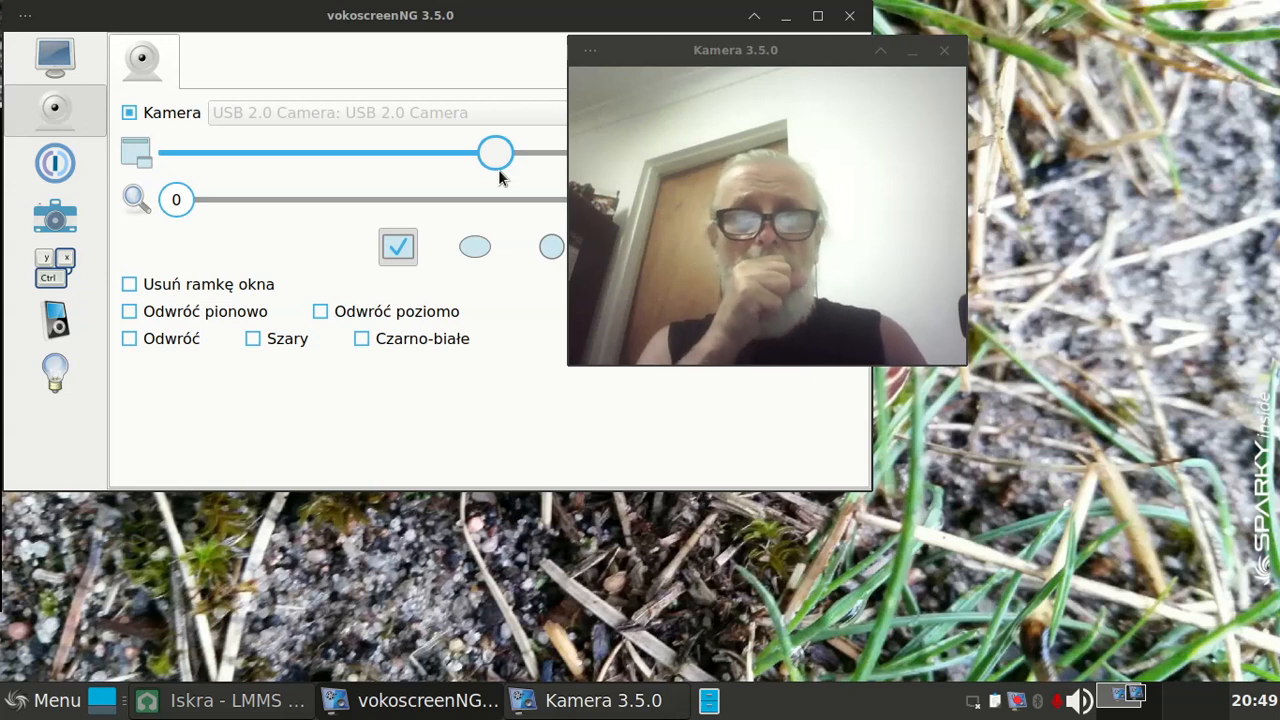
pyautogui.moveTo(500, 178); pyautogui.dragTo(613, 152)
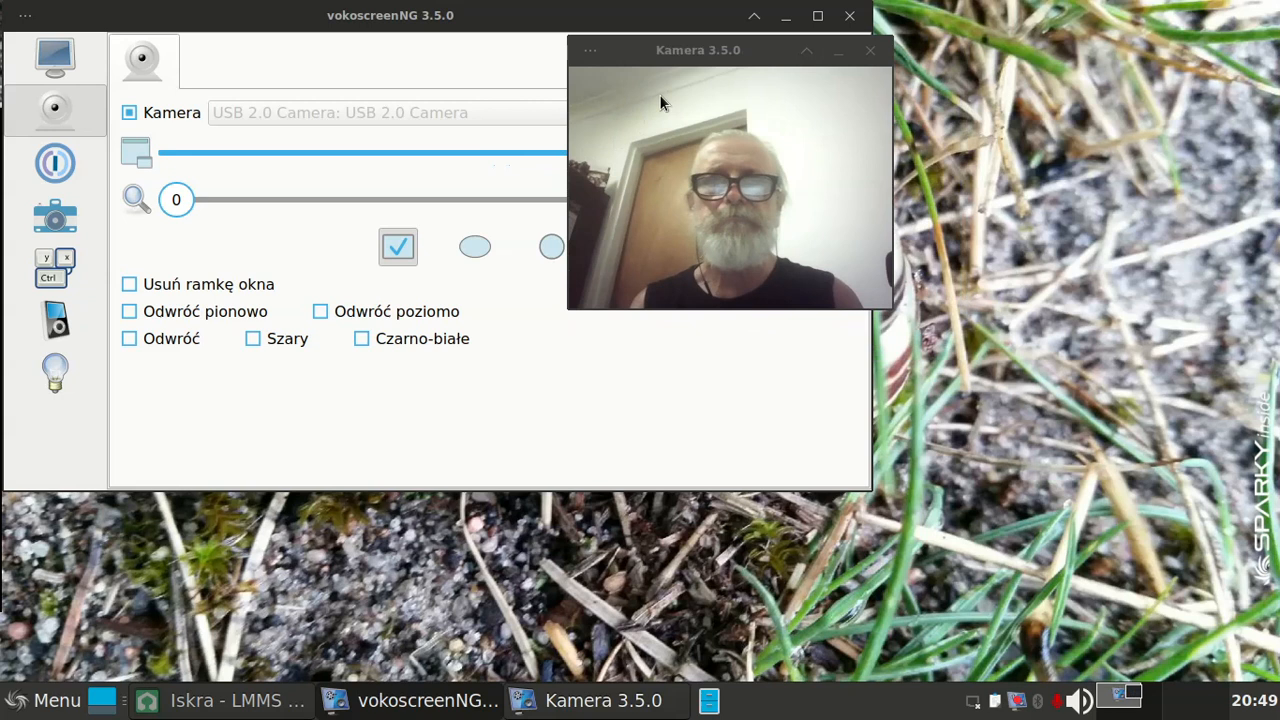
pyautogui.moveTo(680, 58); pyautogui.dragTo(1050, 36)
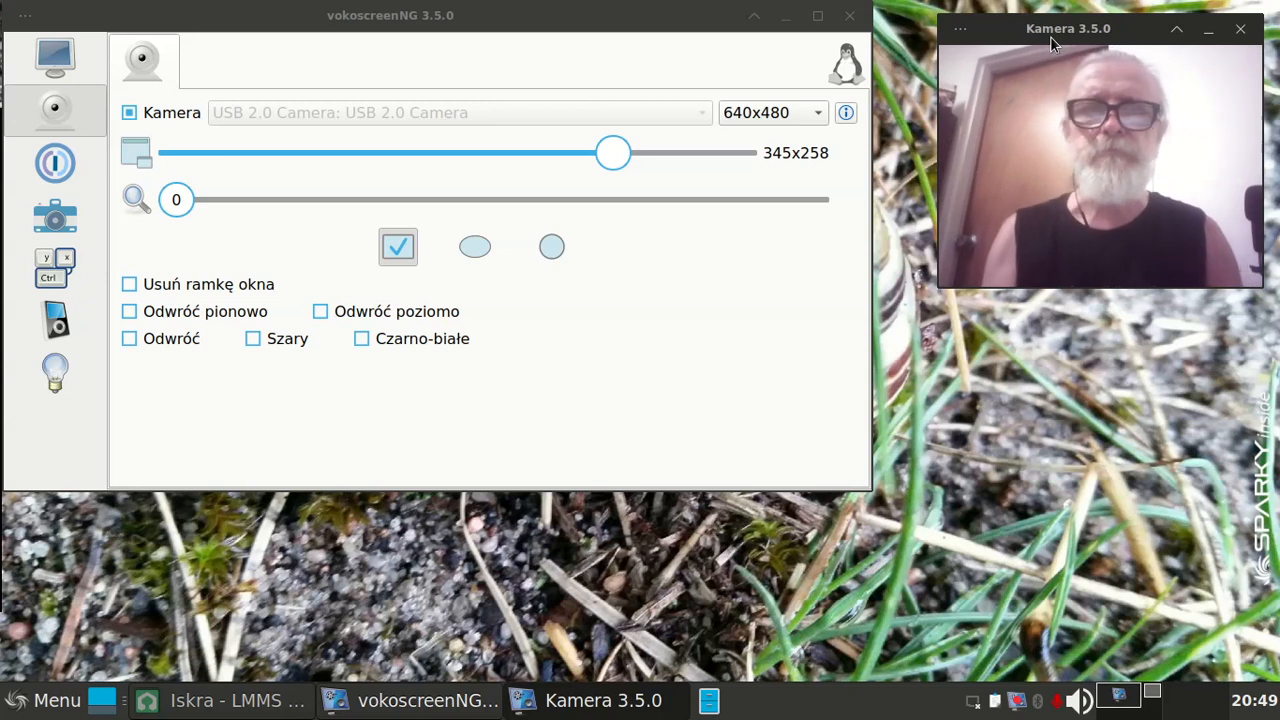
# Step: Remove the camera preview's window frame (Usuń ramkę okna) and set the camera zoom to 180
pyautogui.click(128, 287)
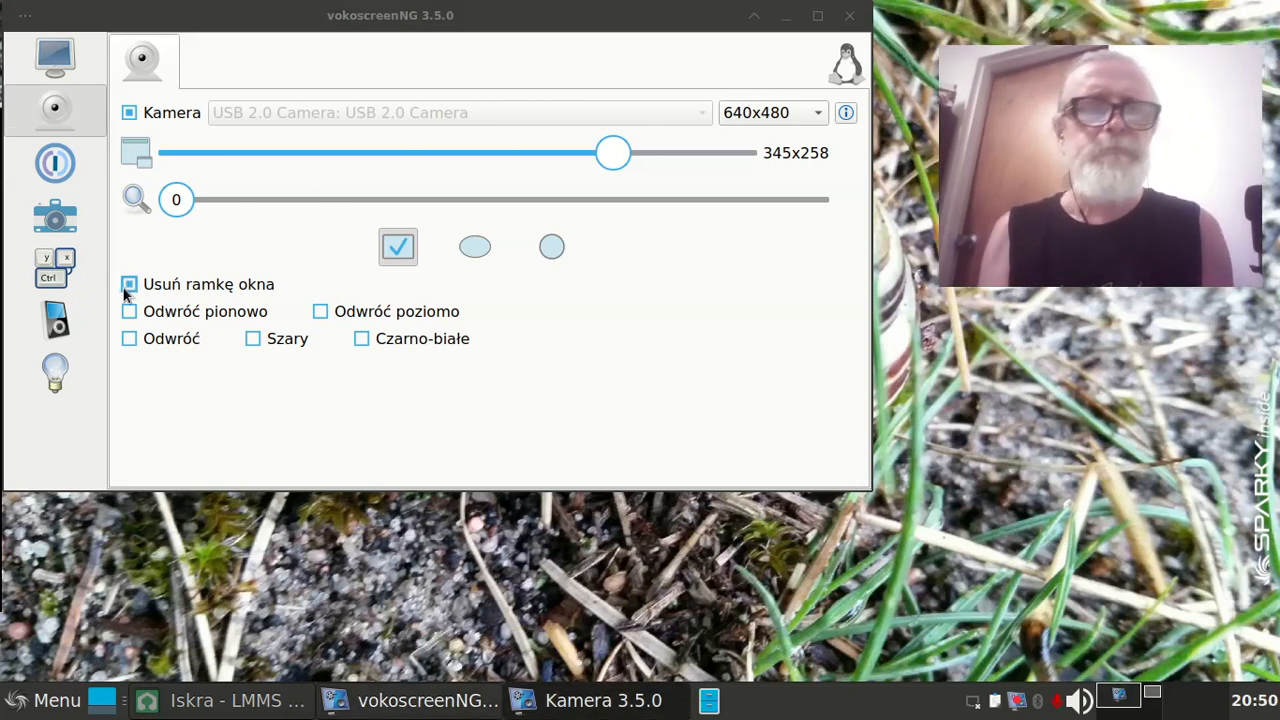
pyautogui.click(180, 201)
pyautogui.moveTo(183, 203); pyautogui.dragTo(722, 193)
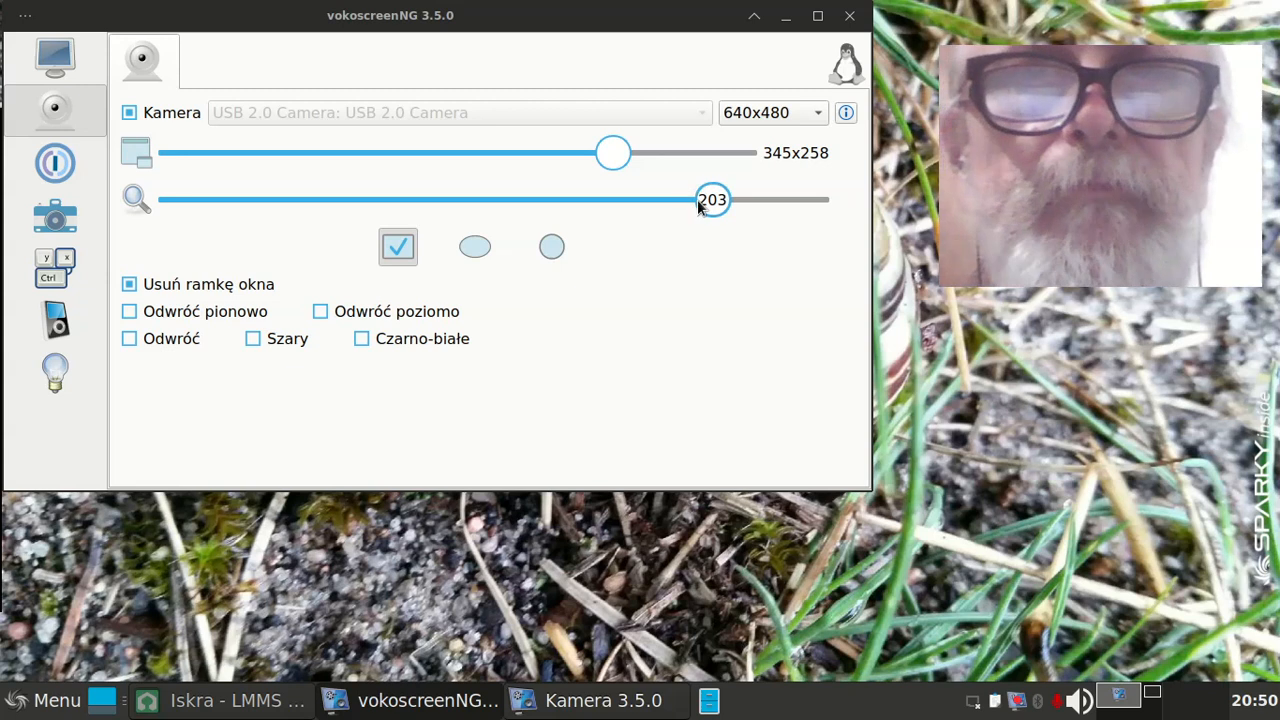
pyautogui.moveTo(671, 204); pyautogui.dragTo(643, 210)
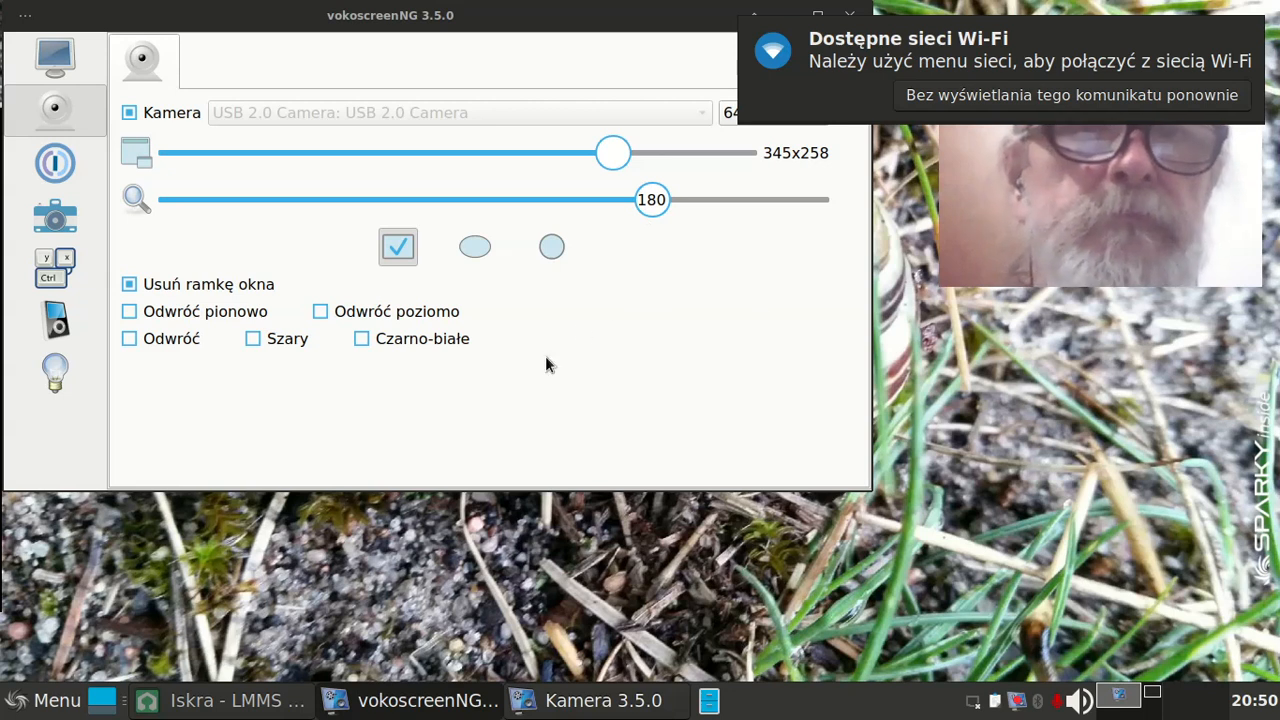
# Step: Try the Czarno-białe and Szary effects on the camera image, and apply Odwróć combined with Czarno-białe
pyautogui.click(362, 340)
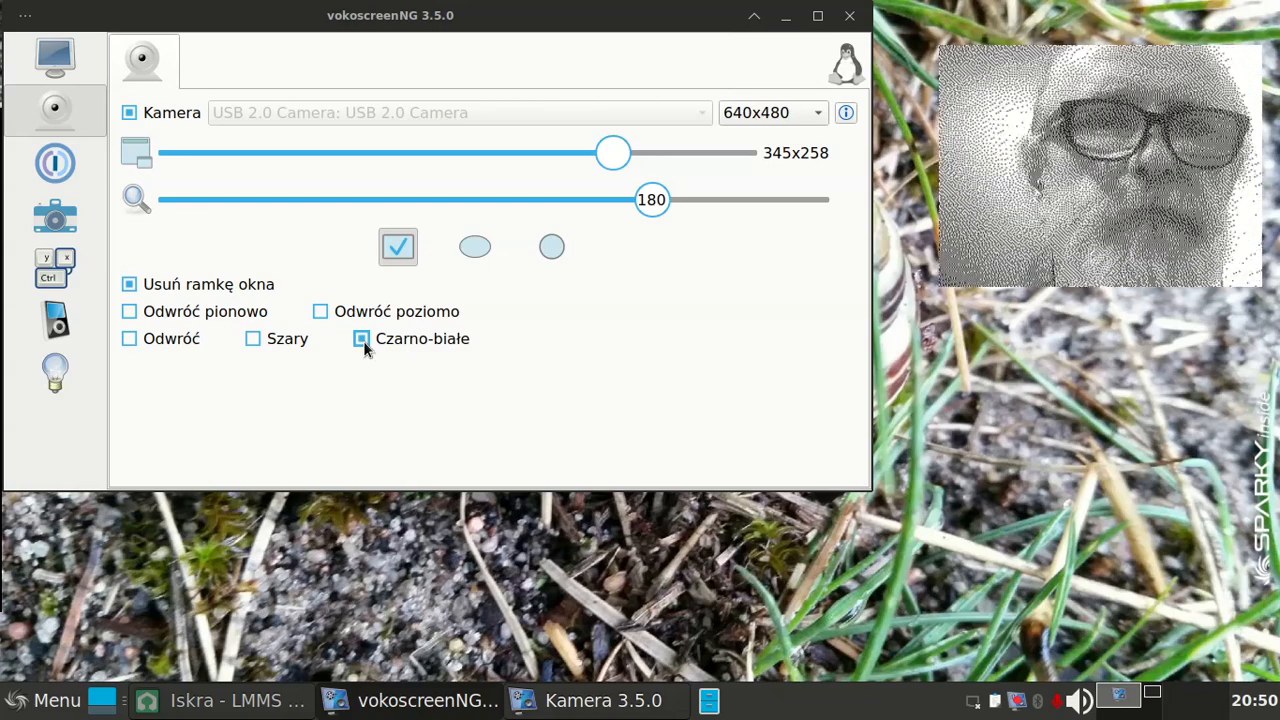
pyautogui.click(363, 341)
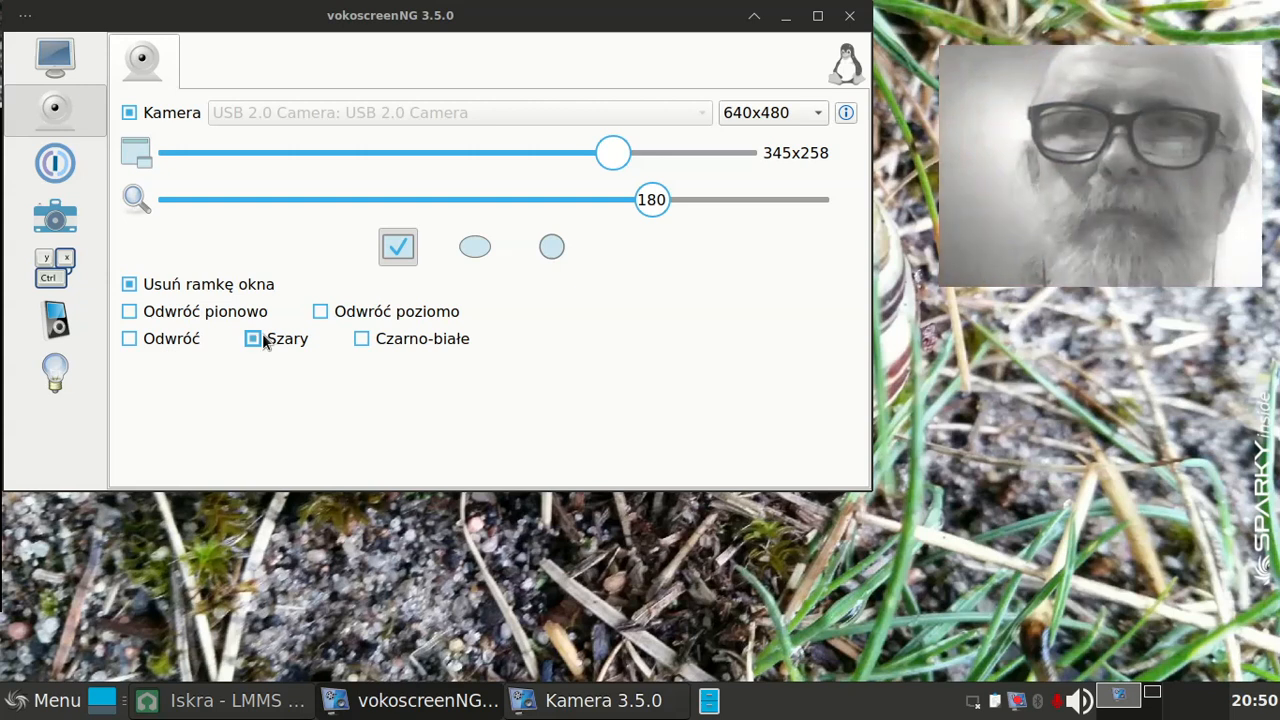
pyautogui.click(143, 341)
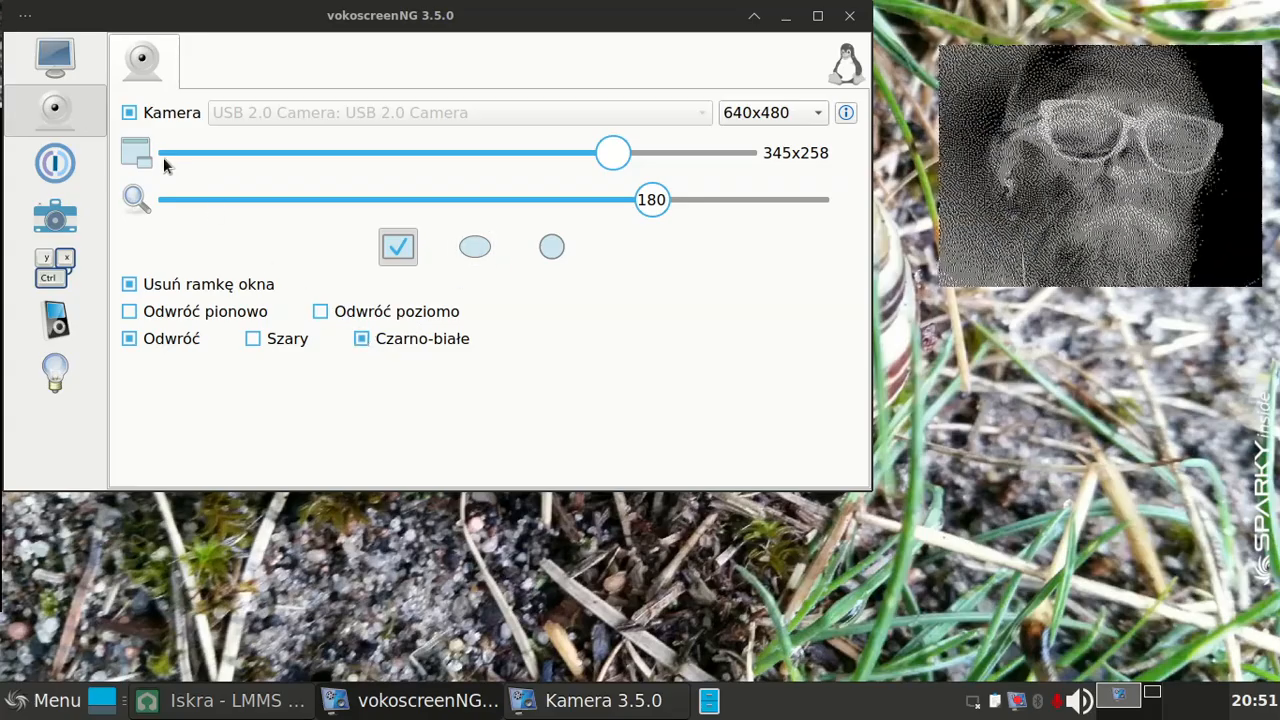
# Step: Turn off the camera, minimize the recorder and switch to the Iskra project in LMMS
pyautogui.click(134, 118)
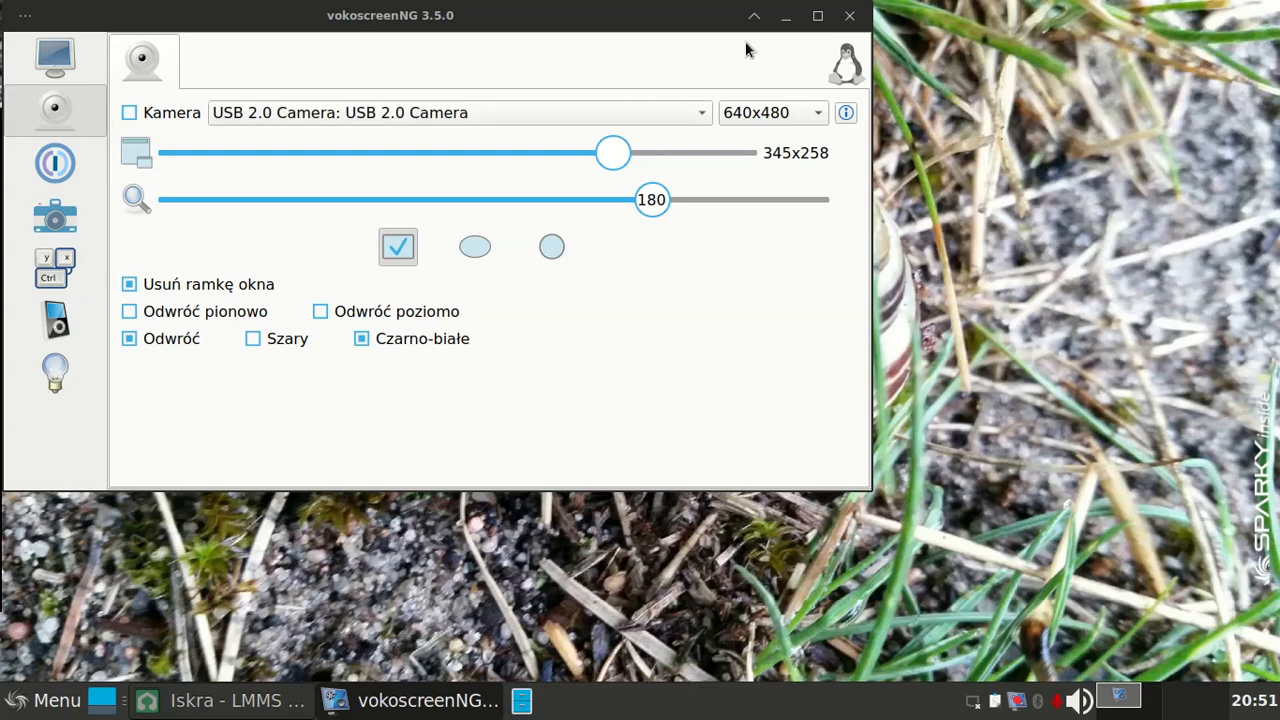
pyautogui.click(786, 17)
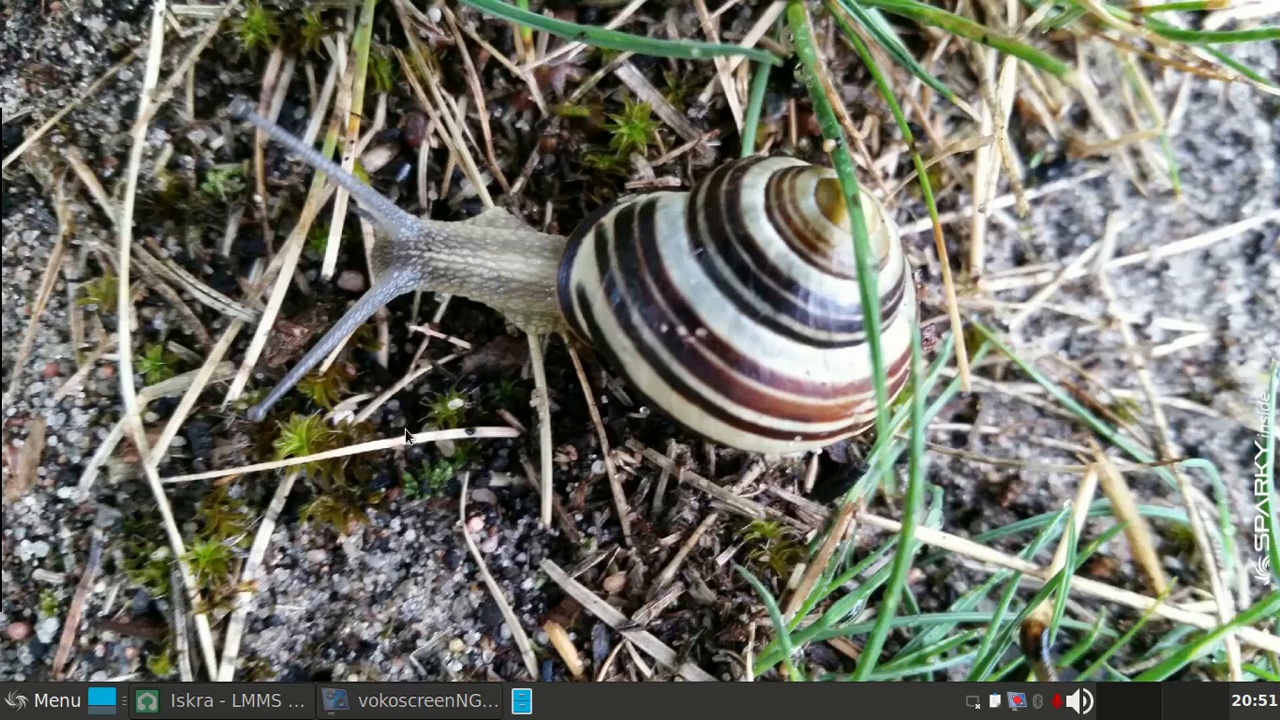
pyautogui.click(217, 701)
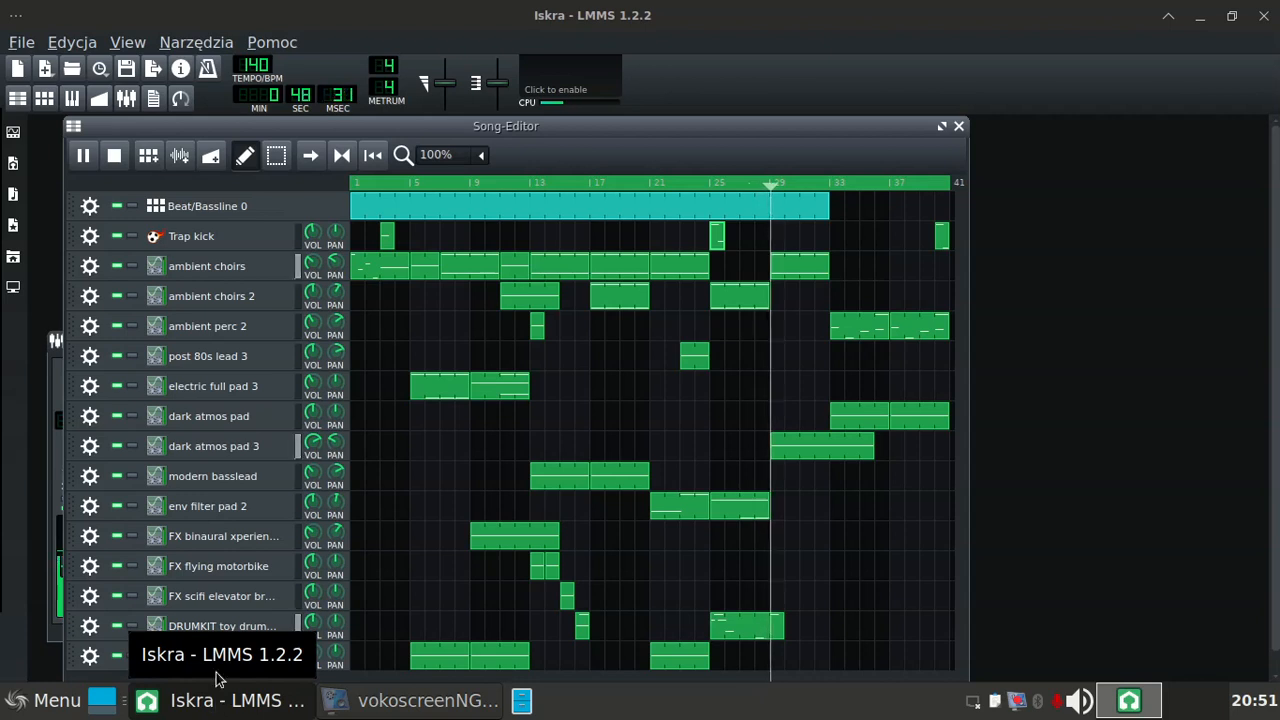
# Step: Open the instrument windows of the ambient choirs, ambient perc 2 and Trap kick tracks
pyautogui.click(158, 272)
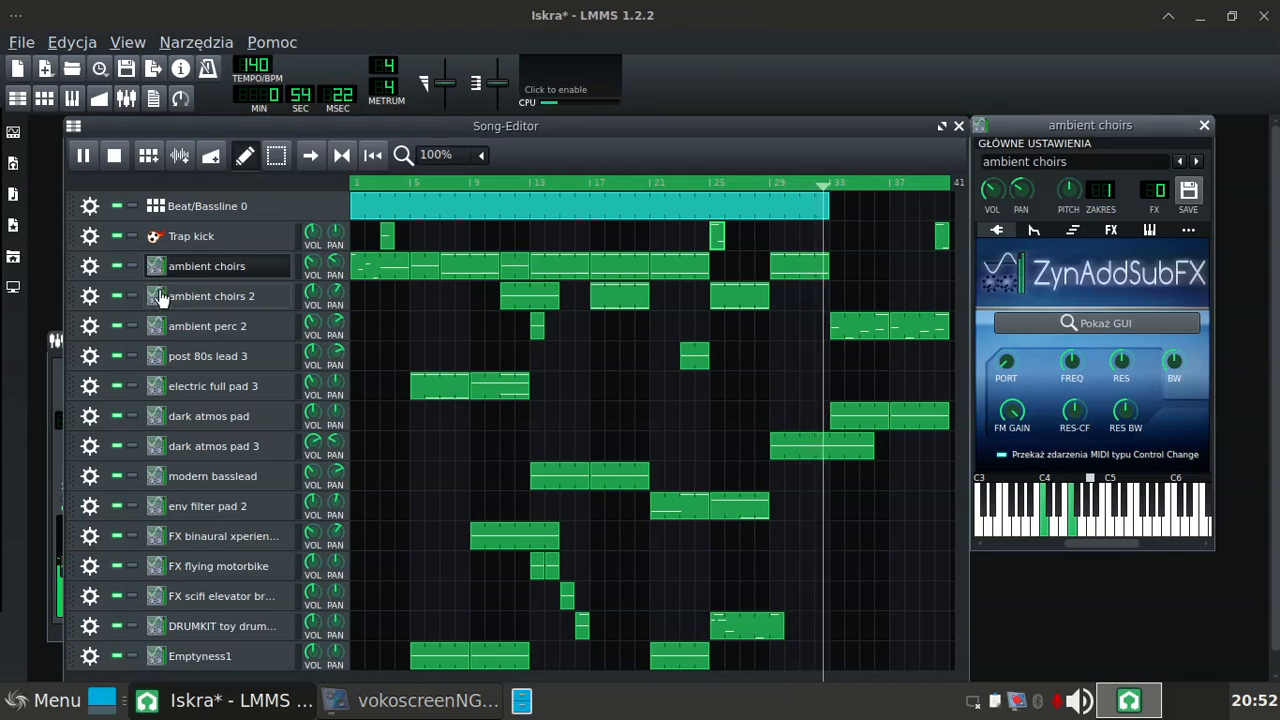
pyautogui.click(156, 330)
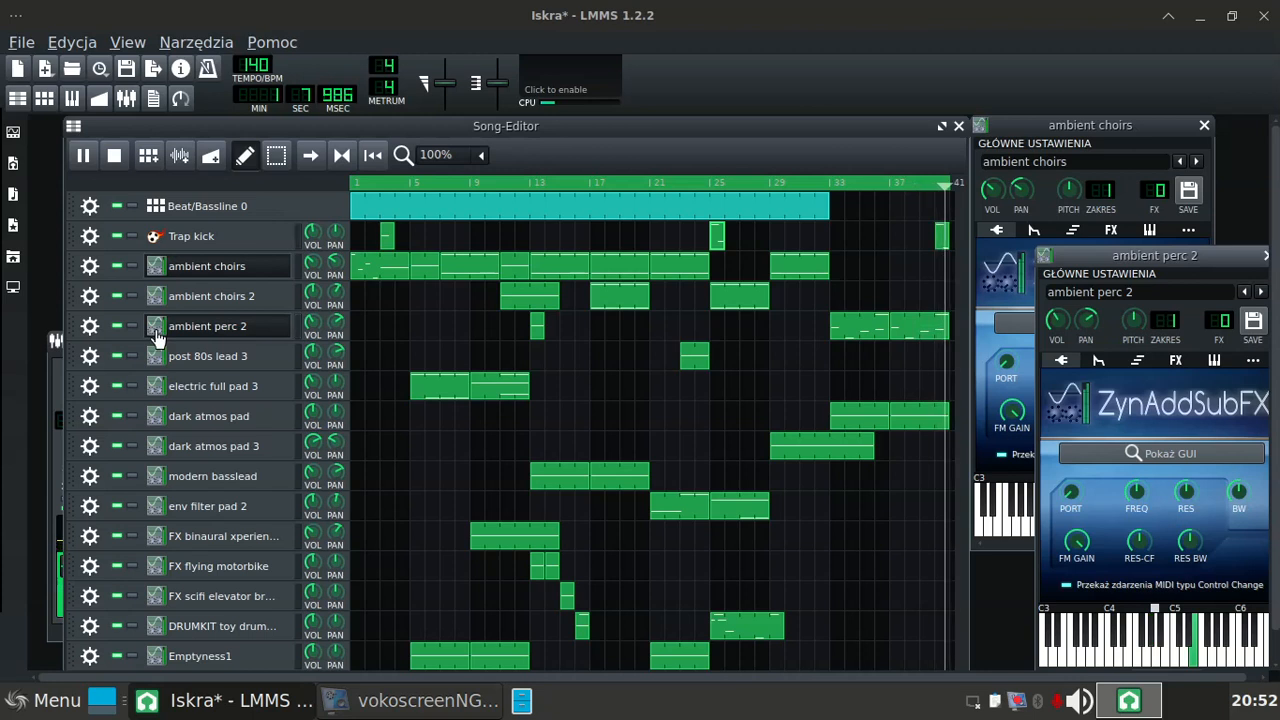
pyautogui.click(155, 238)
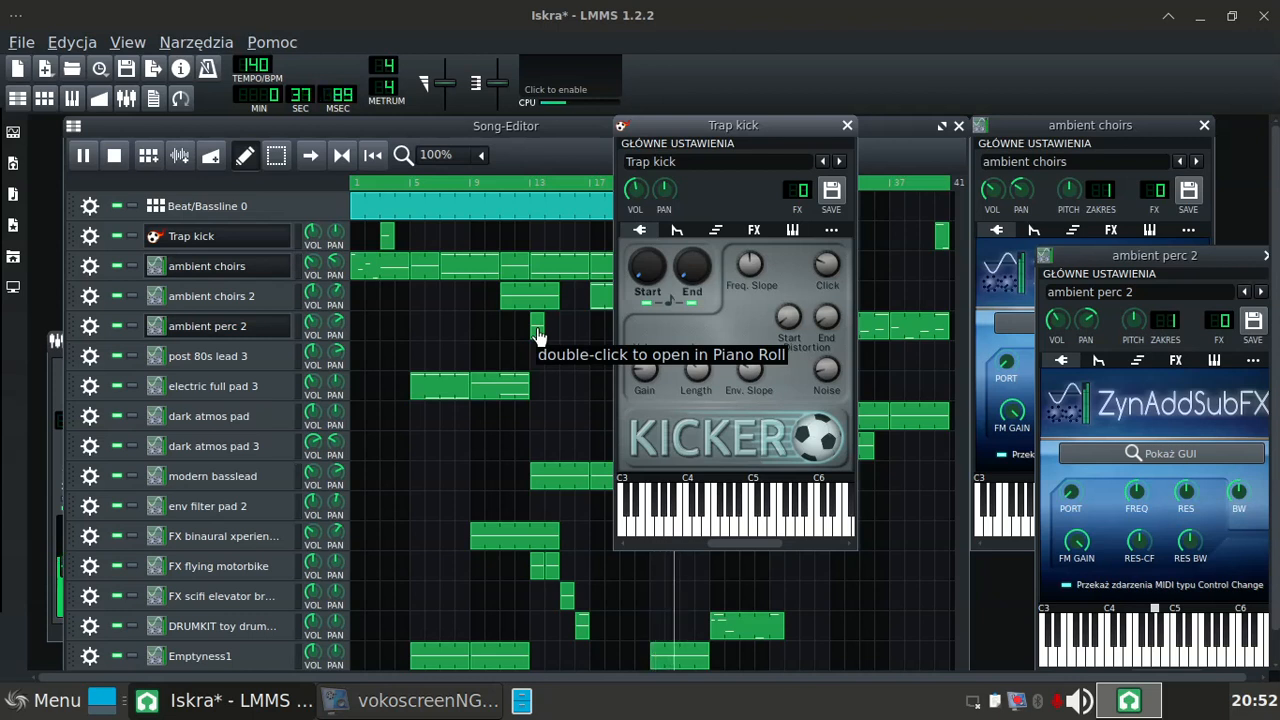
# Step: Move the ambient perc 2 clip from bar 13 to bar 4 and the first FX flying motorbike clip to bar 38
pyautogui.moveTo(534, 330); pyautogui.dragTo(401, 341)
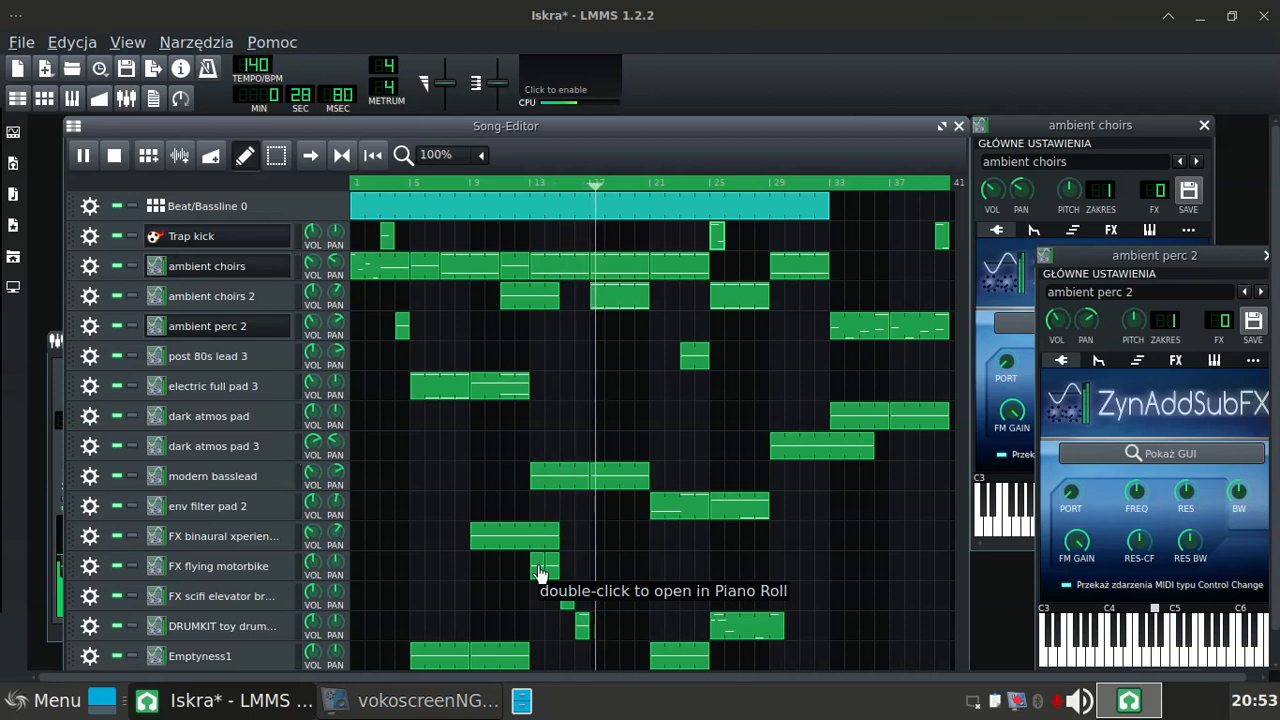
pyautogui.moveTo(538, 572); pyautogui.dragTo(905, 562)
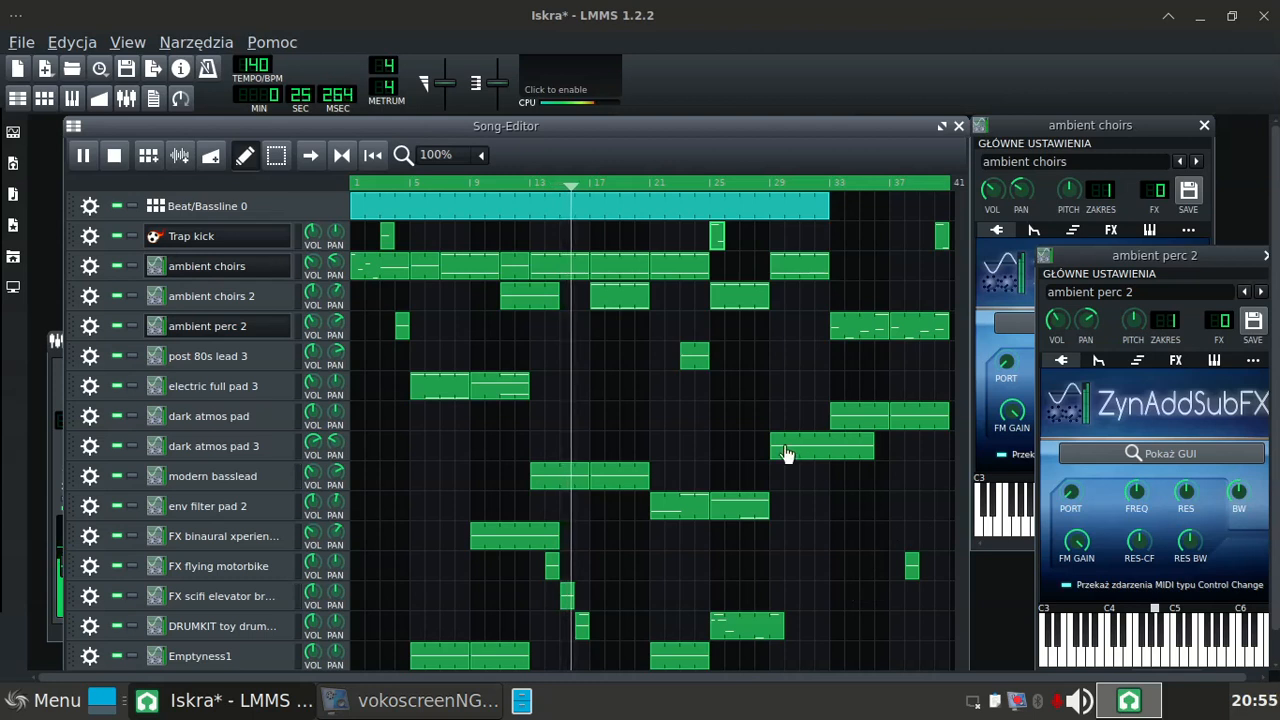
# Step: Delete the C4 note from the ambient choirs clip at bar 13, and move the FX flying motorbike clip at bar 14 to bar 37
pyautogui.doubleClick(553, 272)
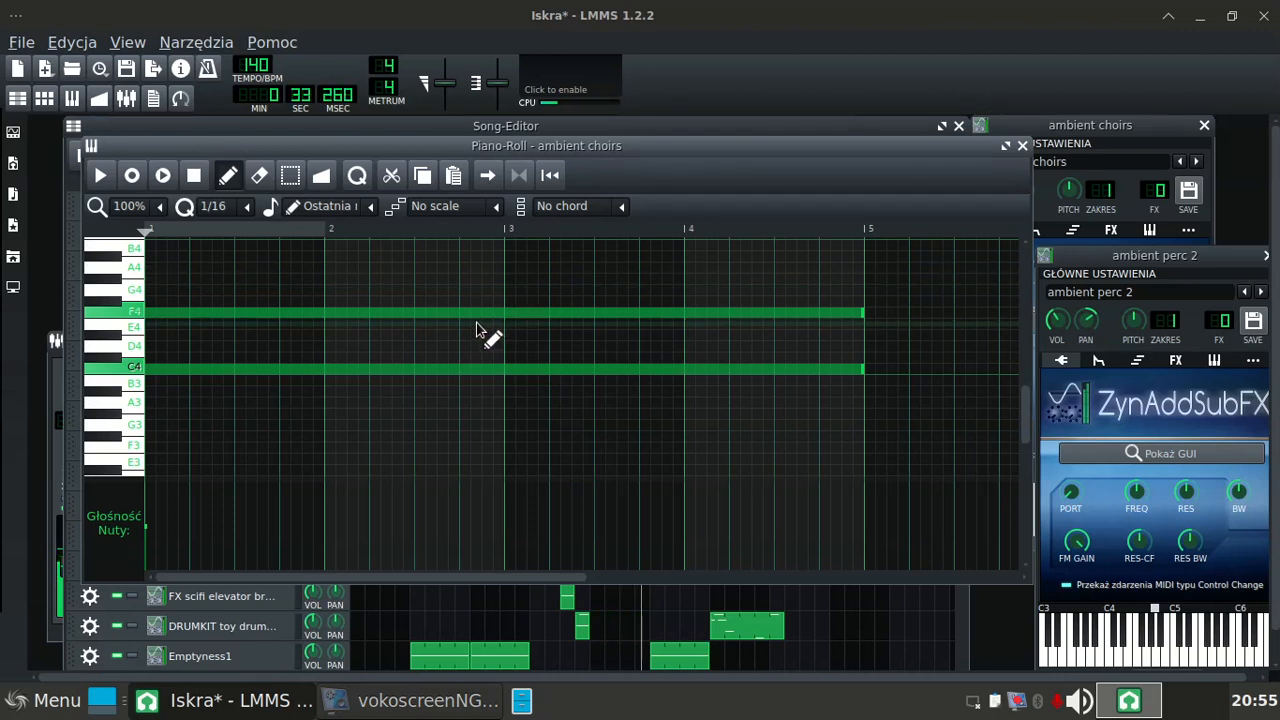
pyautogui.click(444, 369)
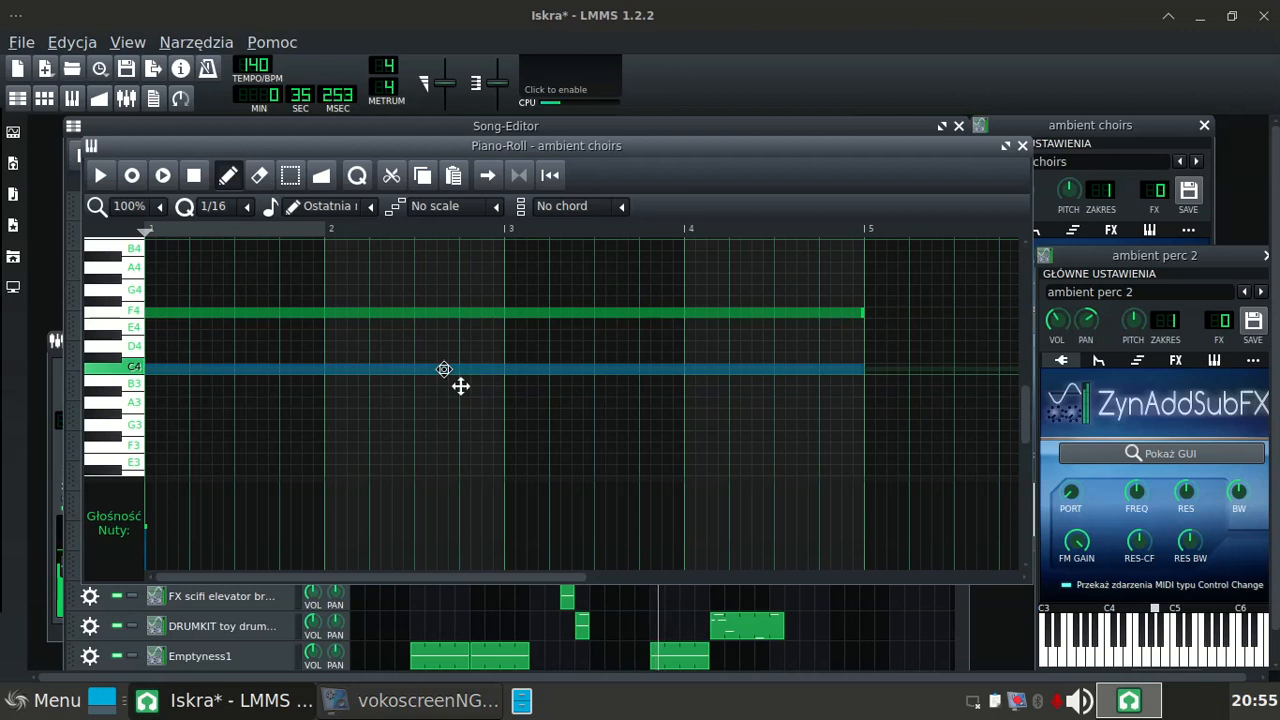
pyautogui.rightClick(444, 369)
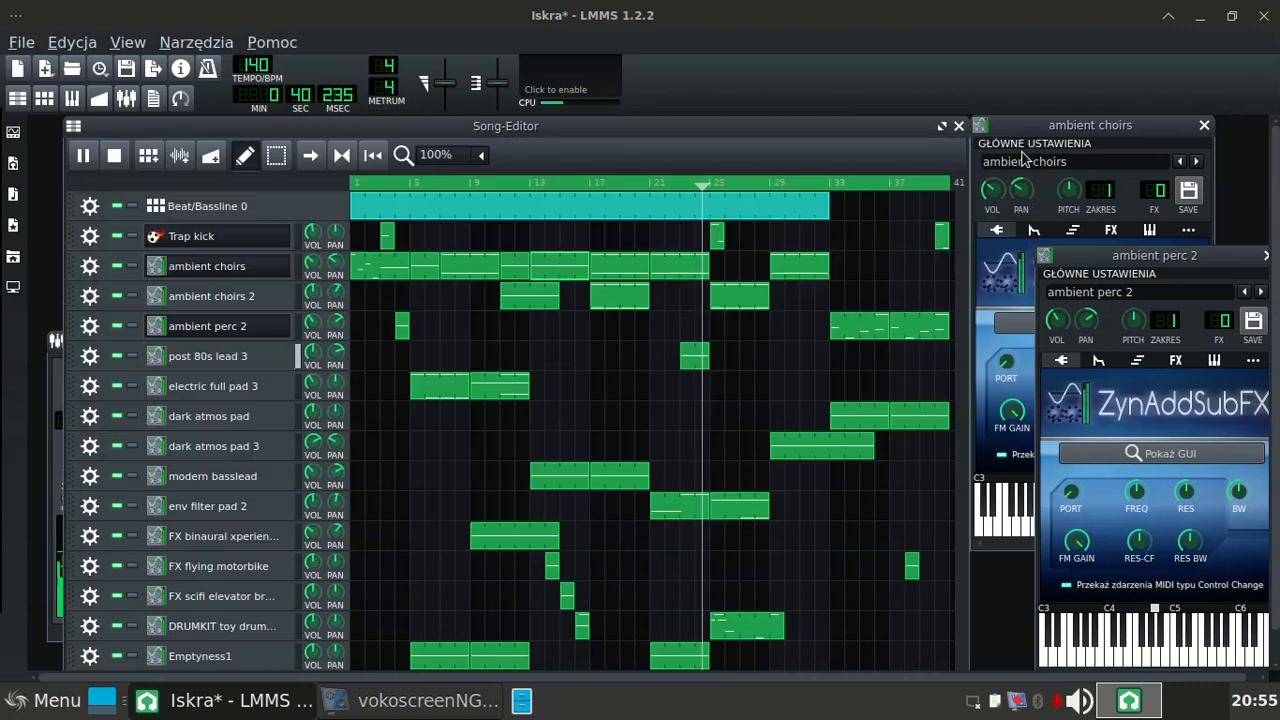
pyautogui.click(1022, 146)
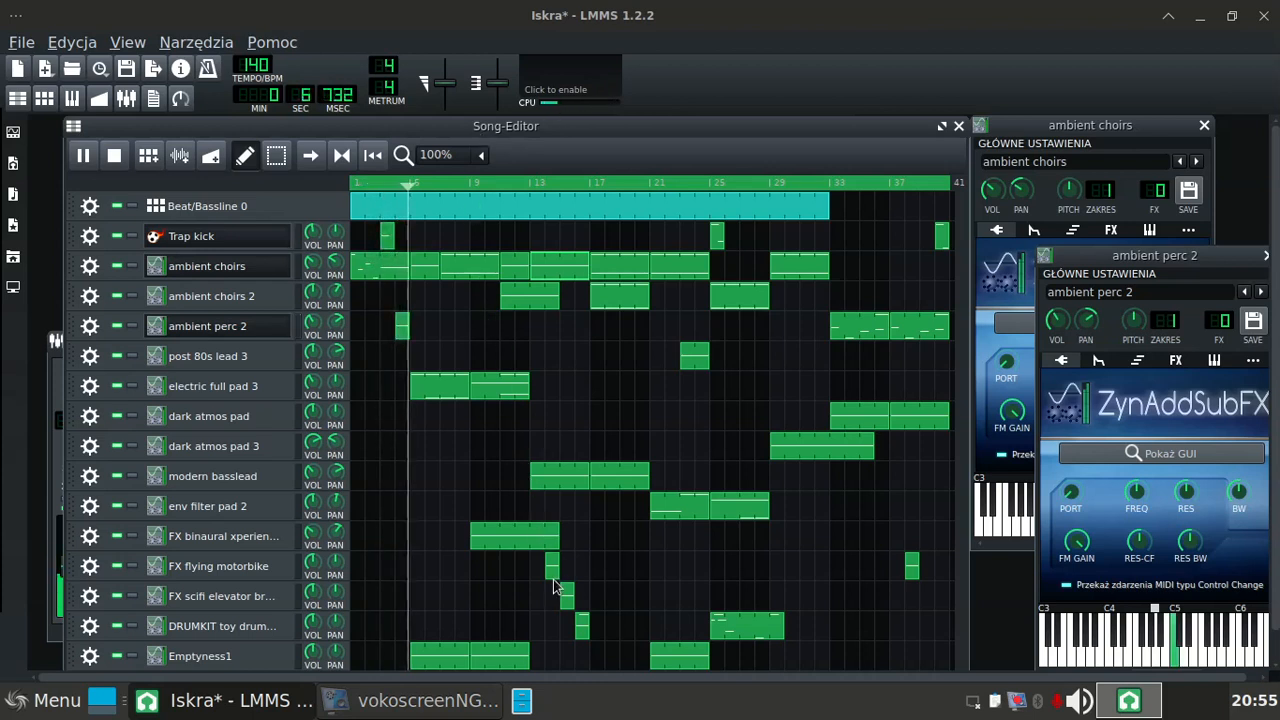
pyautogui.moveTo(551, 565); pyautogui.dragTo(894, 563)
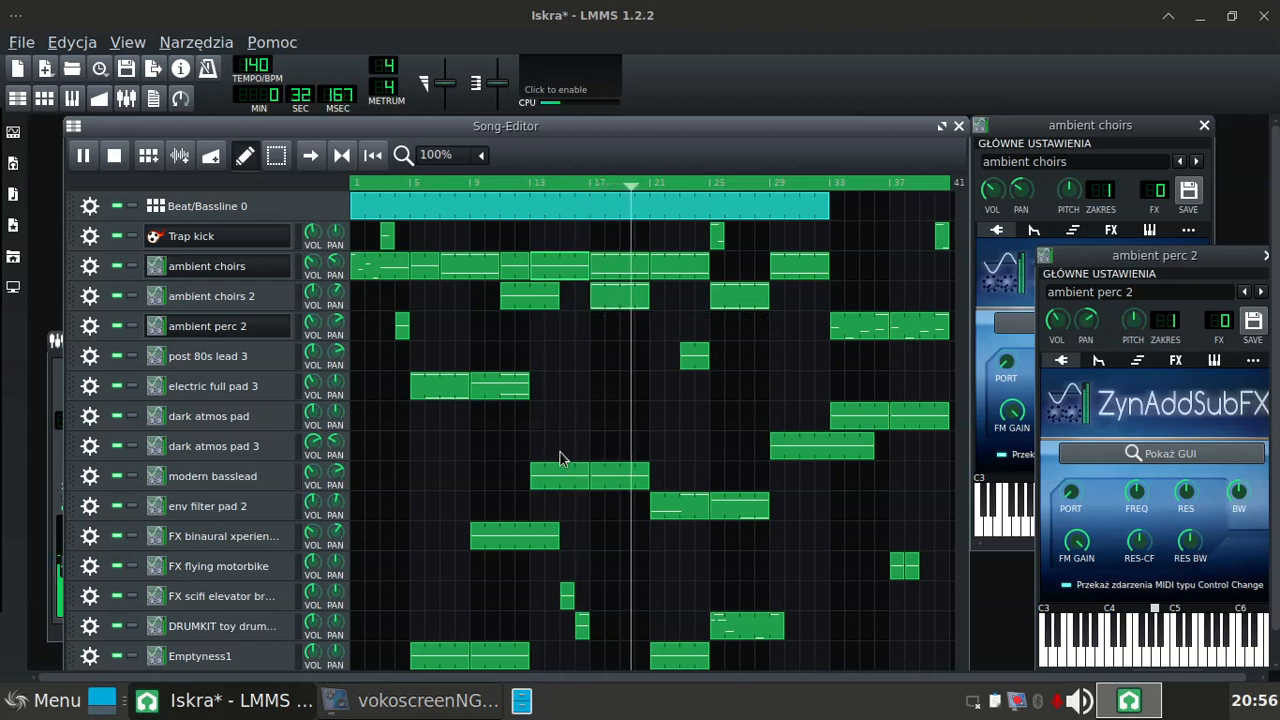
# Step: Delete all but the first F4 note in the modern basslead clip at bar 13 and move the clip to bar 39
pyautogui.doubleClick(567, 484)
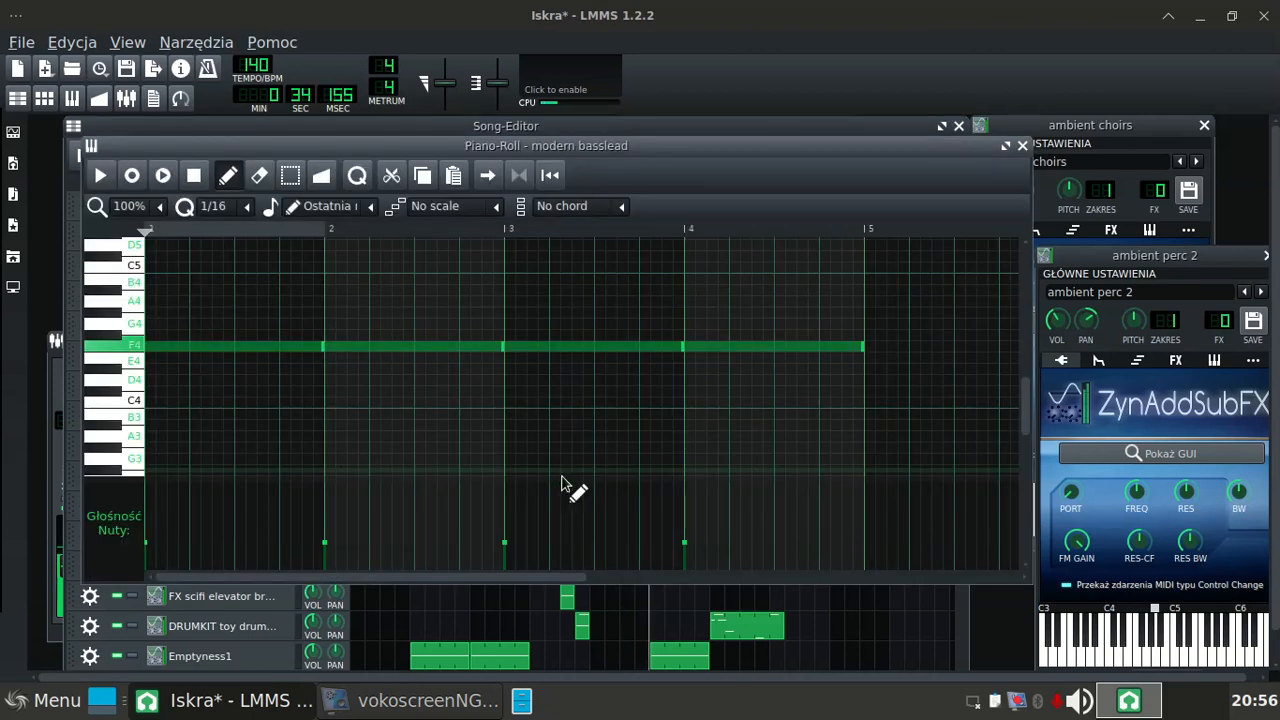
pyautogui.click(290, 345)
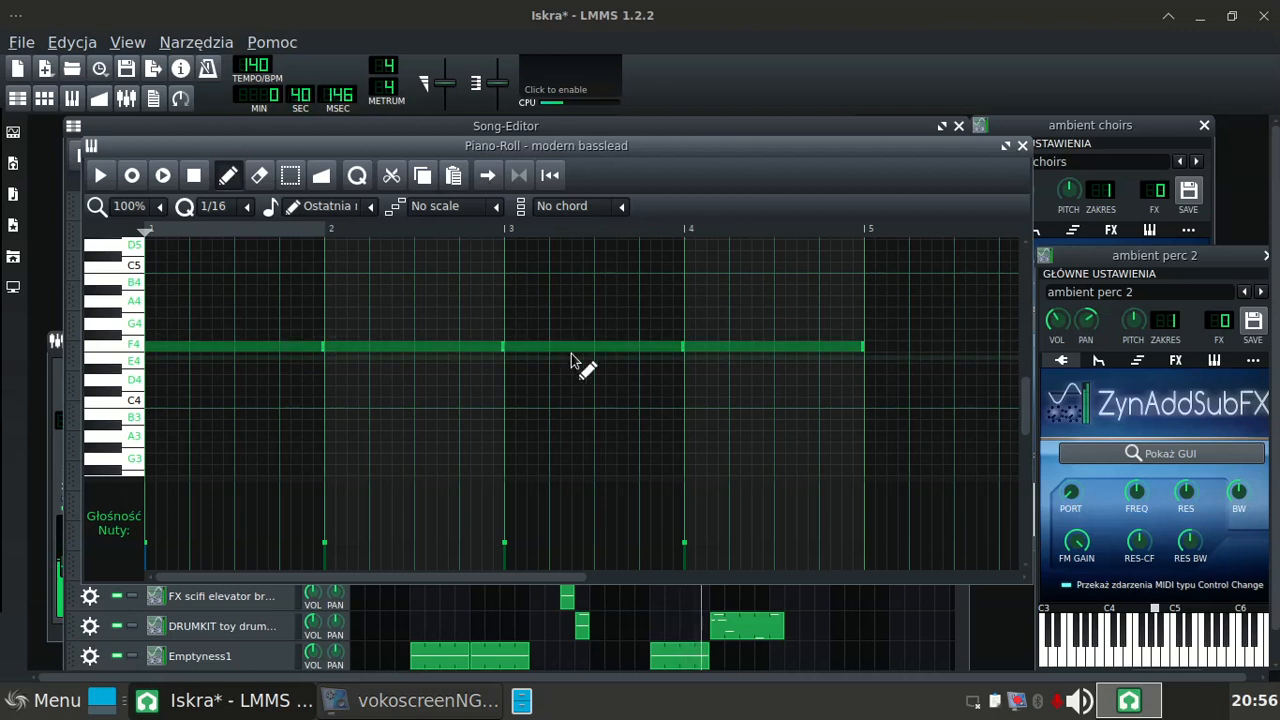
pyautogui.rightClick(703, 344)
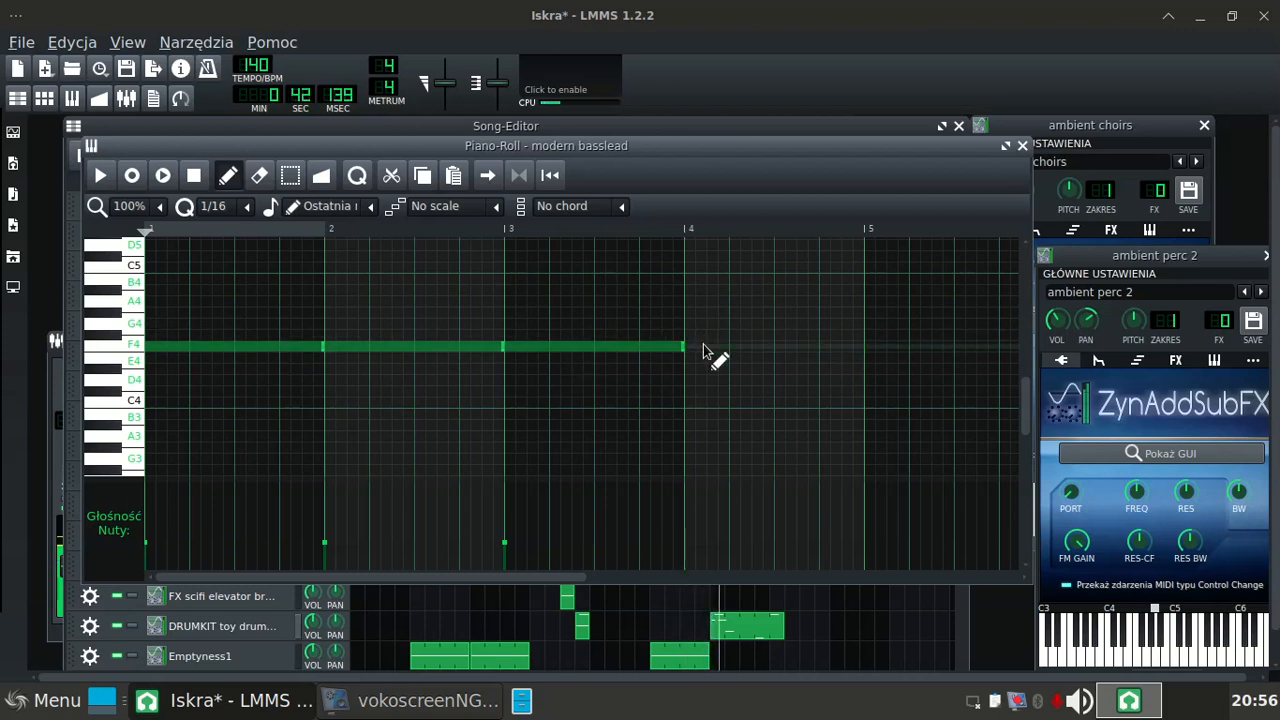
pyautogui.rightClick(567, 348)
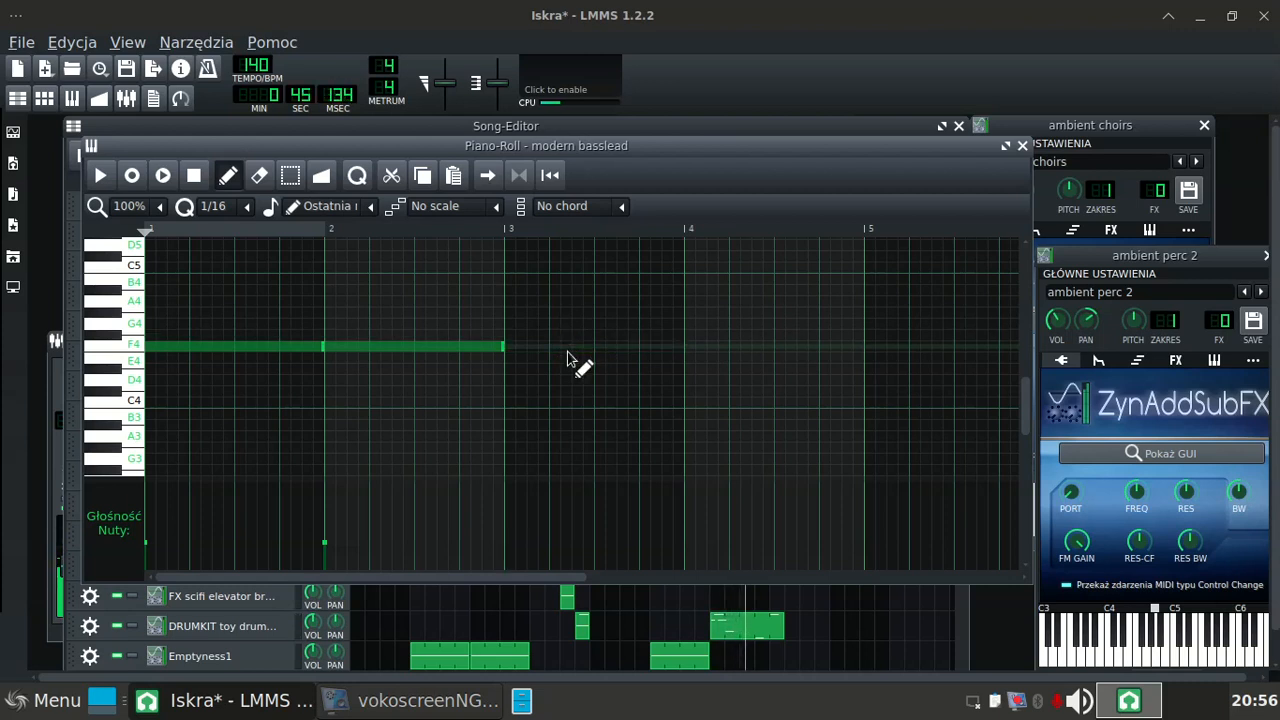
pyautogui.rightClick(449, 348)
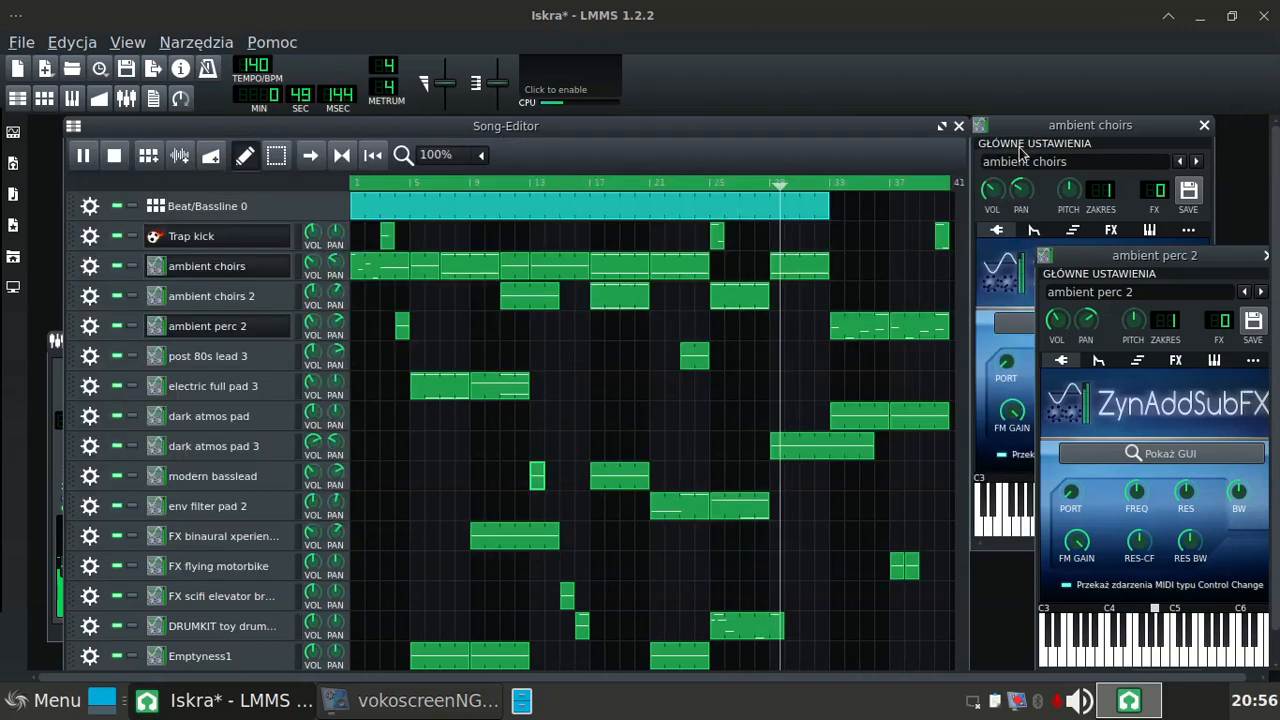
pyautogui.click(1022, 146)
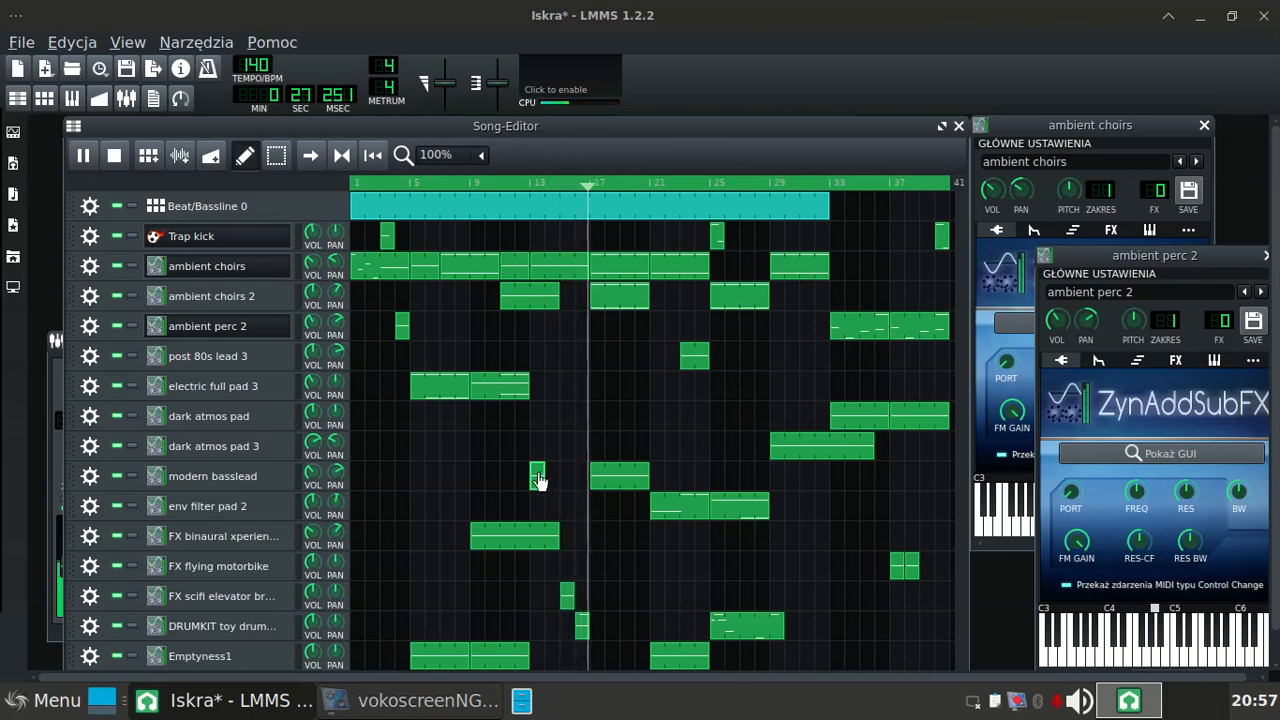
pyautogui.moveTo(538, 481); pyautogui.dragTo(918, 517)
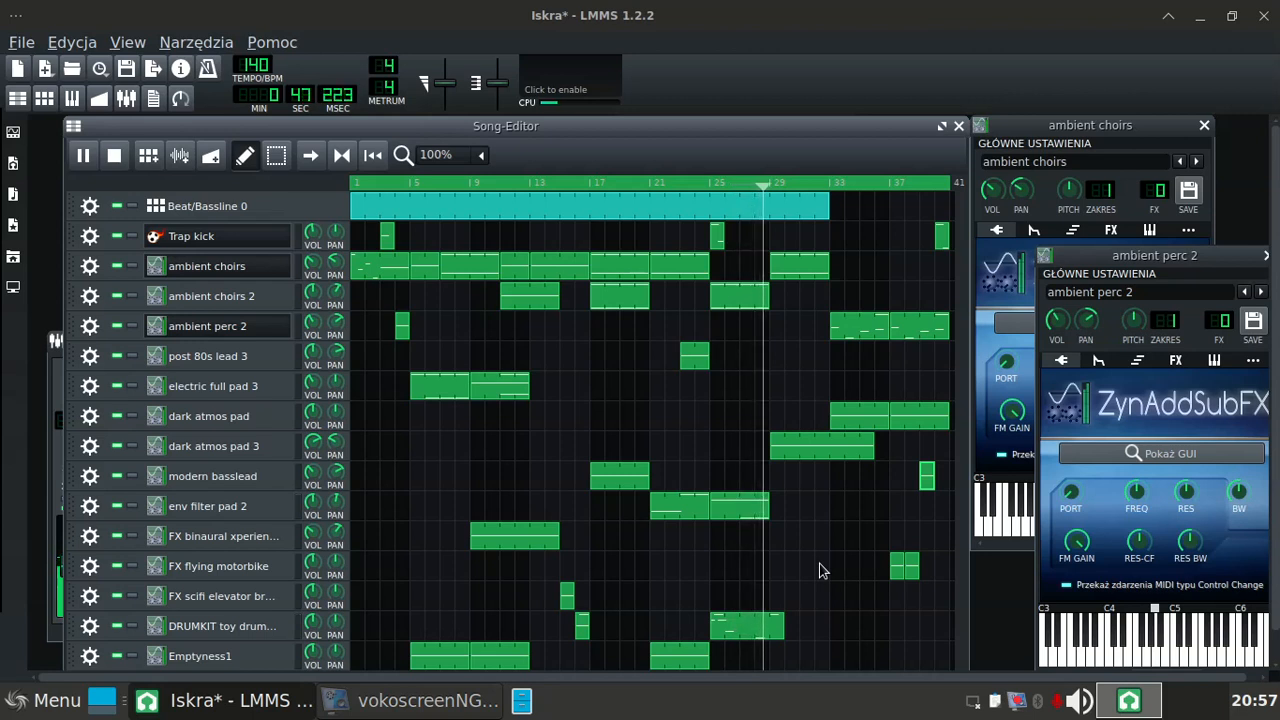
# Step: Delete the ambient choirs clip at bar 11 and save the project
pyautogui.rightClick(507, 268)
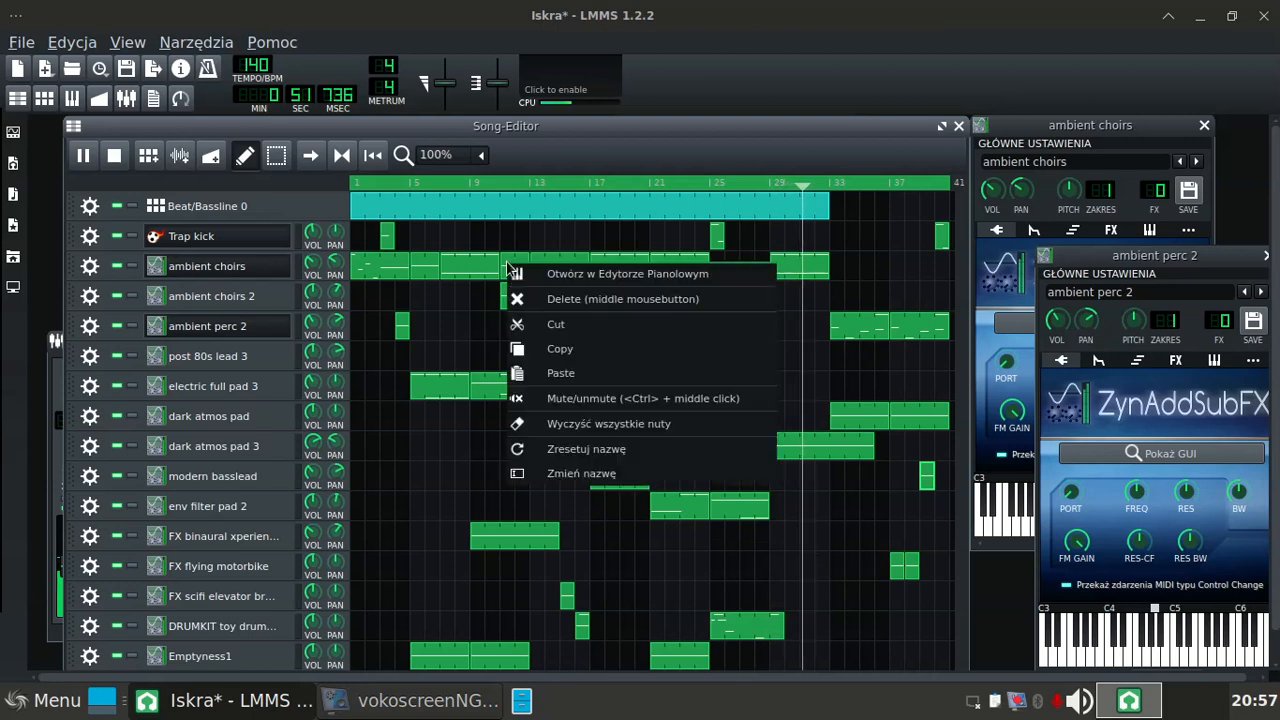
pyautogui.click(560, 299)
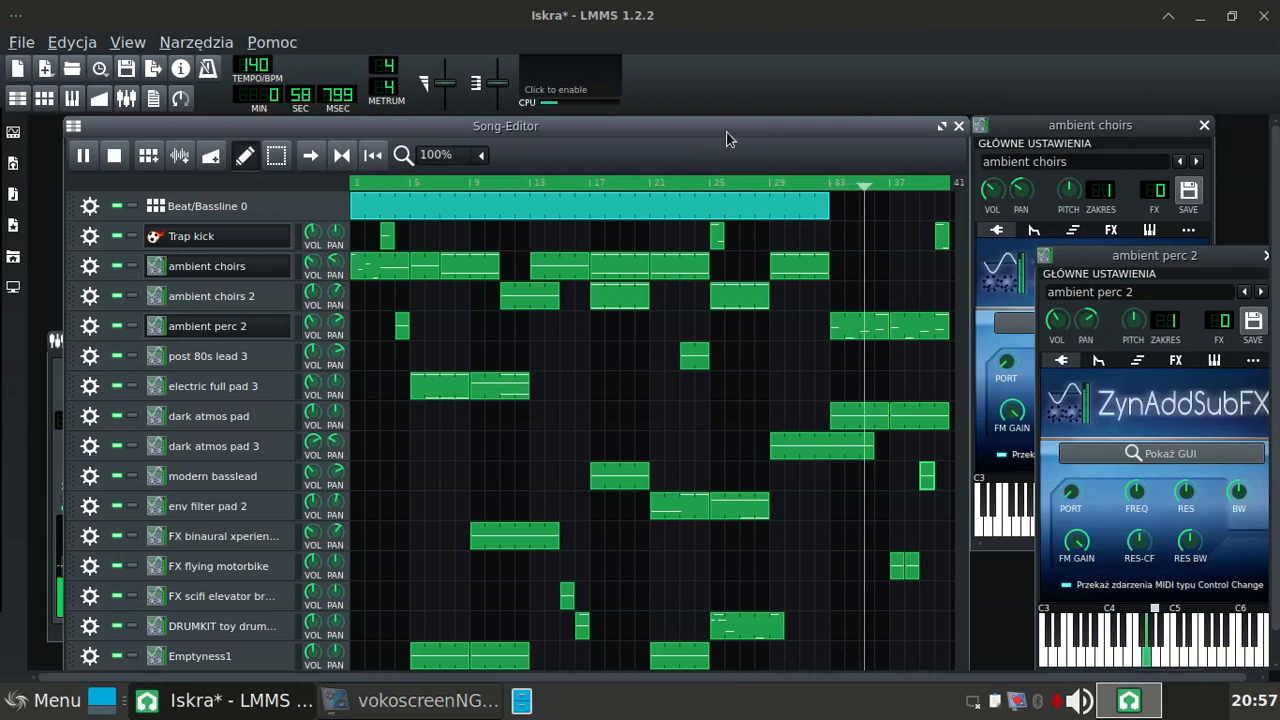
pyautogui.hotkey('ctrl', 's')
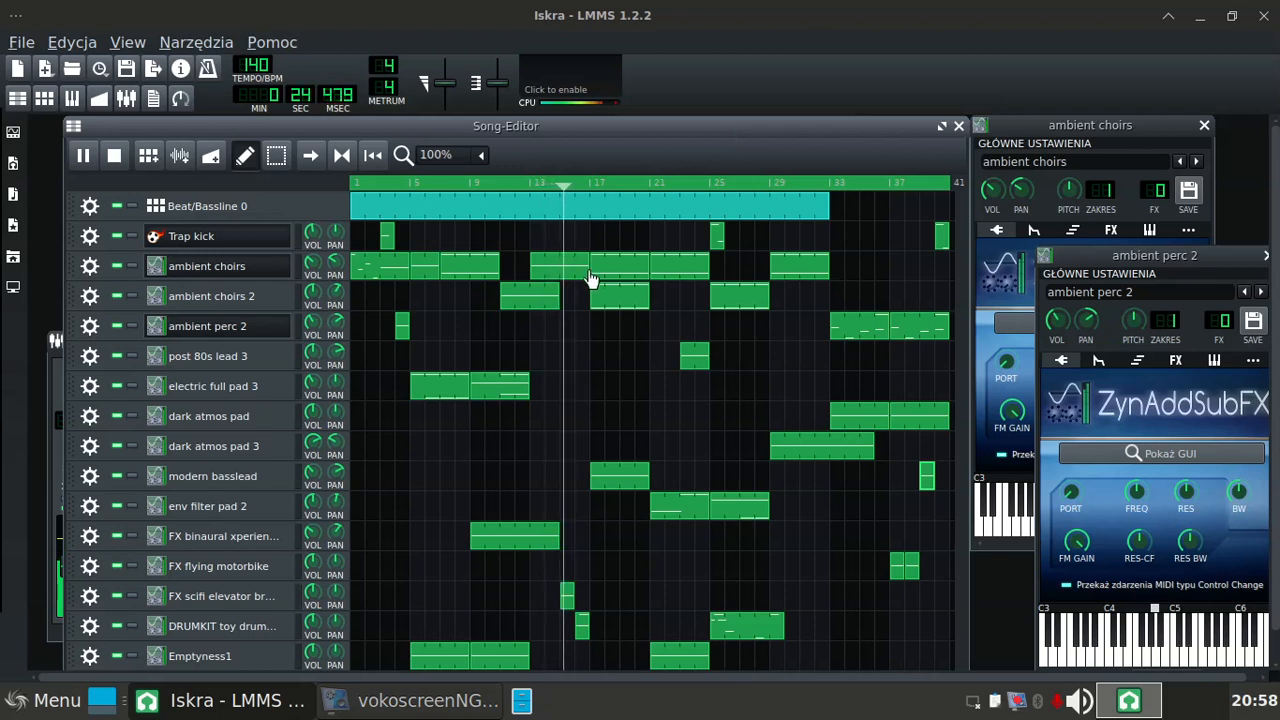
# Step: Move the ambient choirs clip from bar 13 to bar 34 and the first ambient choirs 2 clip to bar 13
pyautogui.moveTo(555, 268); pyautogui.dragTo(870, 276)
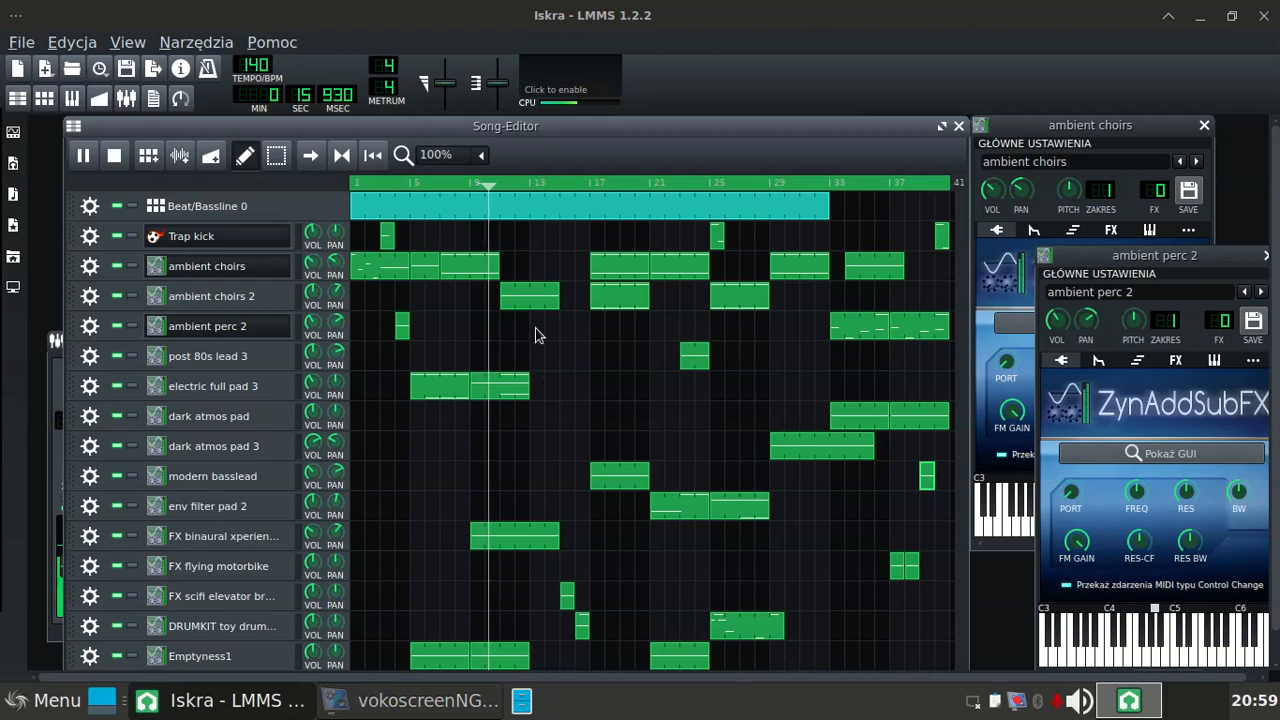
pyautogui.click(524, 296)
pyautogui.moveTo(524, 296); pyautogui.dragTo(560, 302)
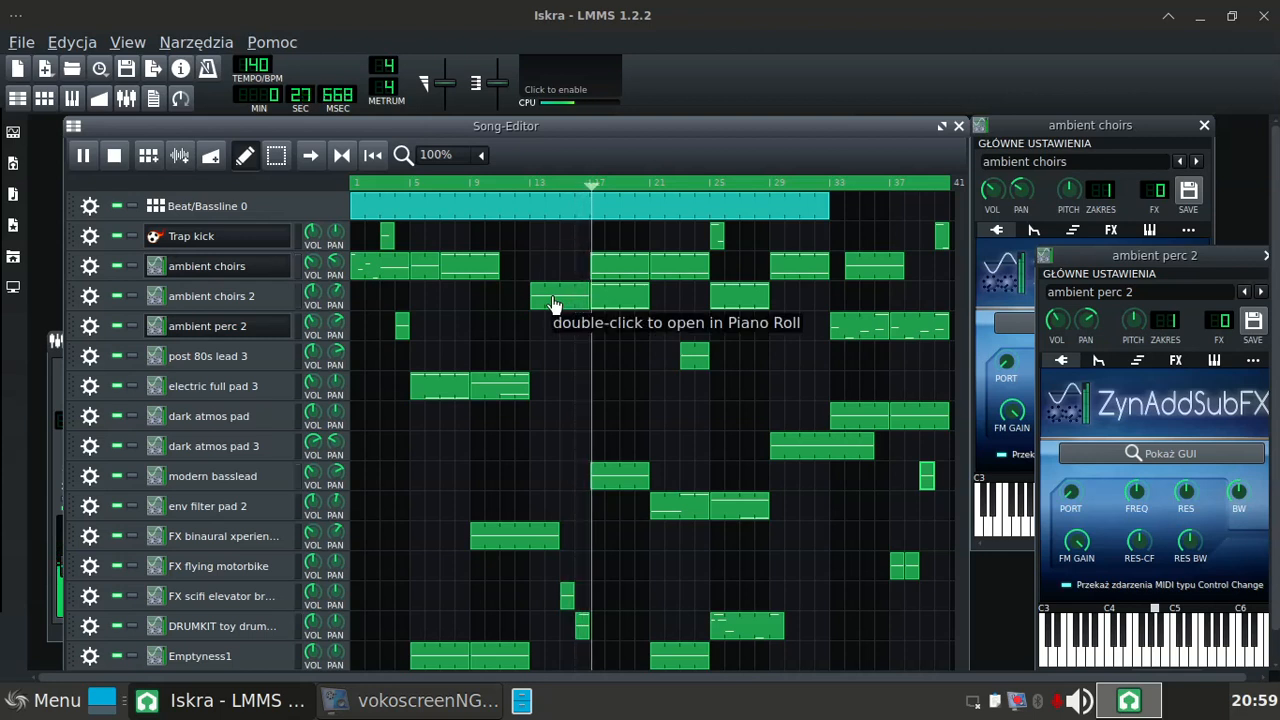
# Step: Delete the A4 note starting at bar 3 of the electric full pad 3 clip at song bar 9, and save the project
pyautogui.doubleClick(512, 388)
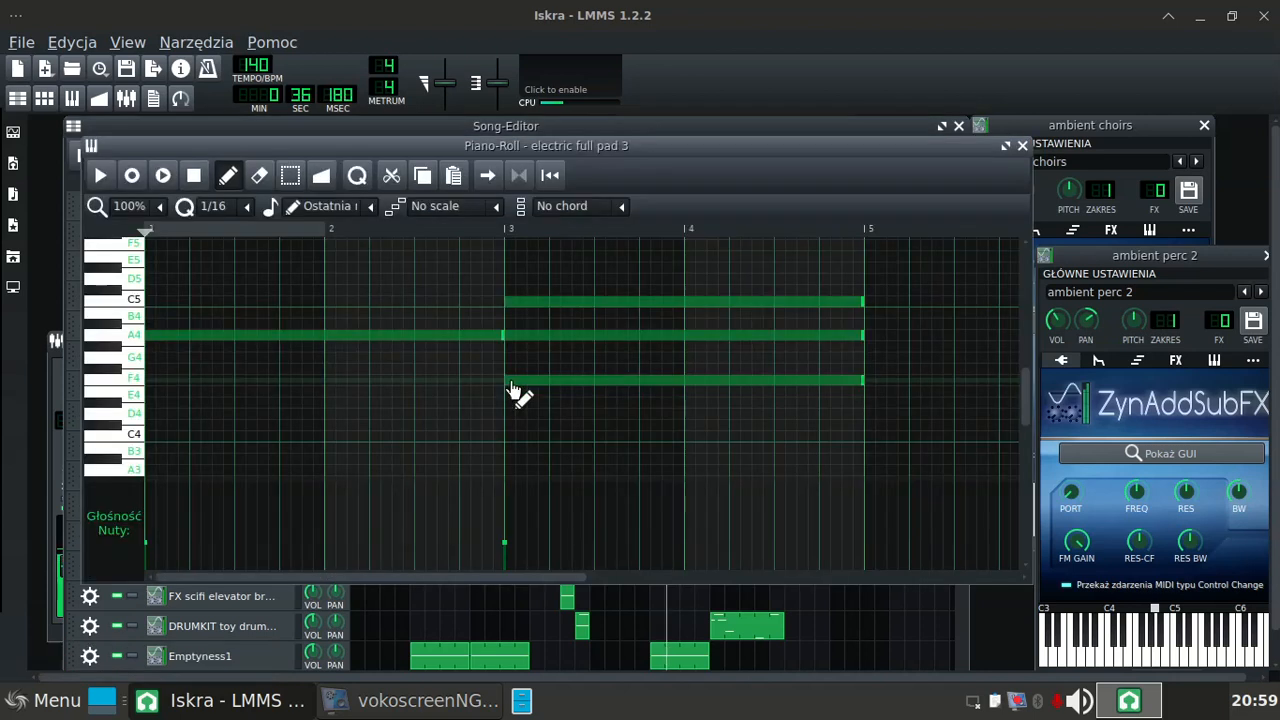
pyautogui.rightClick(553, 333)
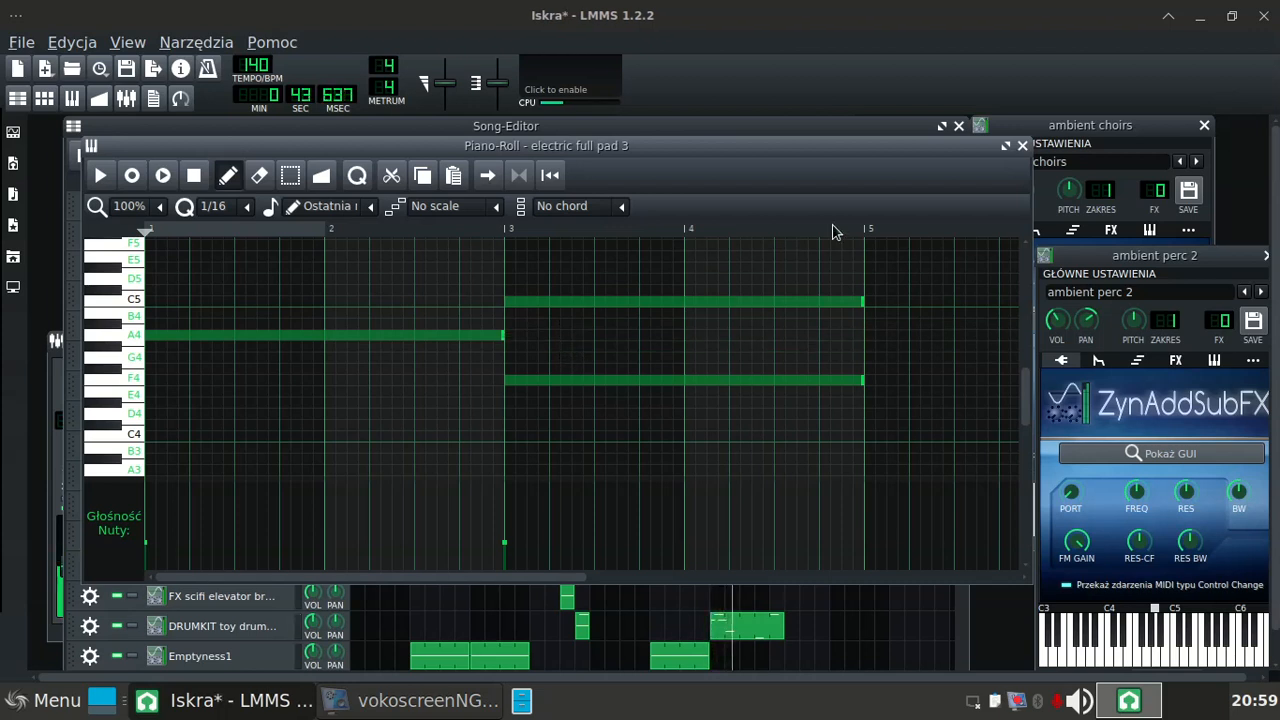
pyautogui.click(1022, 146)
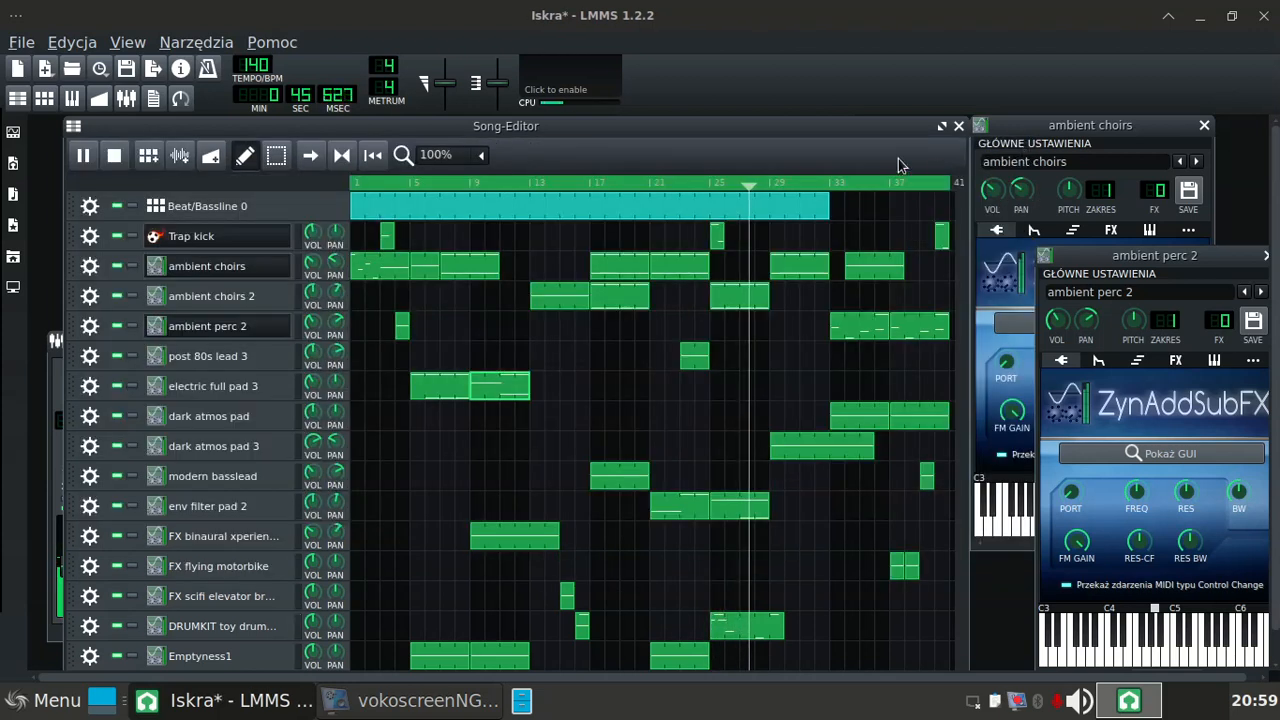
pyautogui.click(788, 127)
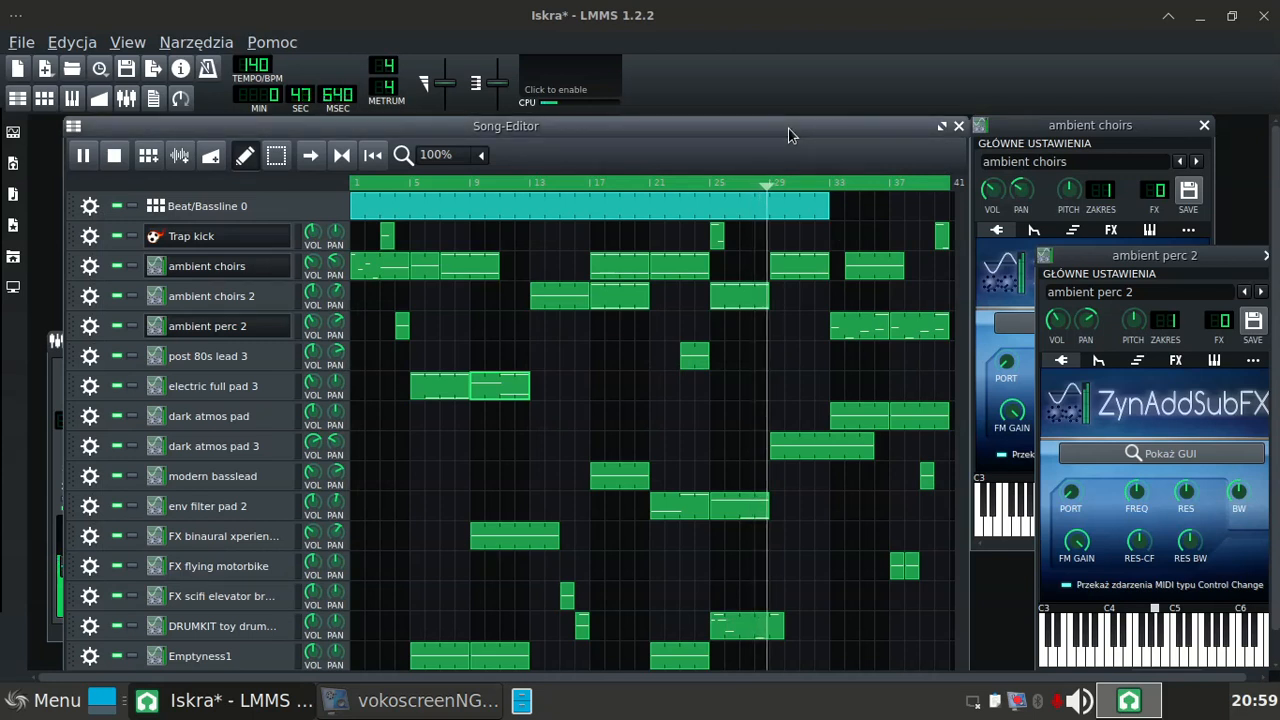
pyautogui.hotkey('ctrl', 's')
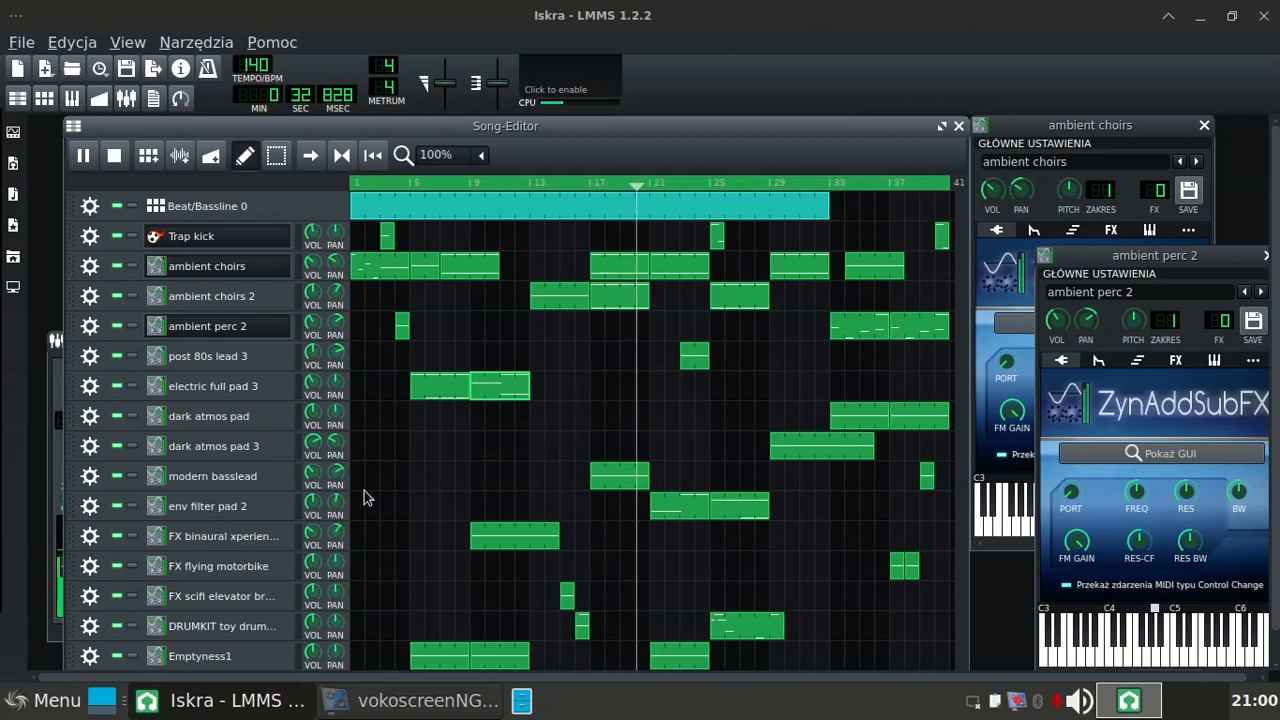
# Step: Move the FX binaural xperience 2 clip from bar 9 to bar 41 with its track temporarily muted, and extend the loop end to bar 49
pyautogui.click(117, 537)
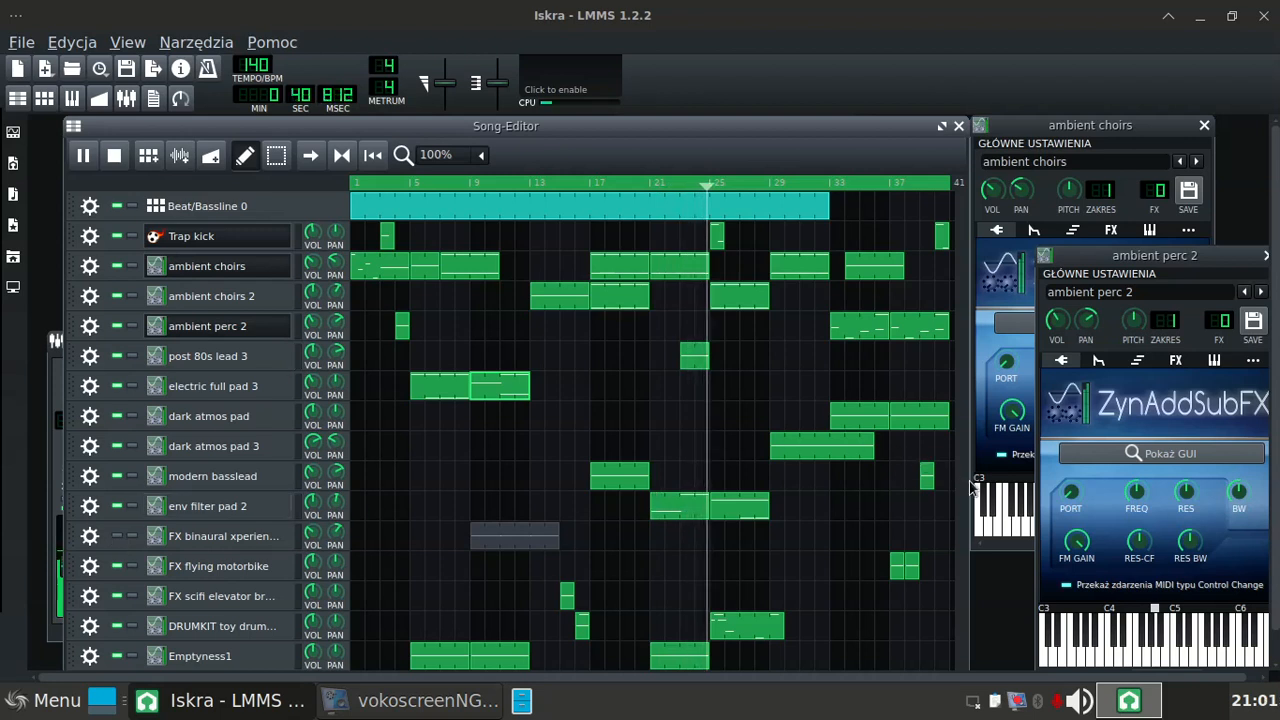
pyautogui.moveTo(968, 481); pyautogui.dragTo(1196, 447)
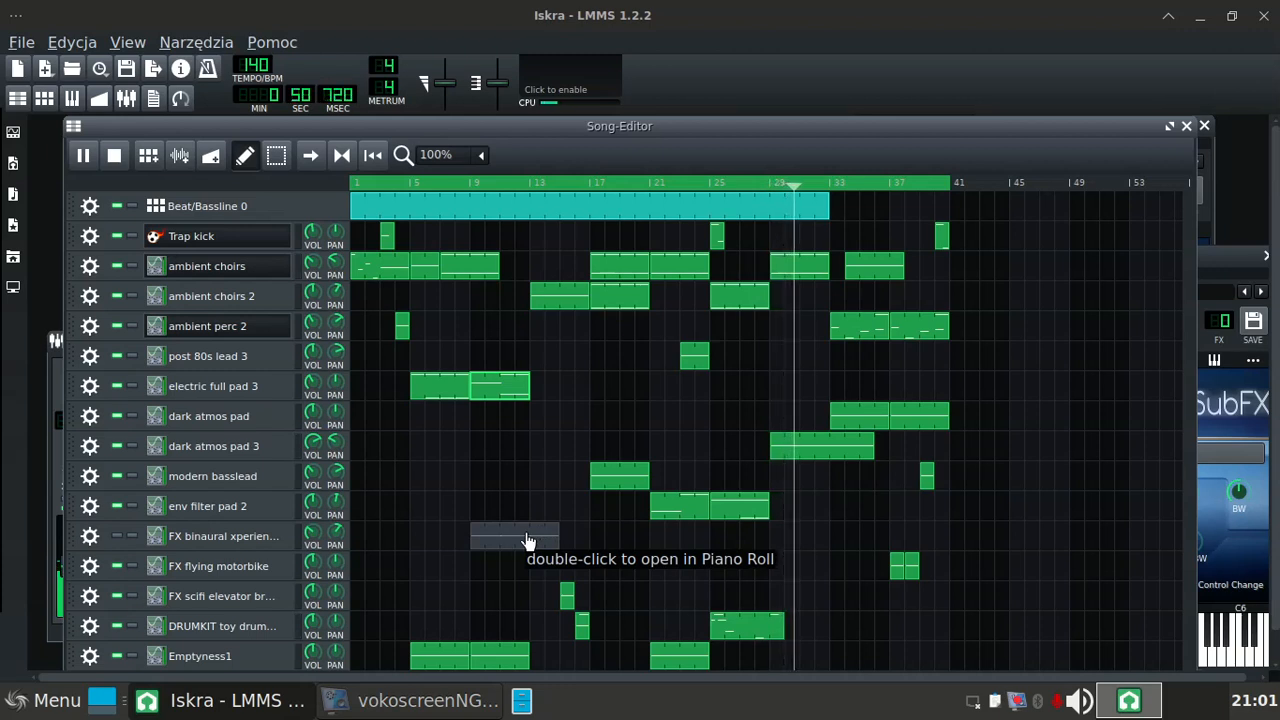
pyautogui.moveTo(528, 541); pyautogui.dragTo(1006, 536)
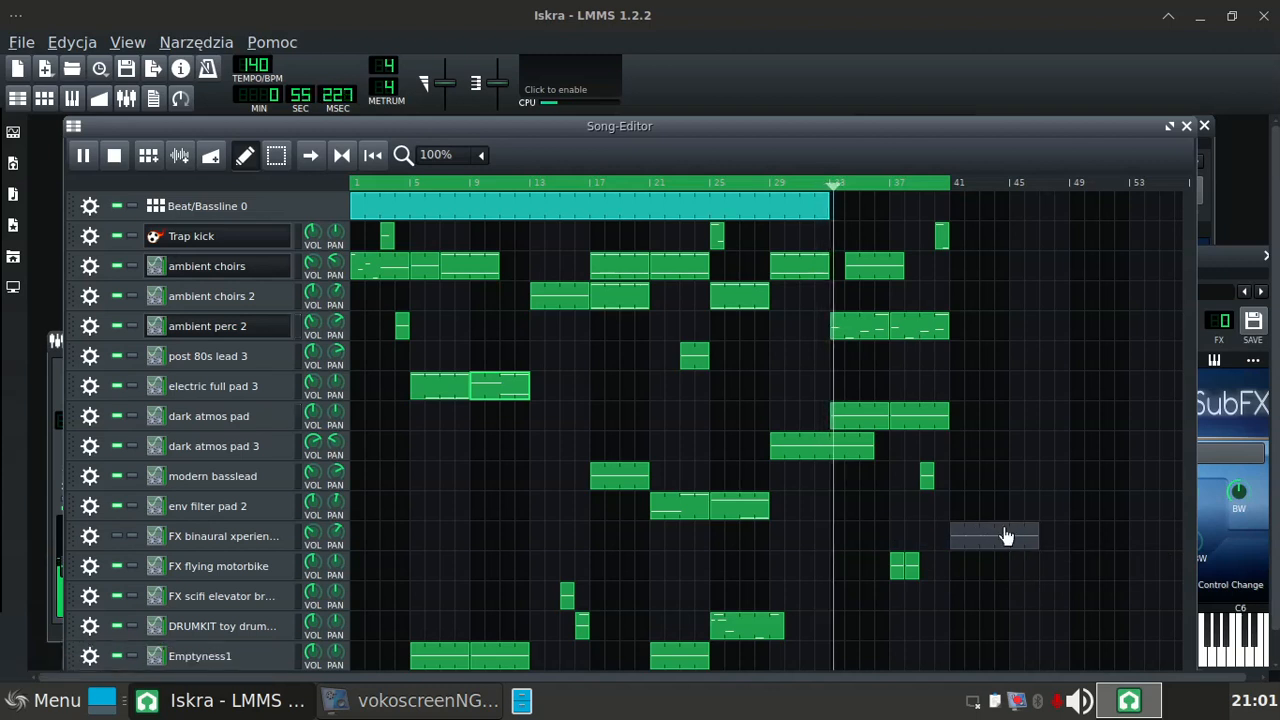
pyautogui.rightClick(1069, 188)
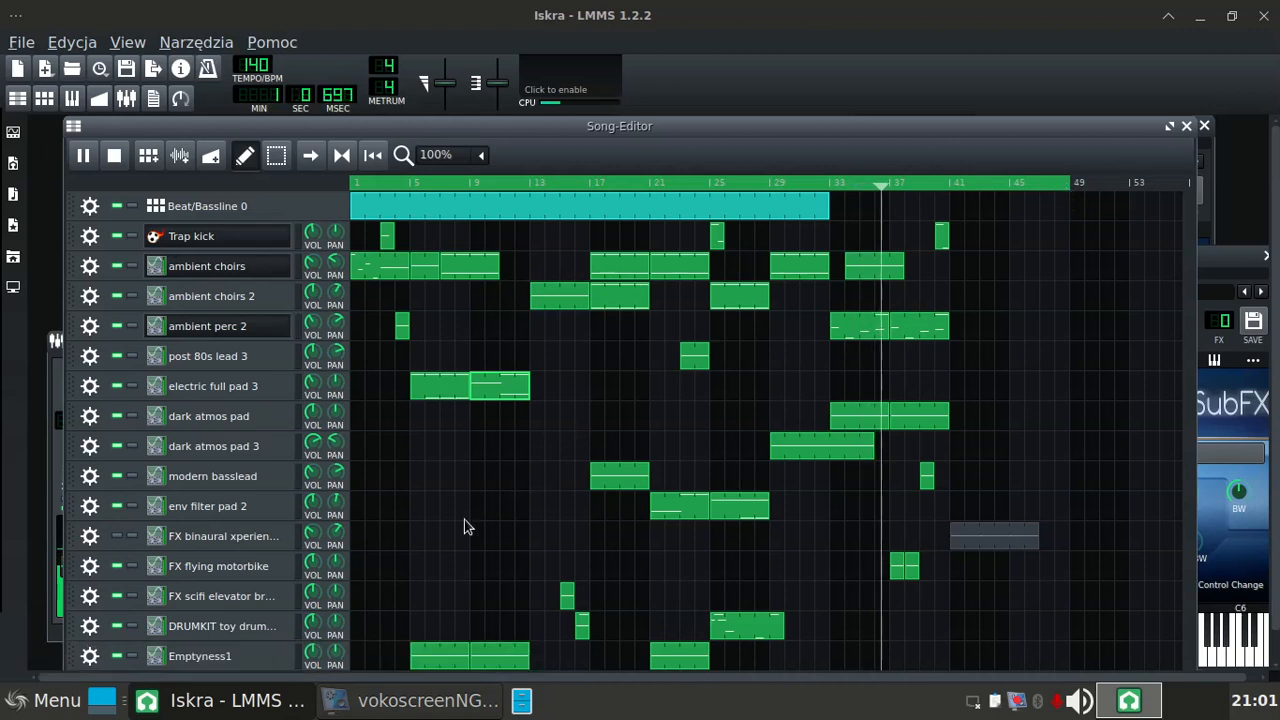
pyautogui.click(117, 538)
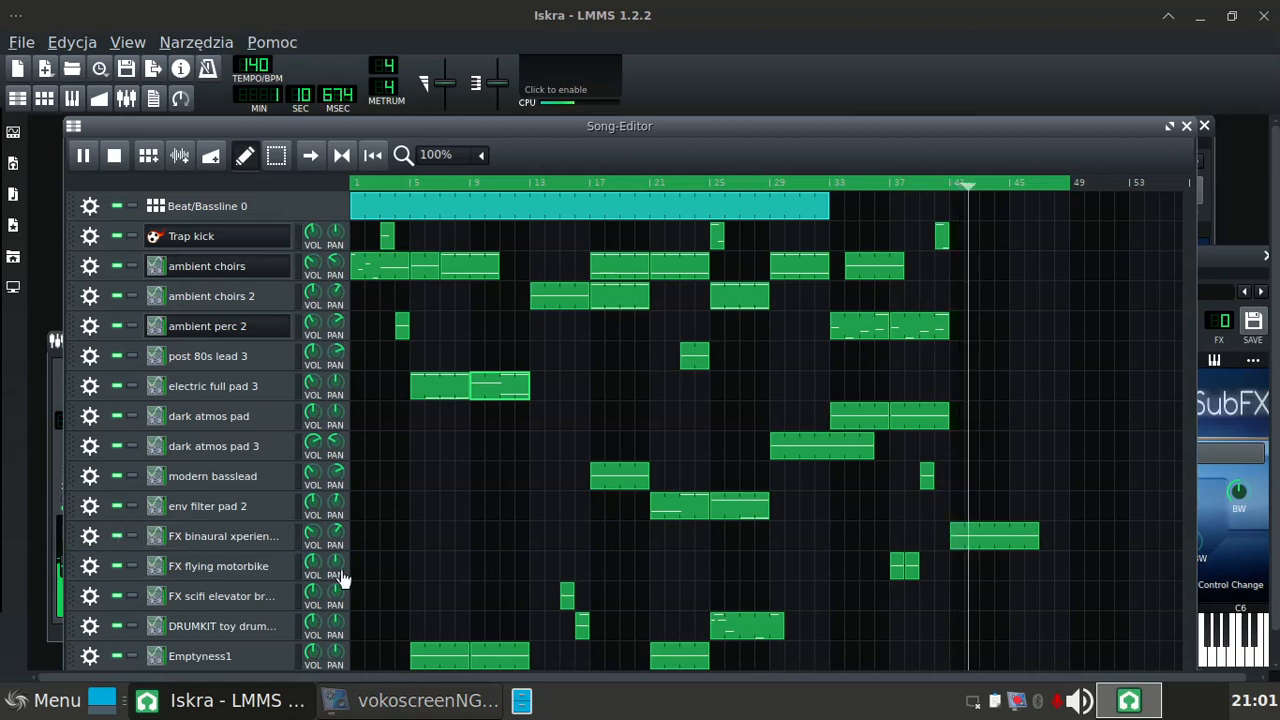
# Step: Delete the second and third A4 notes in the FX binaural xperience 2 clip at bar 41 and lengthen the first to four bars
pyautogui.doubleClick(995, 538)
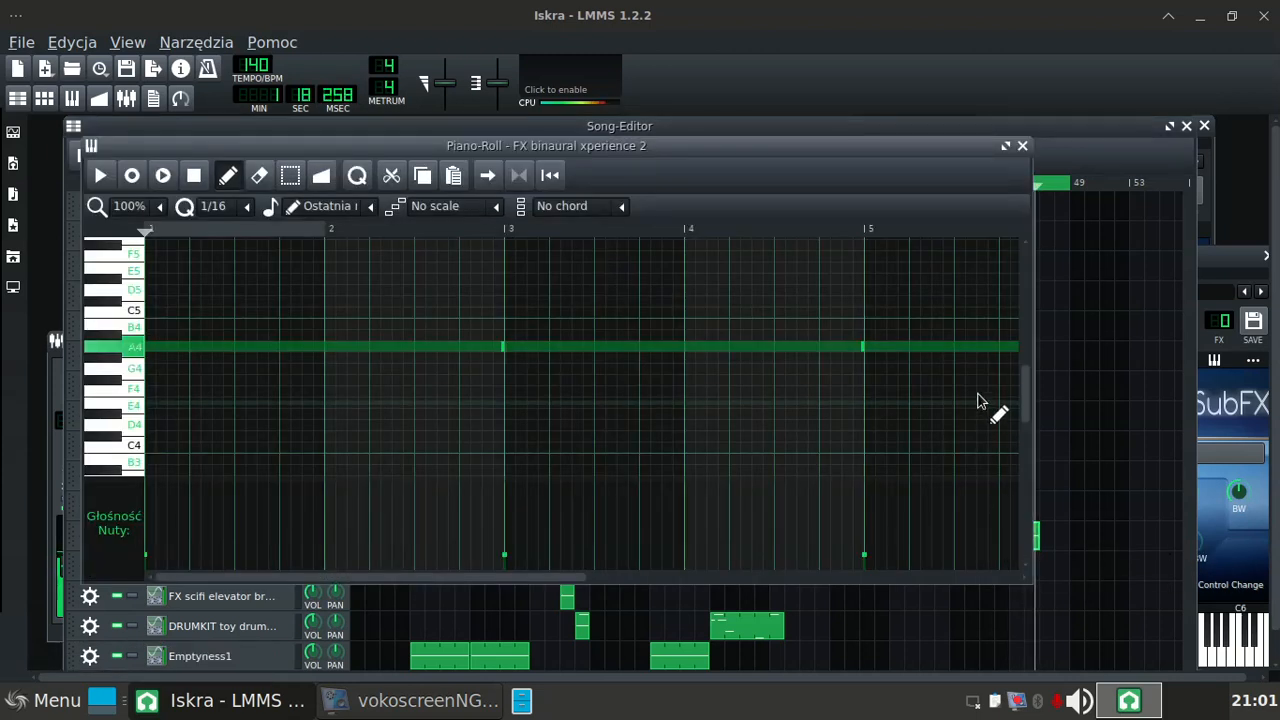
pyautogui.click(940, 353)
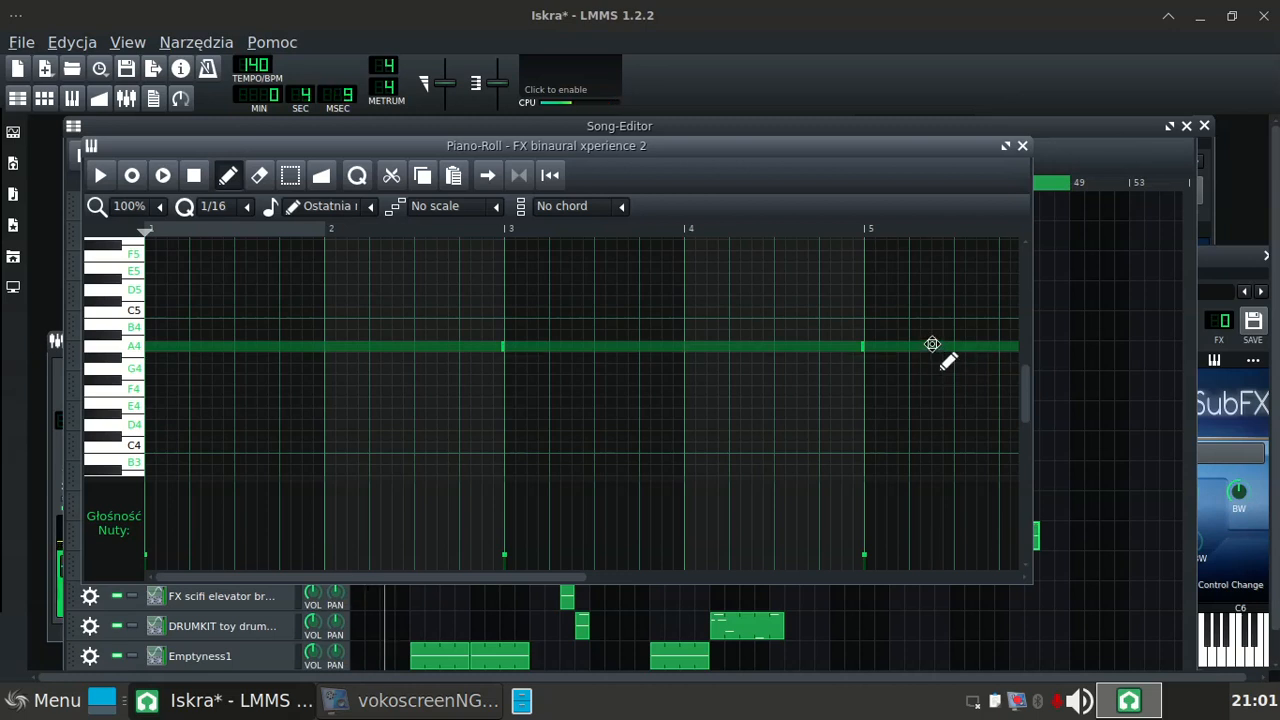
pyautogui.rightClick(932, 344)
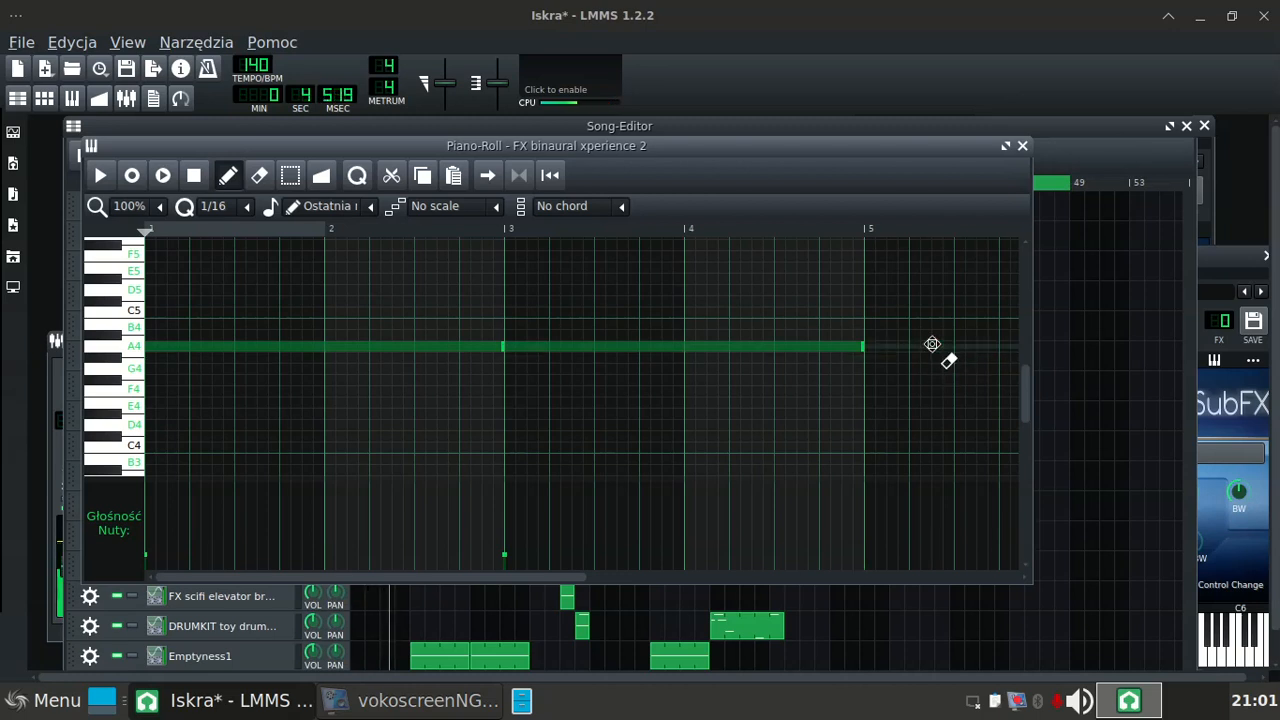
pyautogui.rightClick(730, 347)
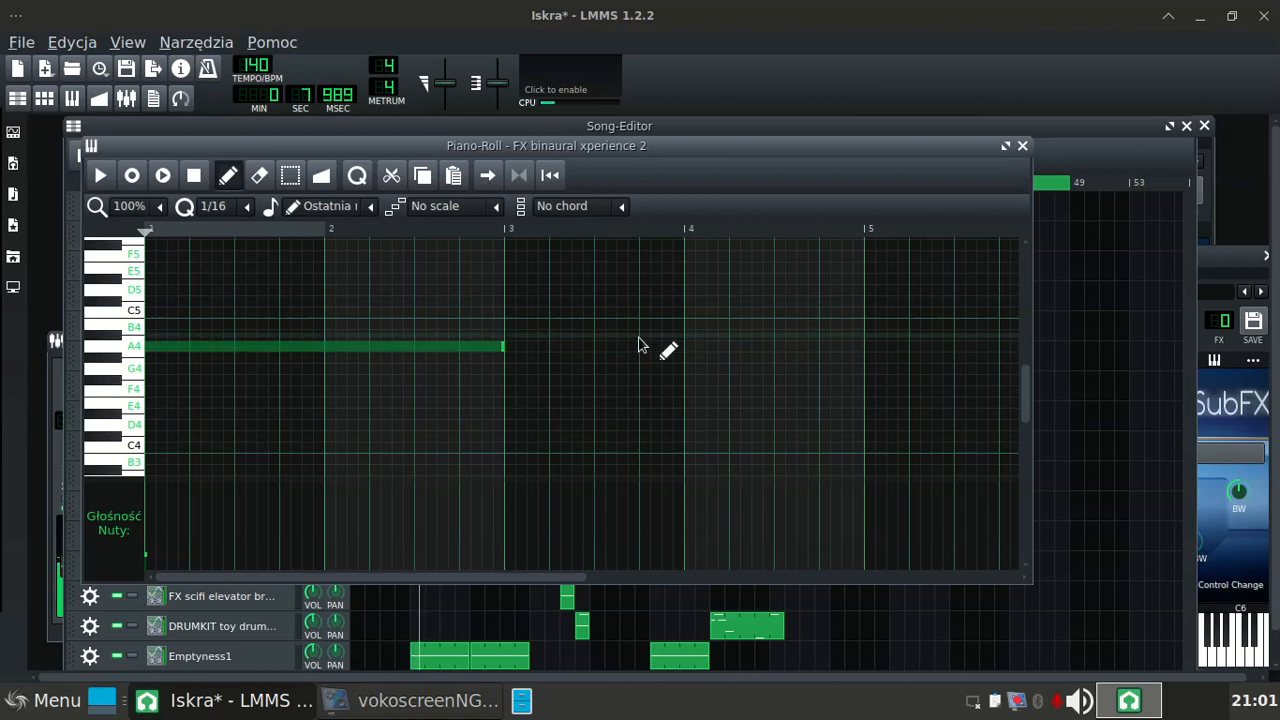
pyautogui.moveTo(502, 345); pyautogui.dragTo(869, 352)
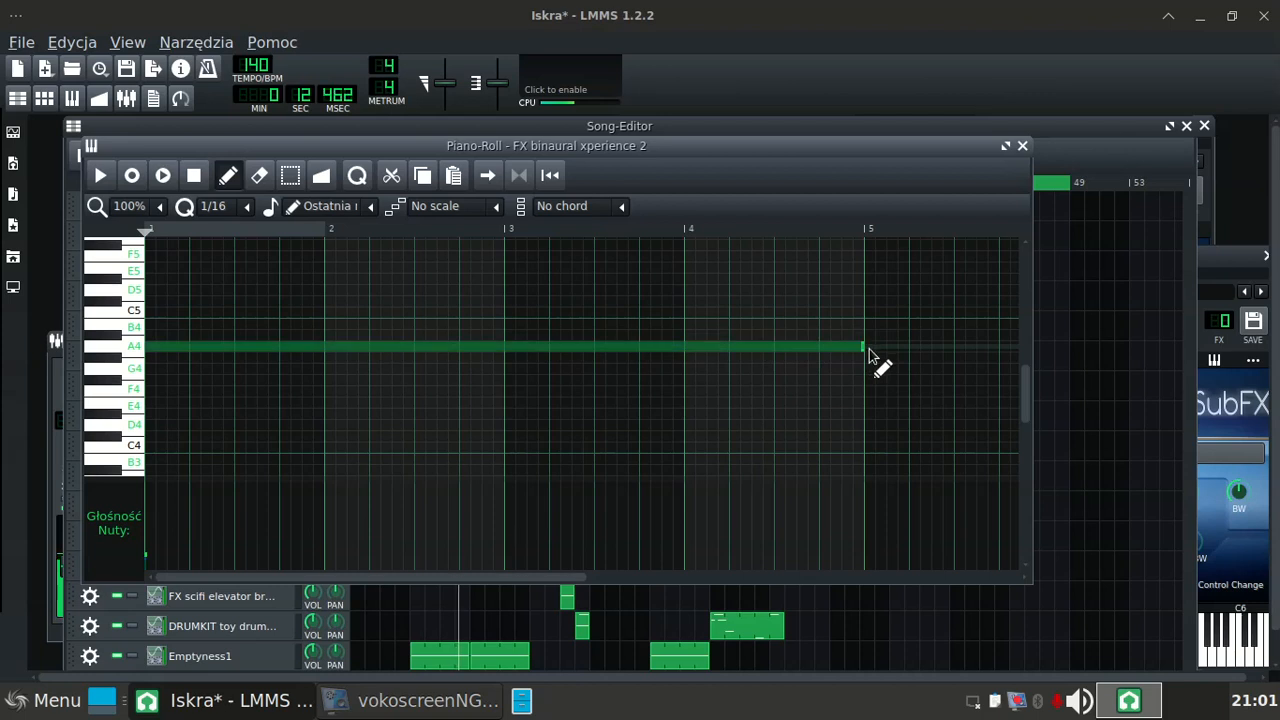
pyautogui.click(1022, 147)
pyautogui.click(1016, 129)
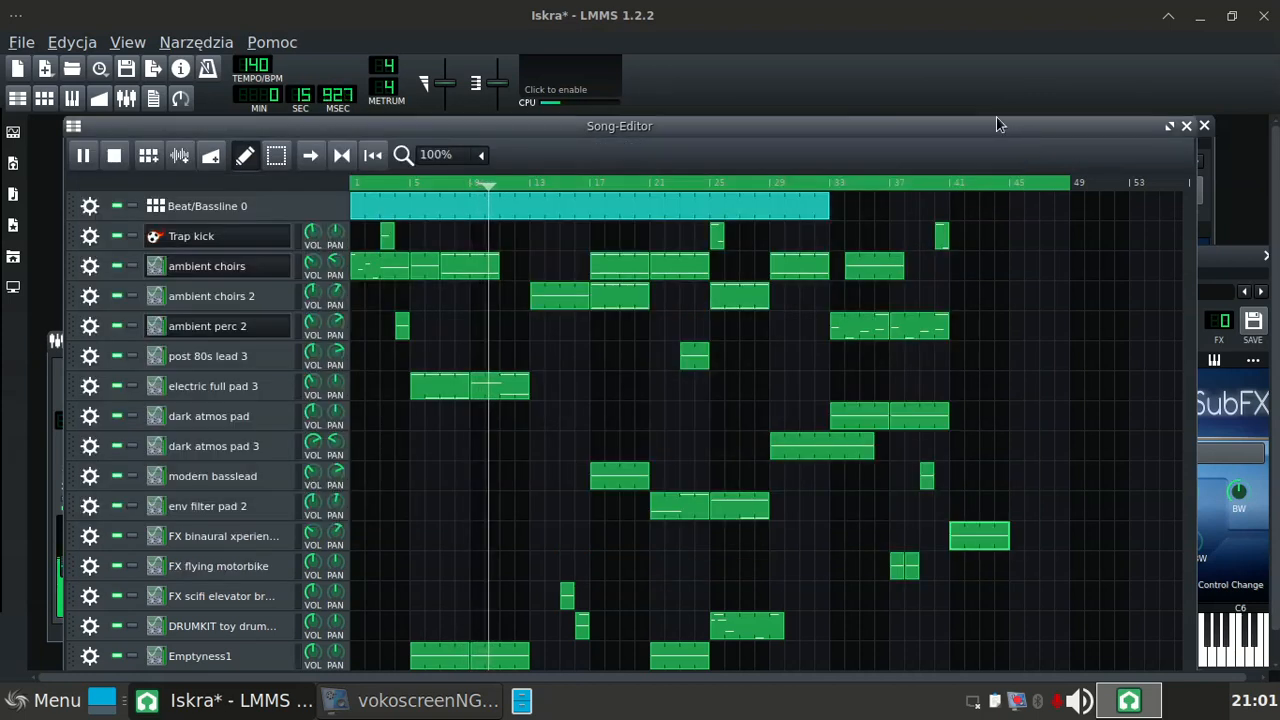
# Step: Enable the master output waveform display and save the project
pyautogui.click(594, 80)
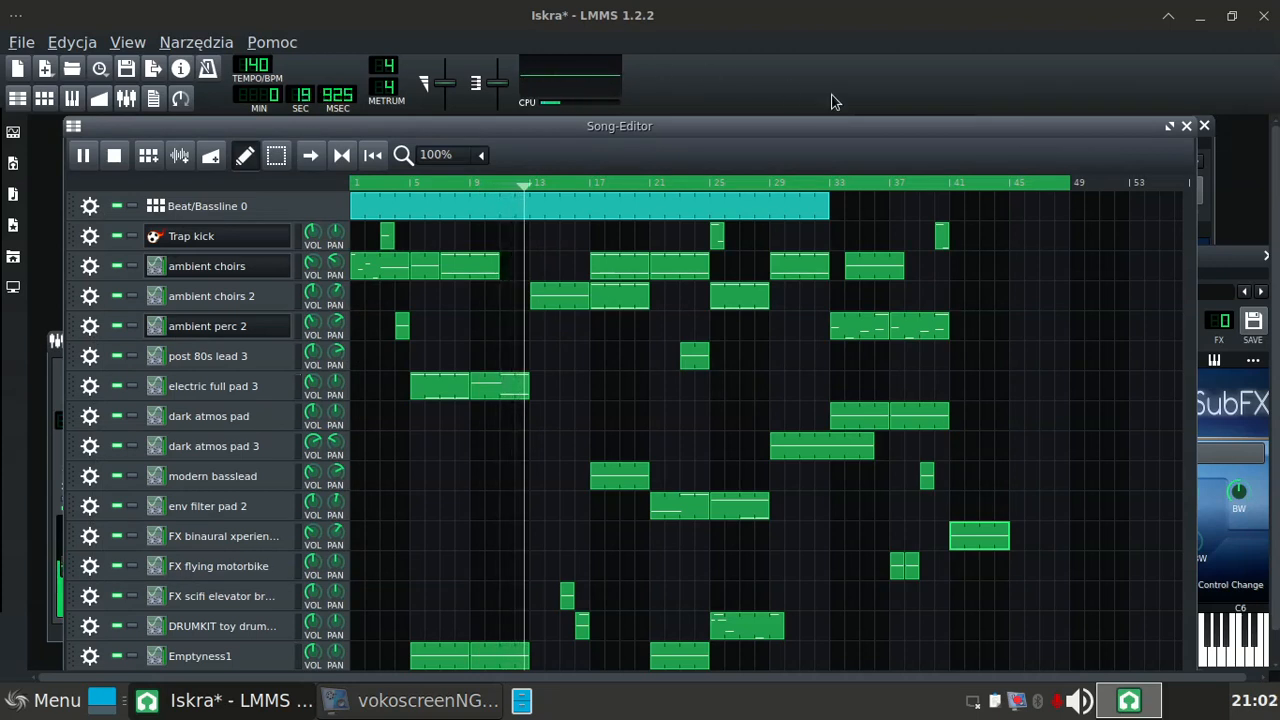
pyautogui.hotkey('ctrl', 's')
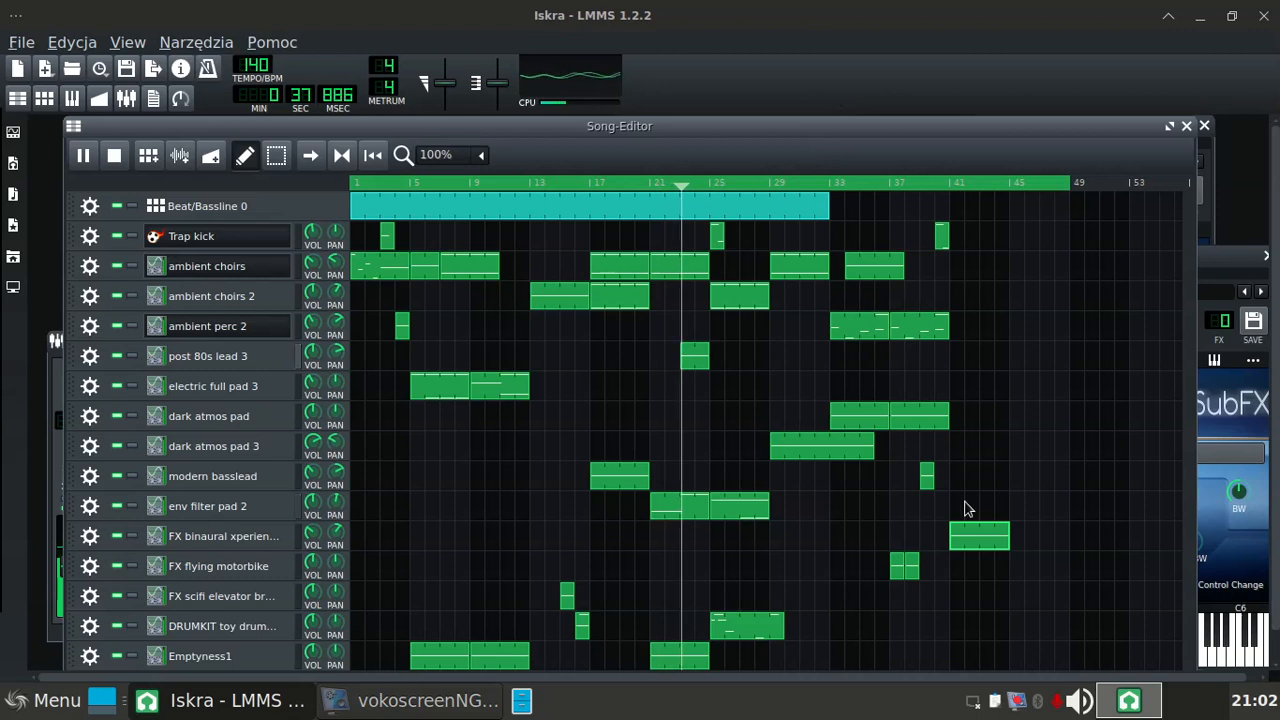
# Step: Copy the FX binaural xperience 2 clip from bar 41 to bar 45 and raise the copy's A4 note to C5
pyautogui.moveTo(977, 535); pyautogui.dragTo(1021, 543)
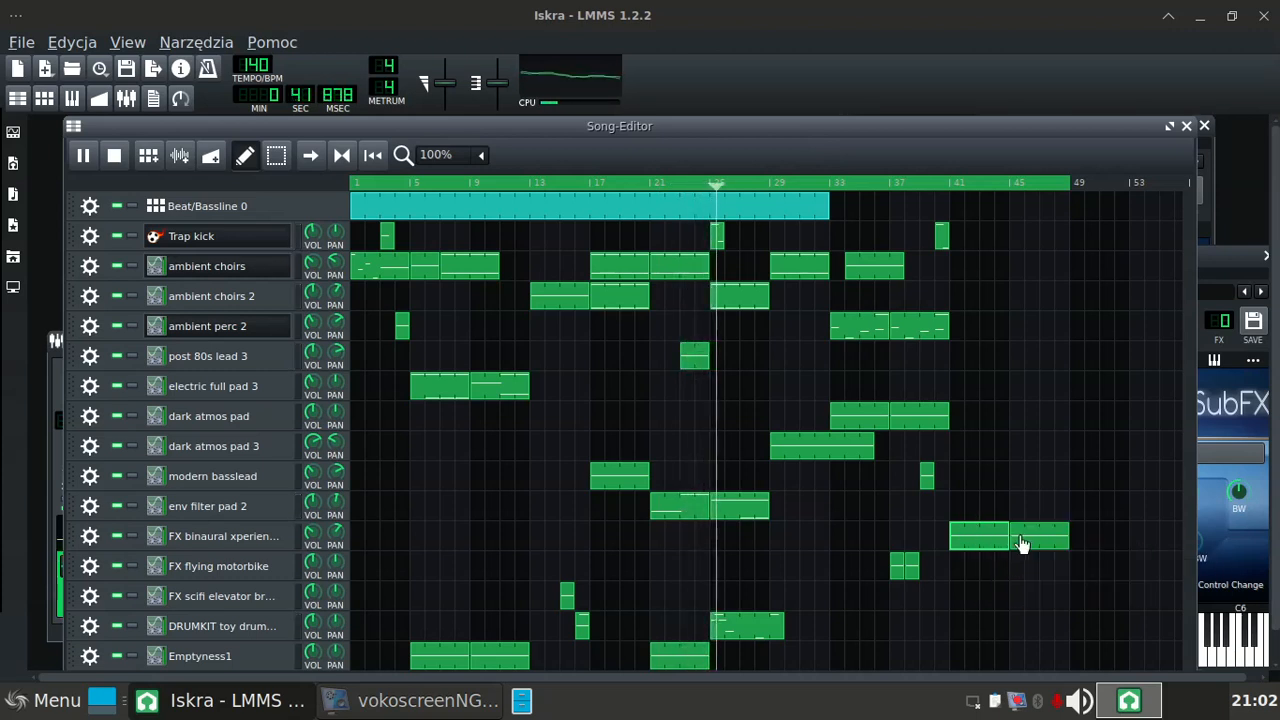
pyautogui.doubleClick(1030, 541)
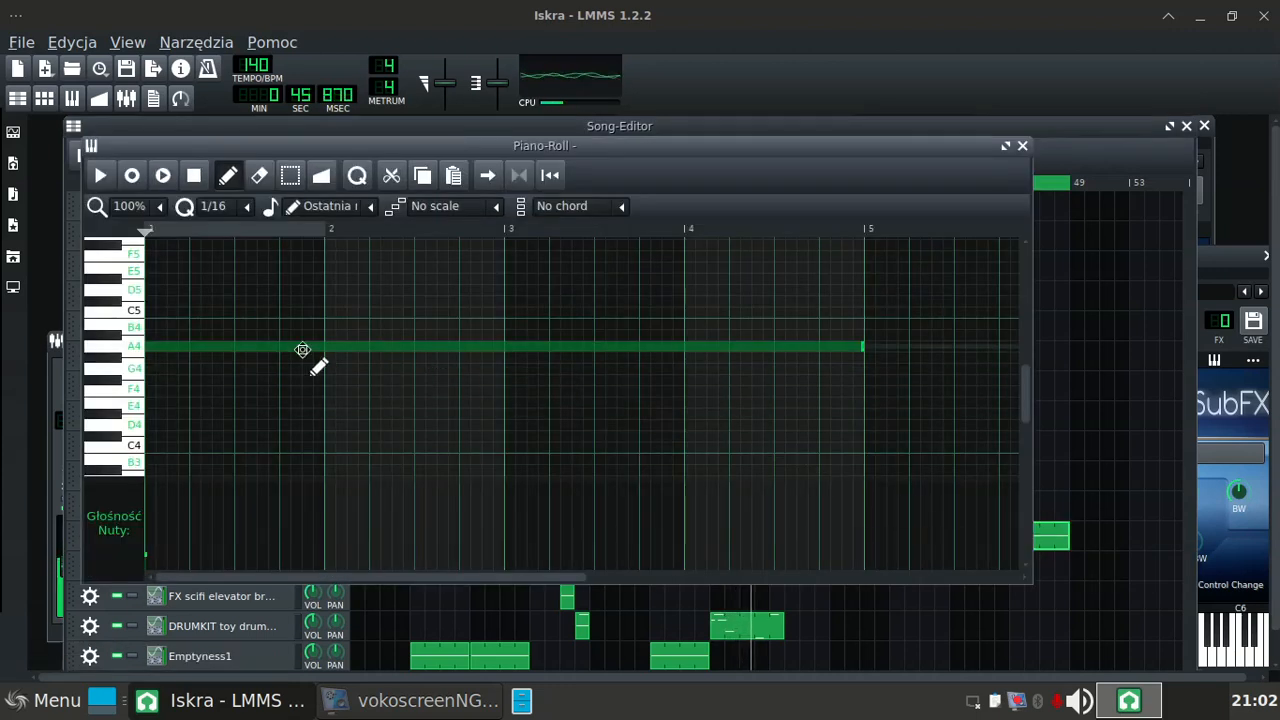
pyautogui.click(245, 357)
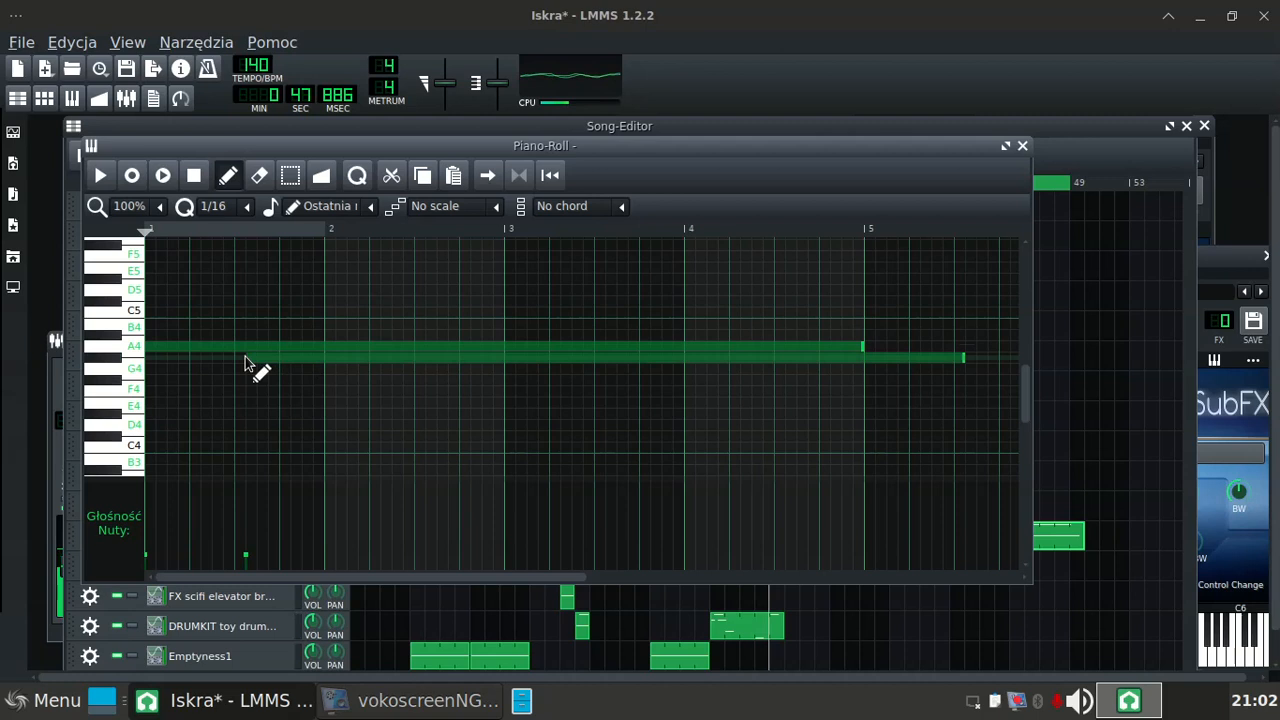
pyautogui.rightClick(245, 358)
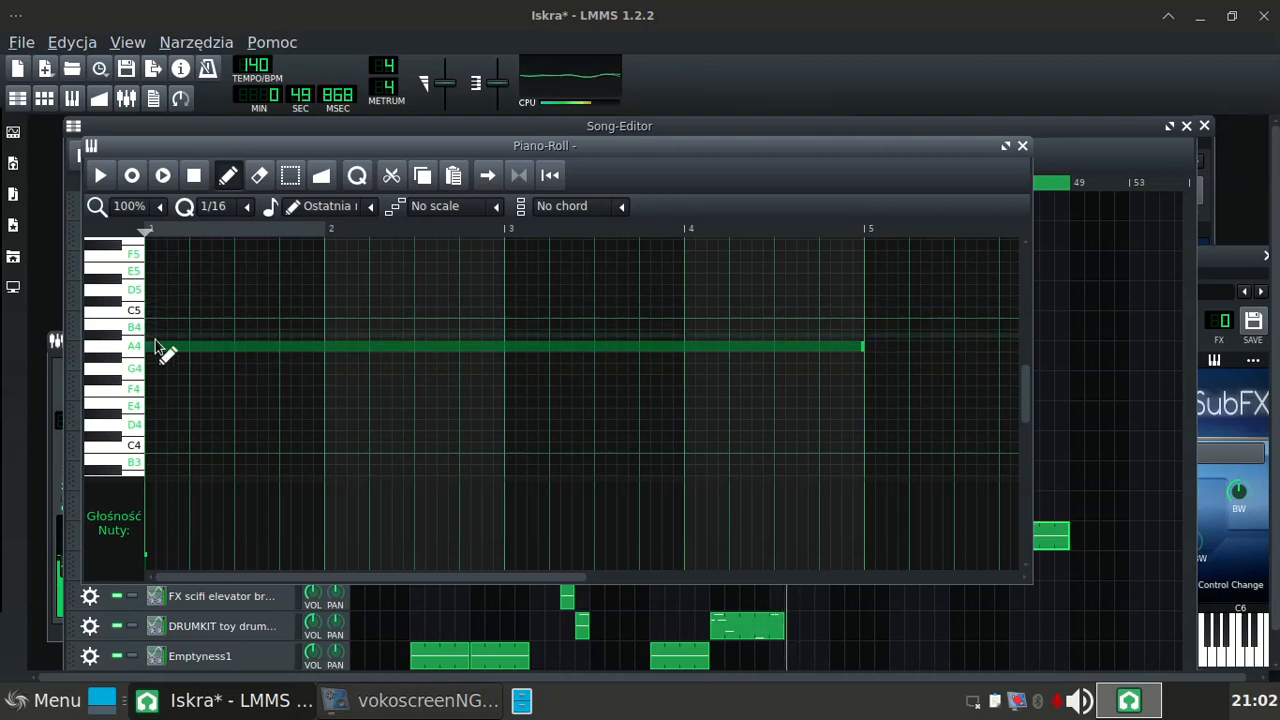
pyautogui.moveTo(168, 347); pyautogui.dragTo(171, 316)
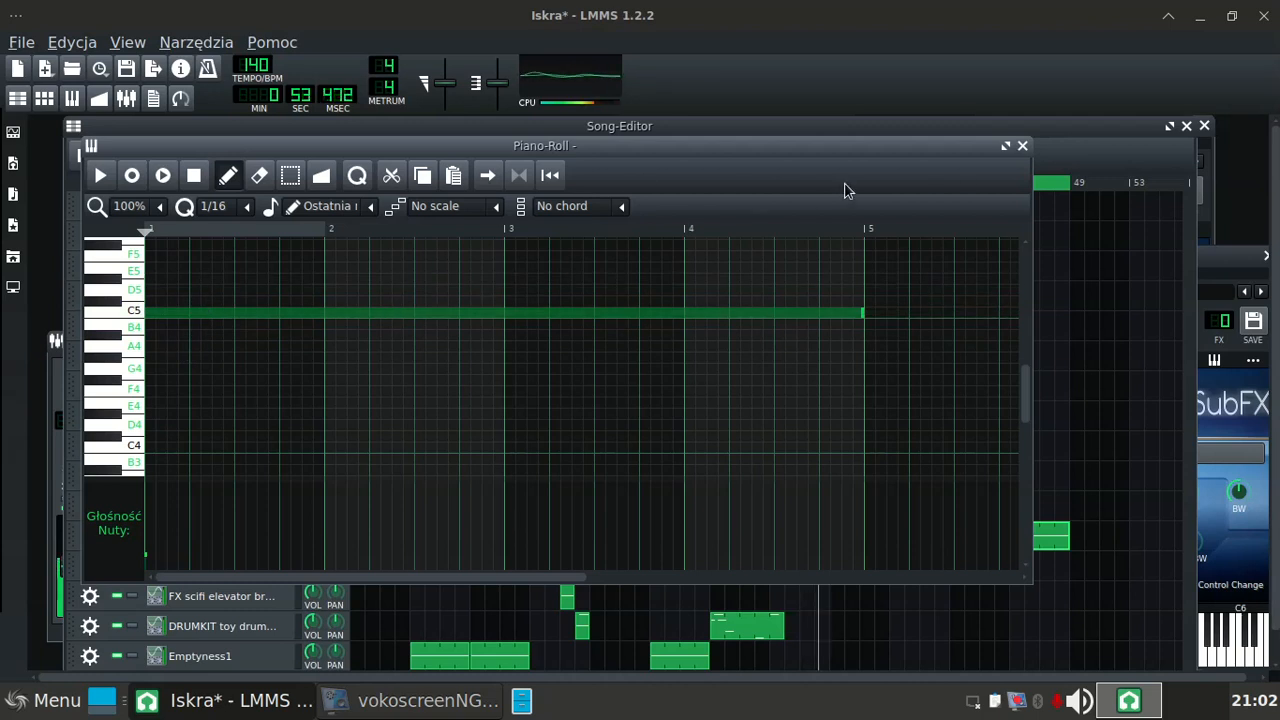
pyautogui.click(1022, 147)
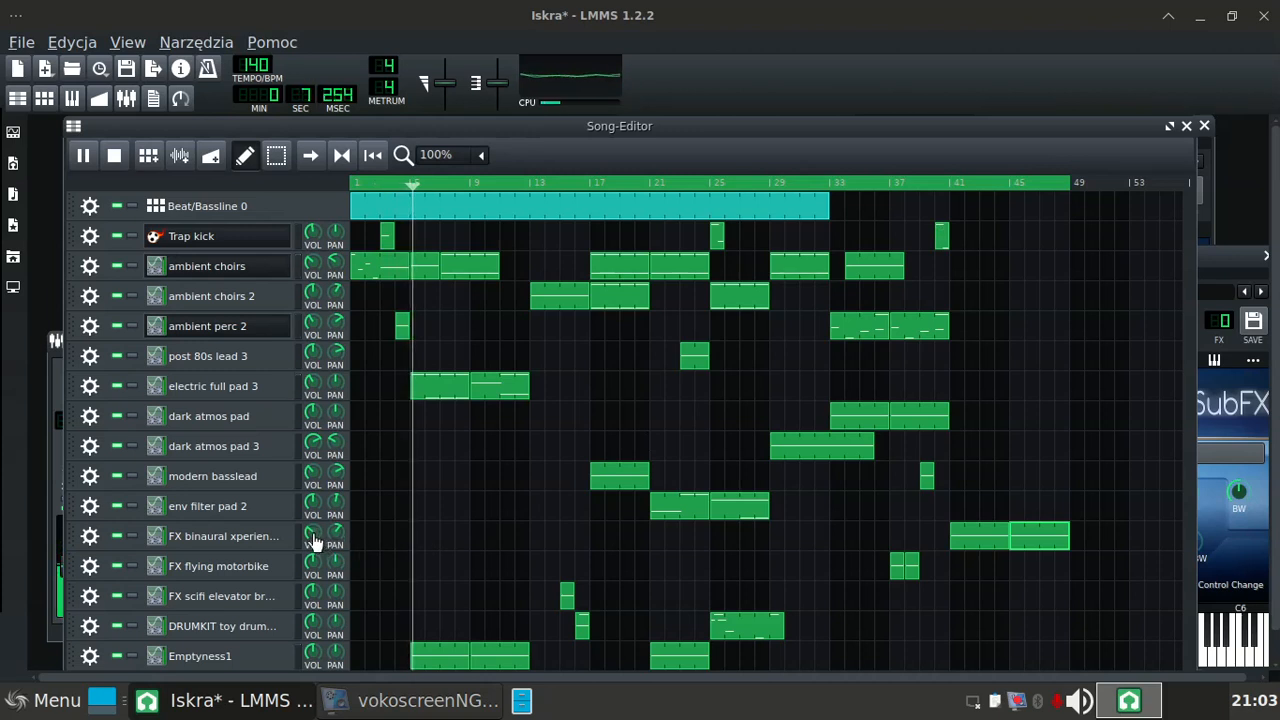
# Step: Lower the volume of the FX binaural xperience 2 track
pyautogui.moveTo(311, 540)
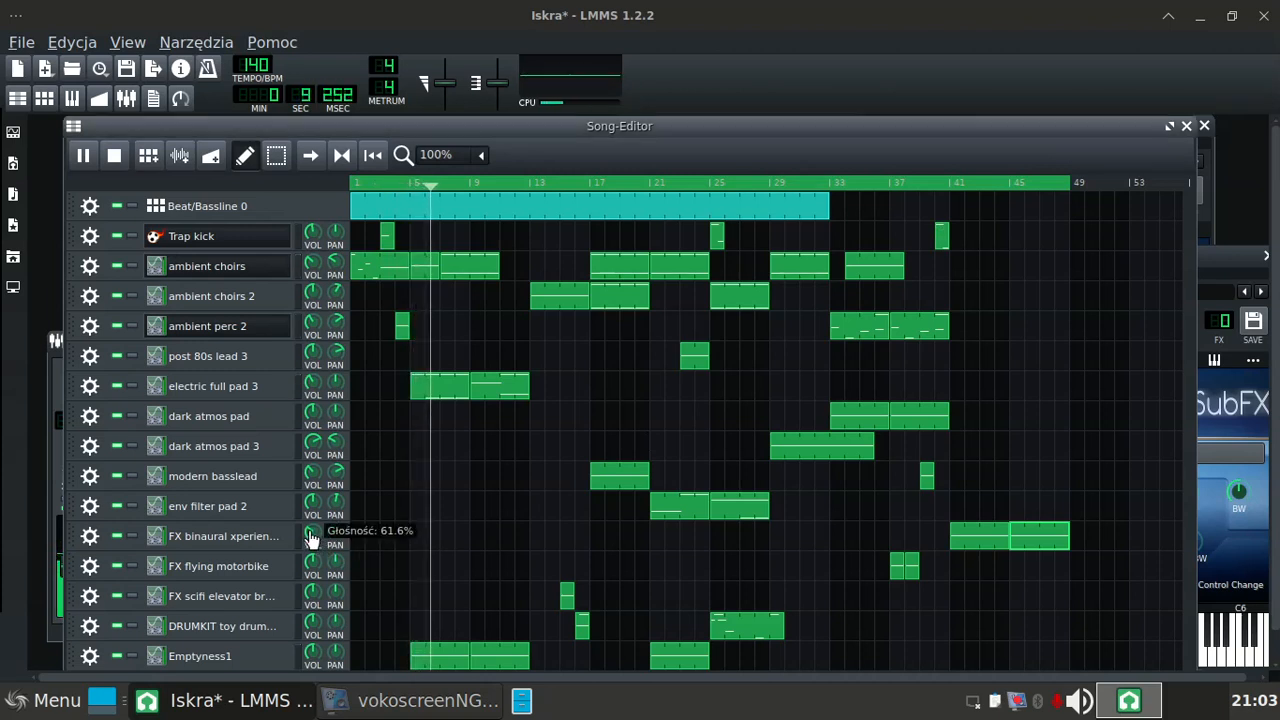
pyautogui.moveTo(311, 540); pyautogui.dragTo(313, 545)
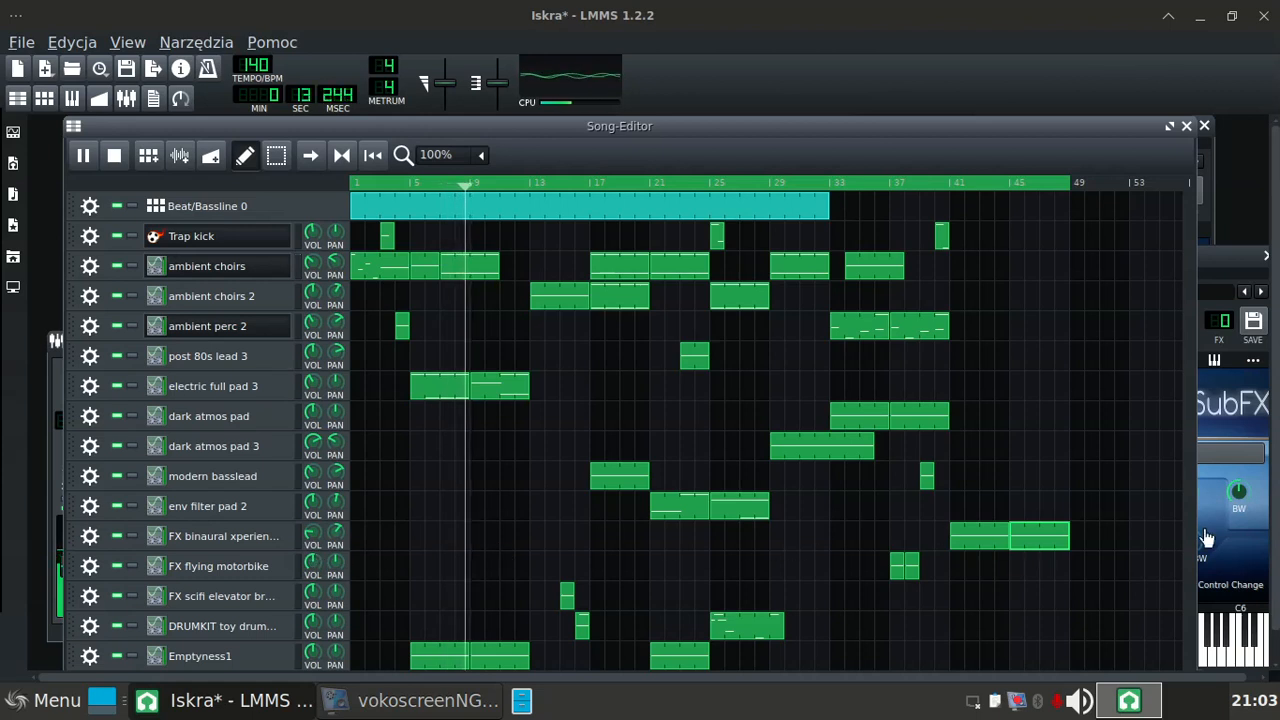
# Step: Copy the two FX binaural xperience 2 clips to bars 49 and 53, and extend the loop end to bar 57
pyautogui.moveTo(1194, 535); pyautogui.dragTo(1274, 535)
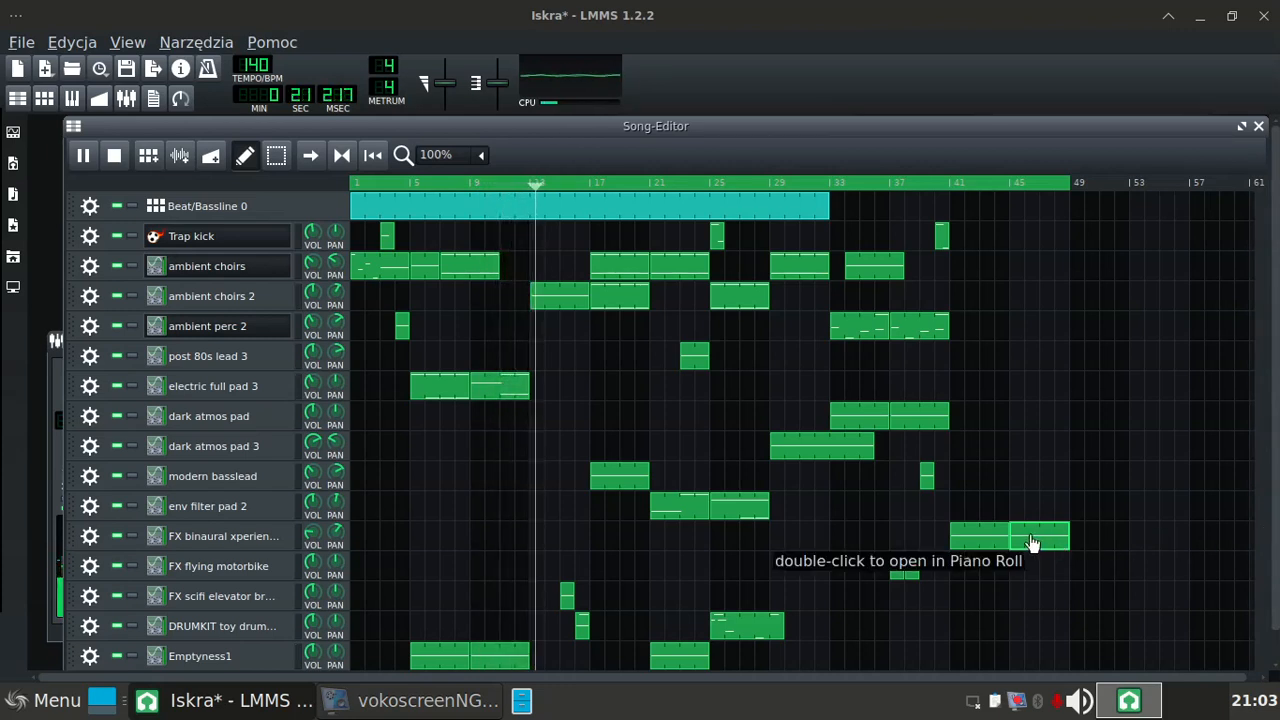
pyautogui.moveTo(1033, 543); pyautogui.dragTo(1142, 546)
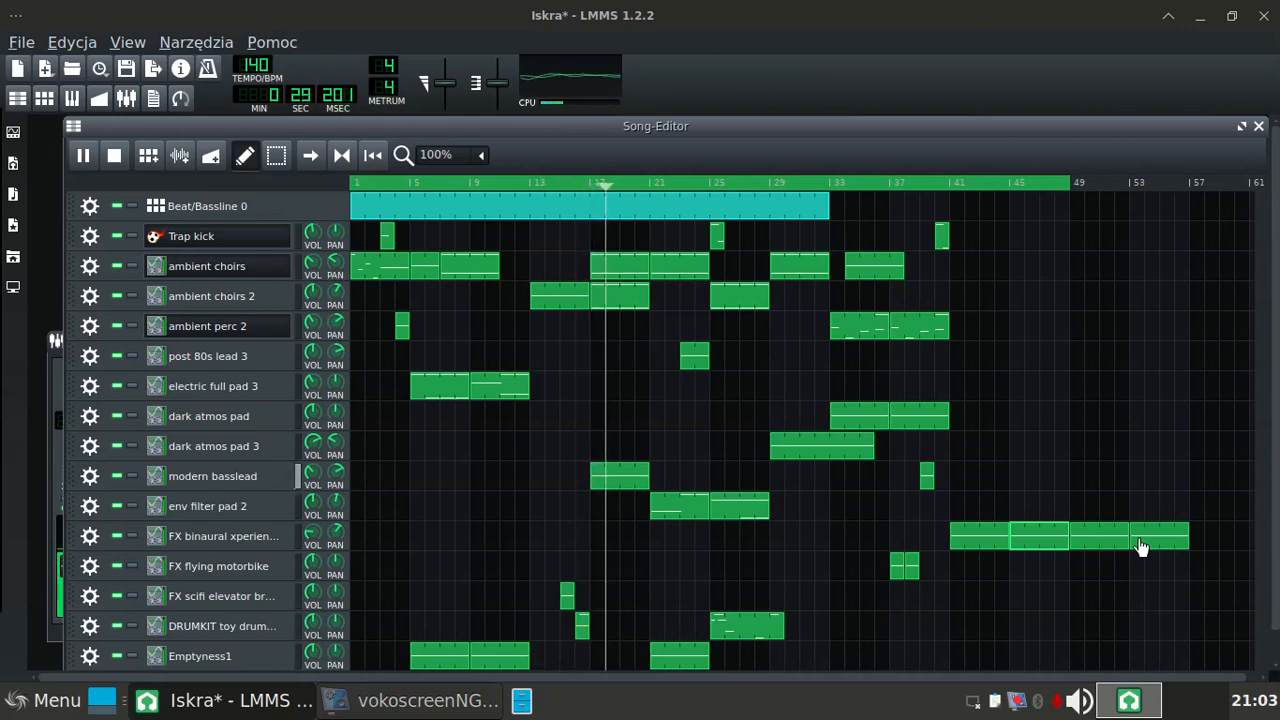
pyautogui.rightClick(1194, 185)
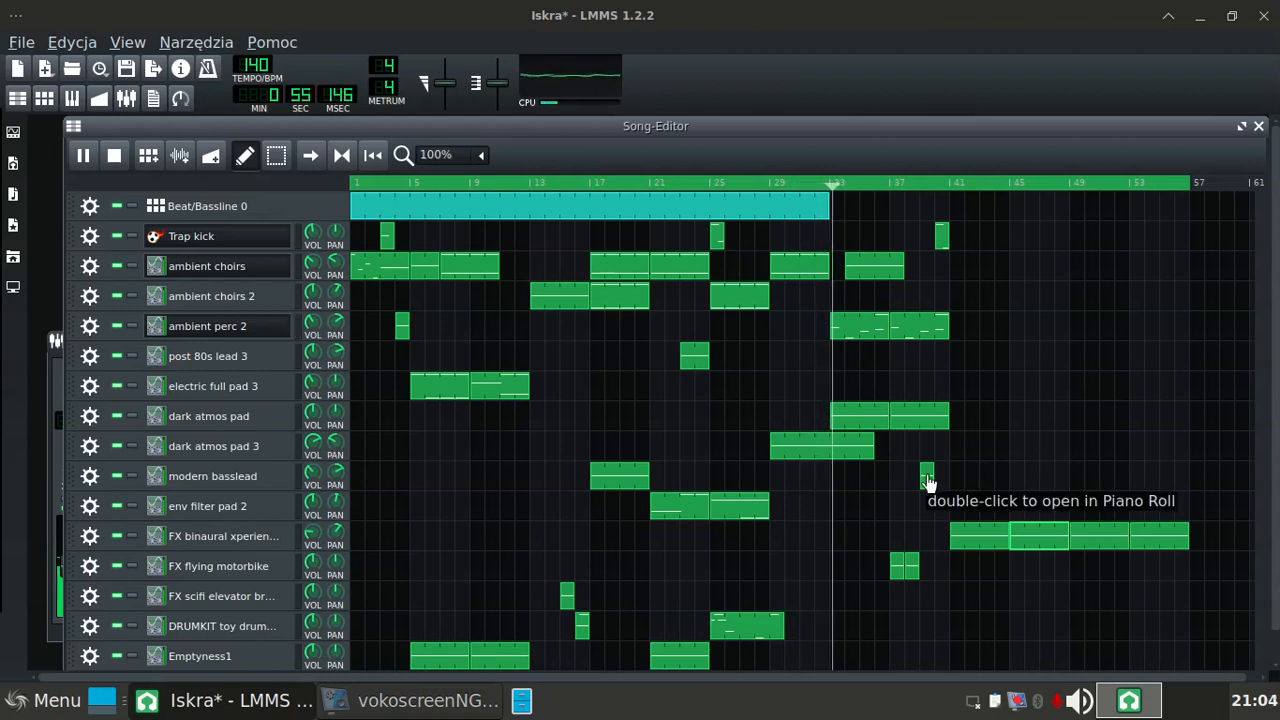
# Step: Move the modern basslead clip from bar 39 to bar 45 and place a copy of it at bar 49
pyautogui.moveTo(928, 484); pyautogui.dragTo(1015, 463)
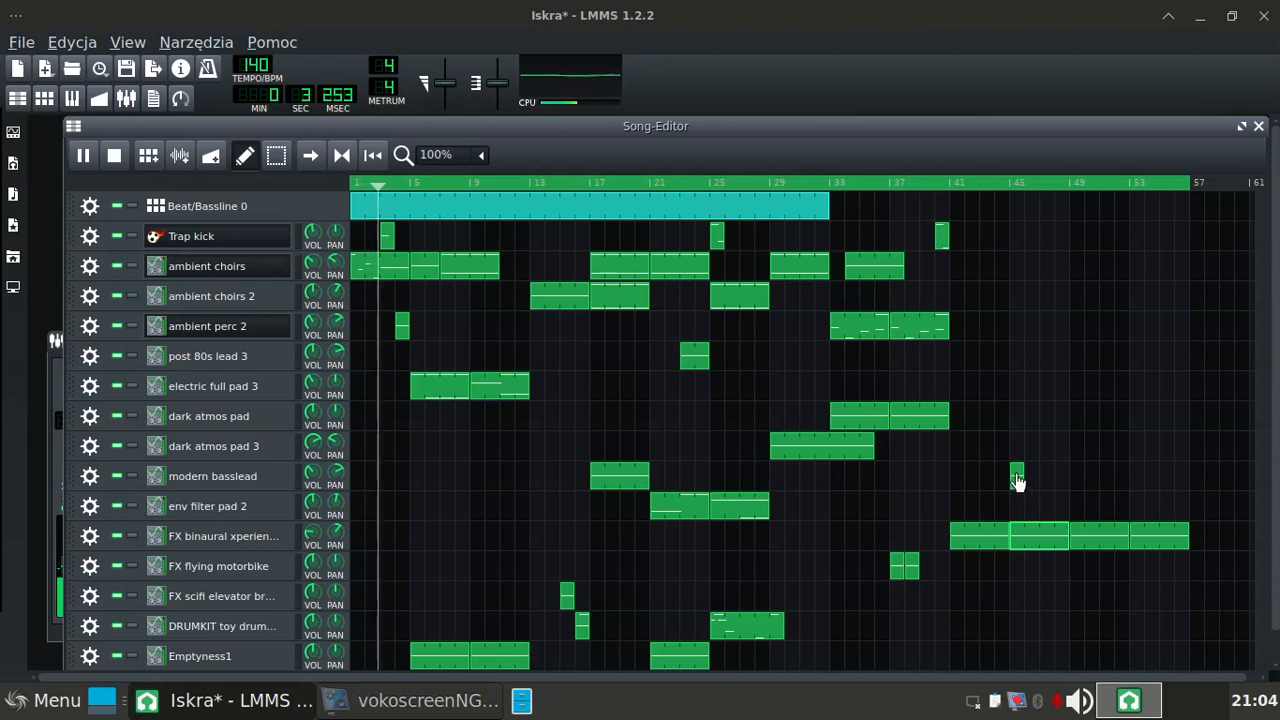
pyautogui.moveTo(1017, 482); pyautogui.dragTo(1081, 487)
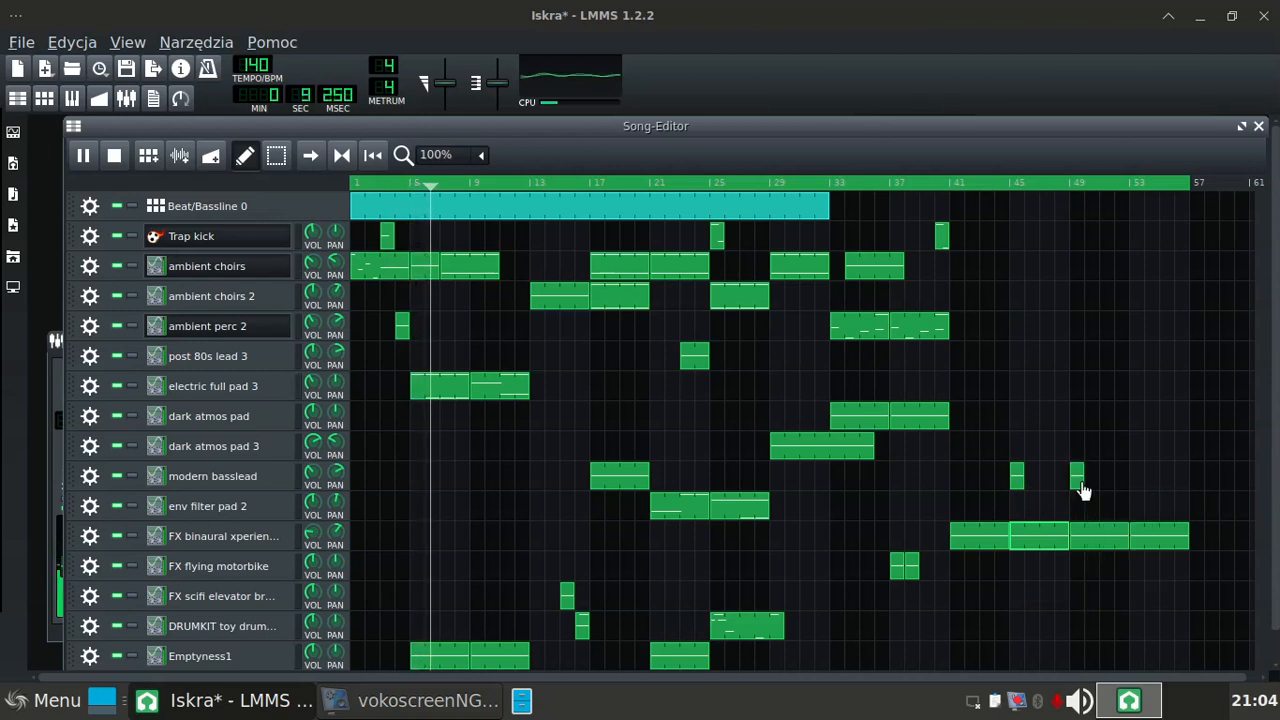
# Step: Lower the F4 note in the modern basslead clip at bar 49 to A3
pyautogui.doubleClick(1077, 483)
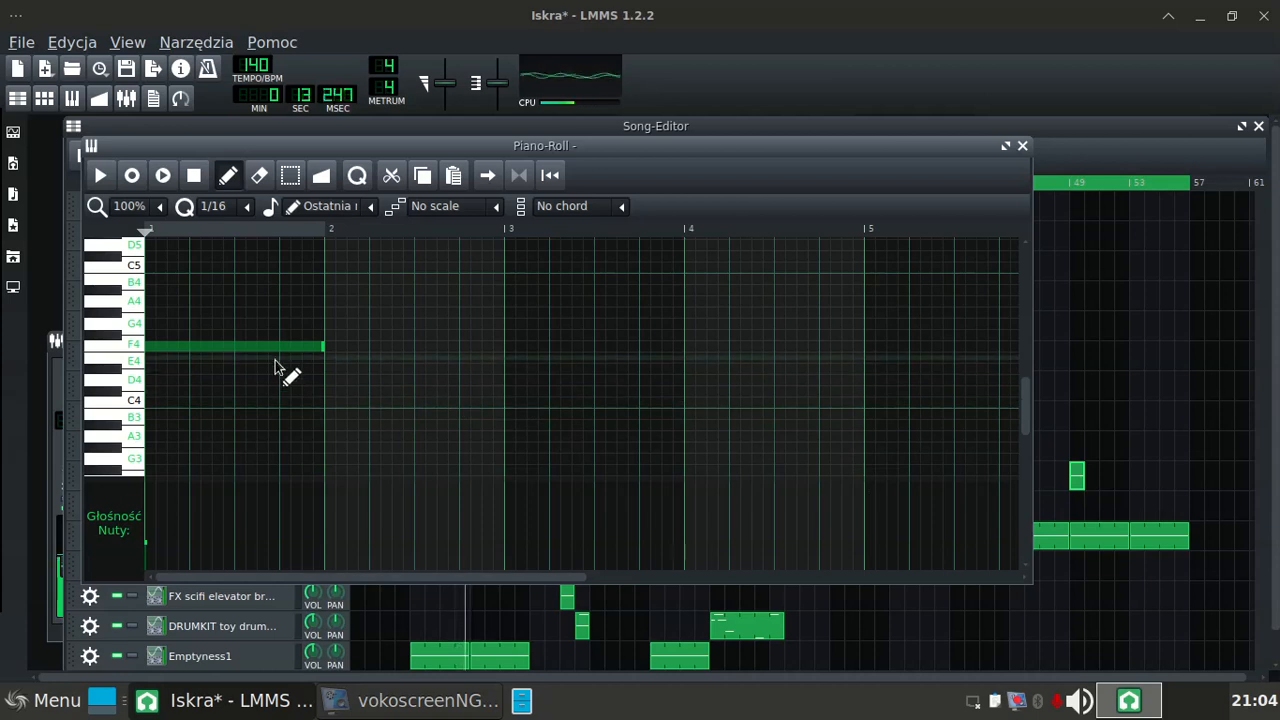
pyautogui.moveTo(266, 343); pyautogui.dragTo(259, 433)
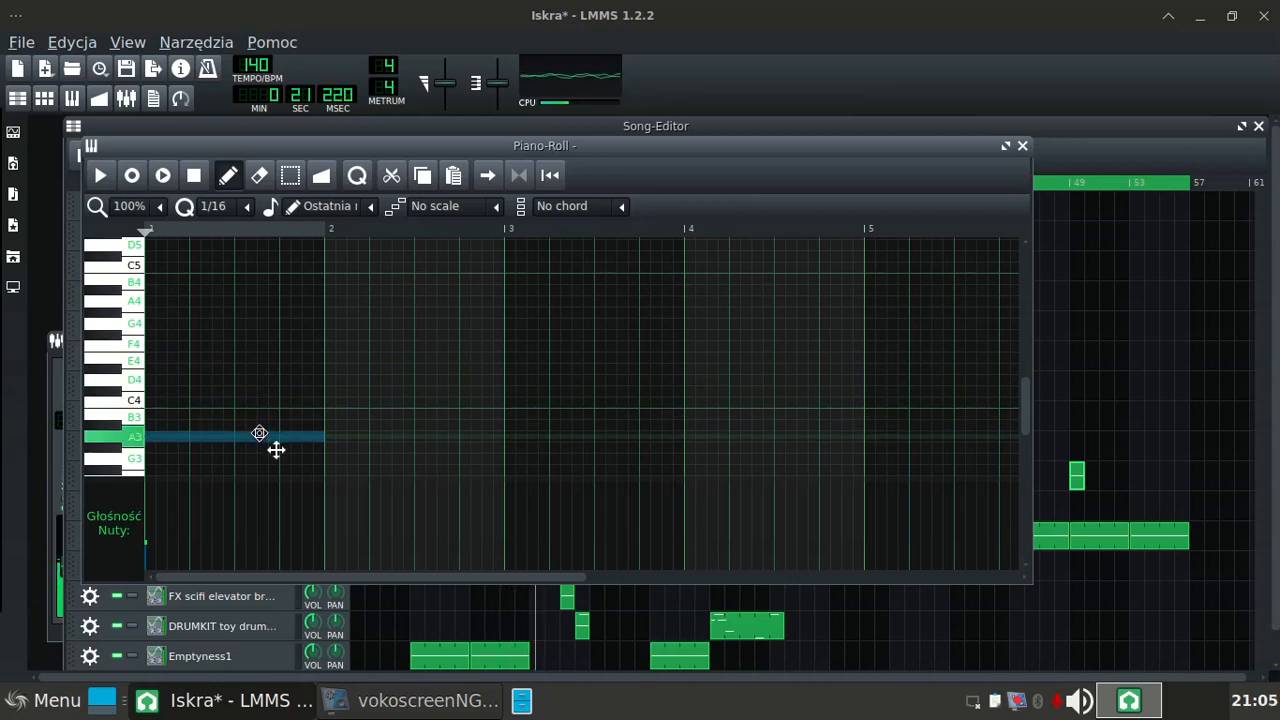
pyautogui.moveTo(259, 433); pyautogui.dragTo(259, 433)
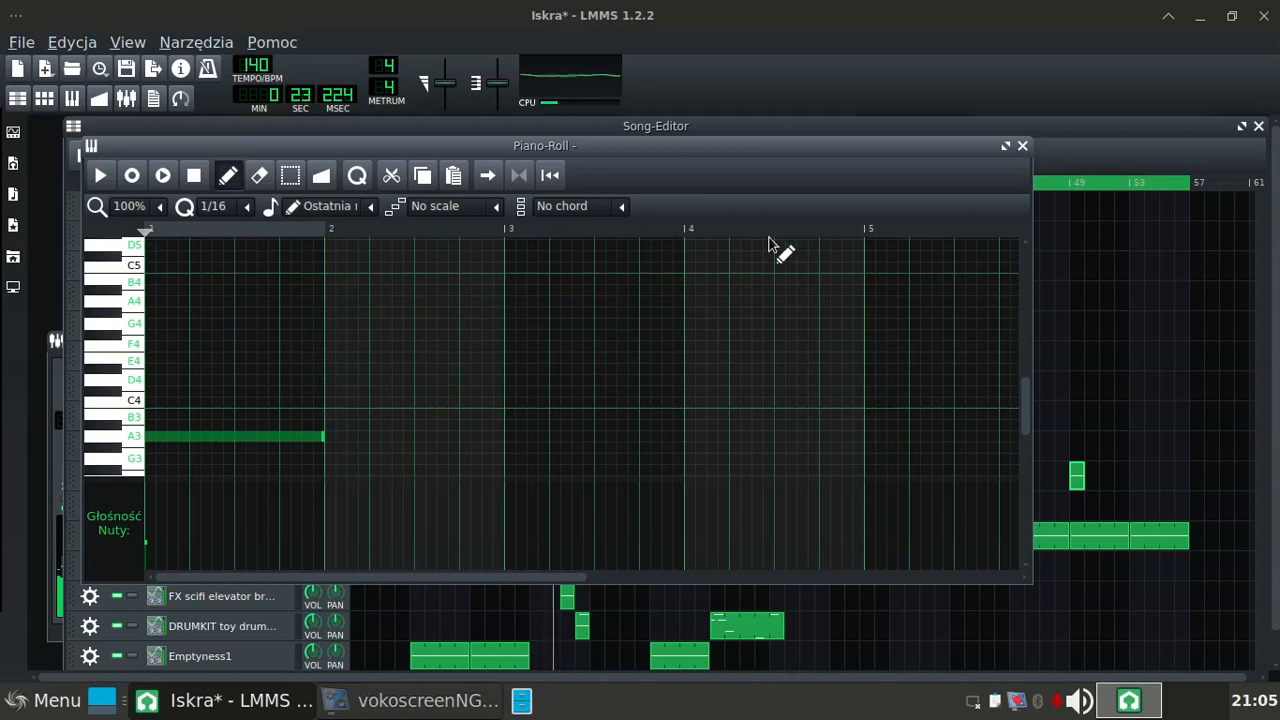
pyautogui.moveTo(834, 150); pyautogui.dragTo(916, 140)
pyautogui.moveTo(1110, 418); pyautogui.dragTo(1112, 444)
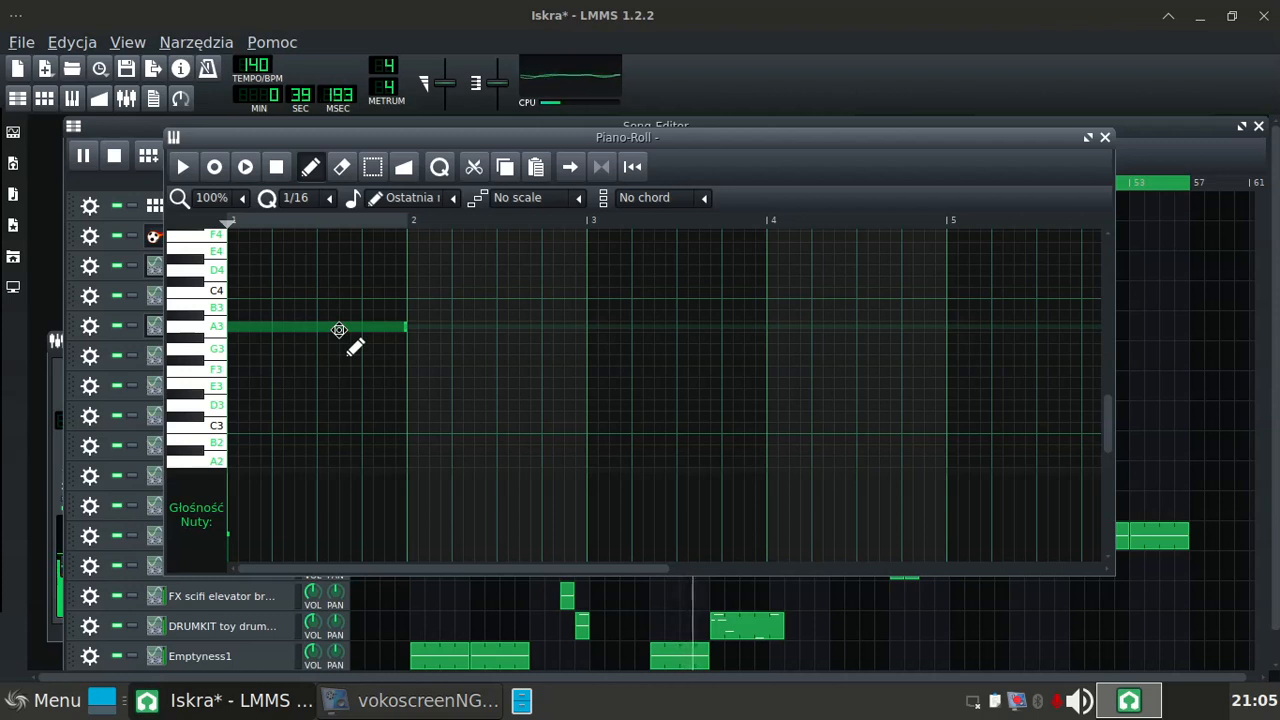
# Step: Lower the note in the modern basslead clip at bar 49 to F3, close the Piano-Roll and save the project
pyautogui.moveTo(339, 330); pyautogui.dragTo(339, 373)
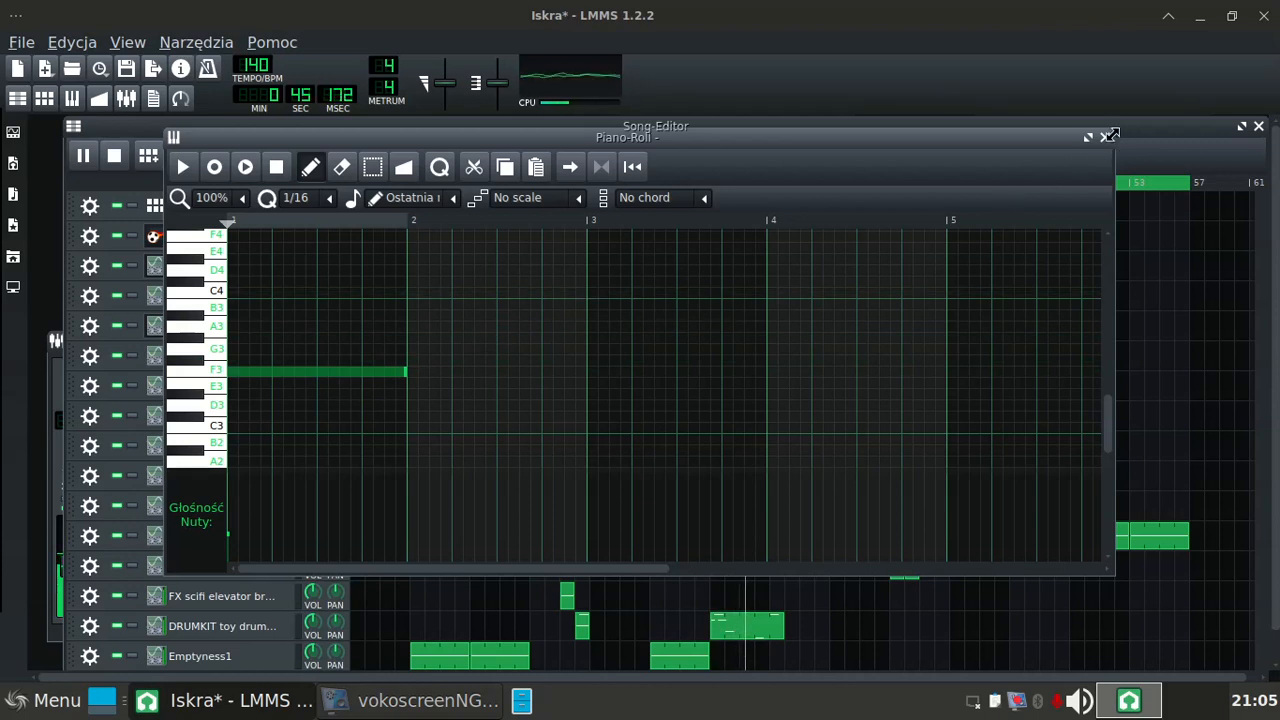
pyautogui.click(1105, 138)
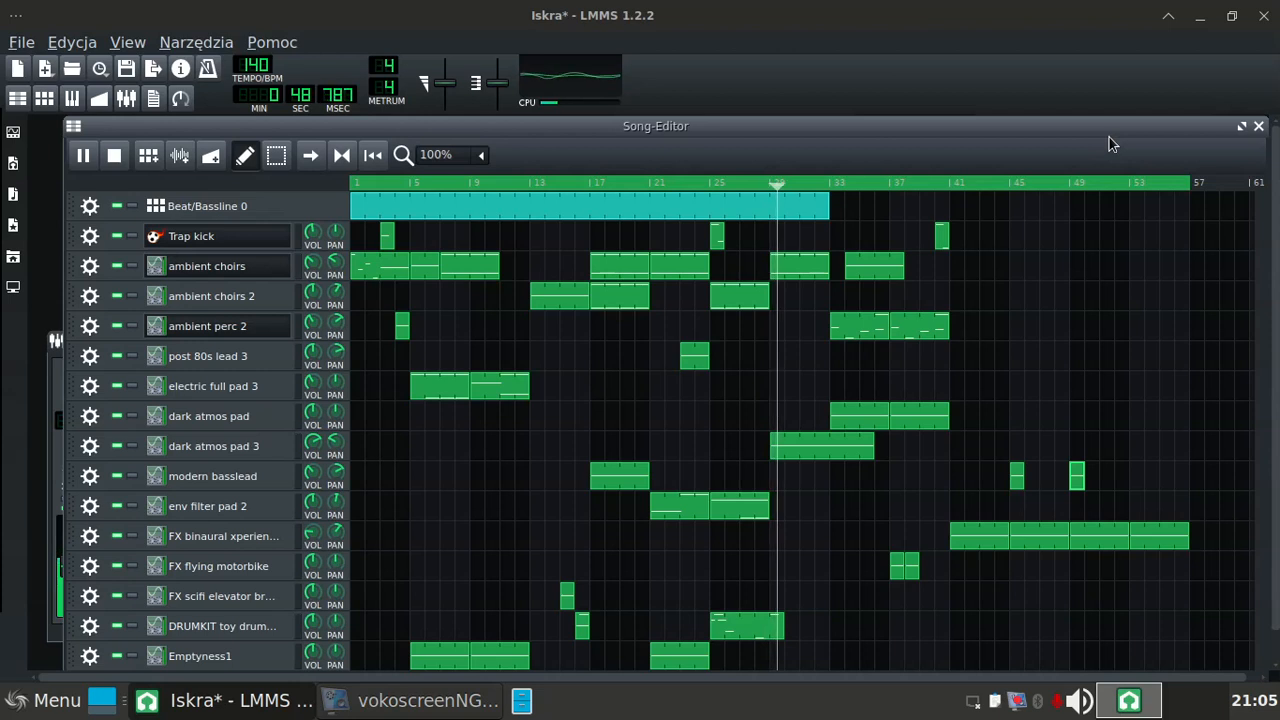
pyautogui.hotkey('ctrl', 's')
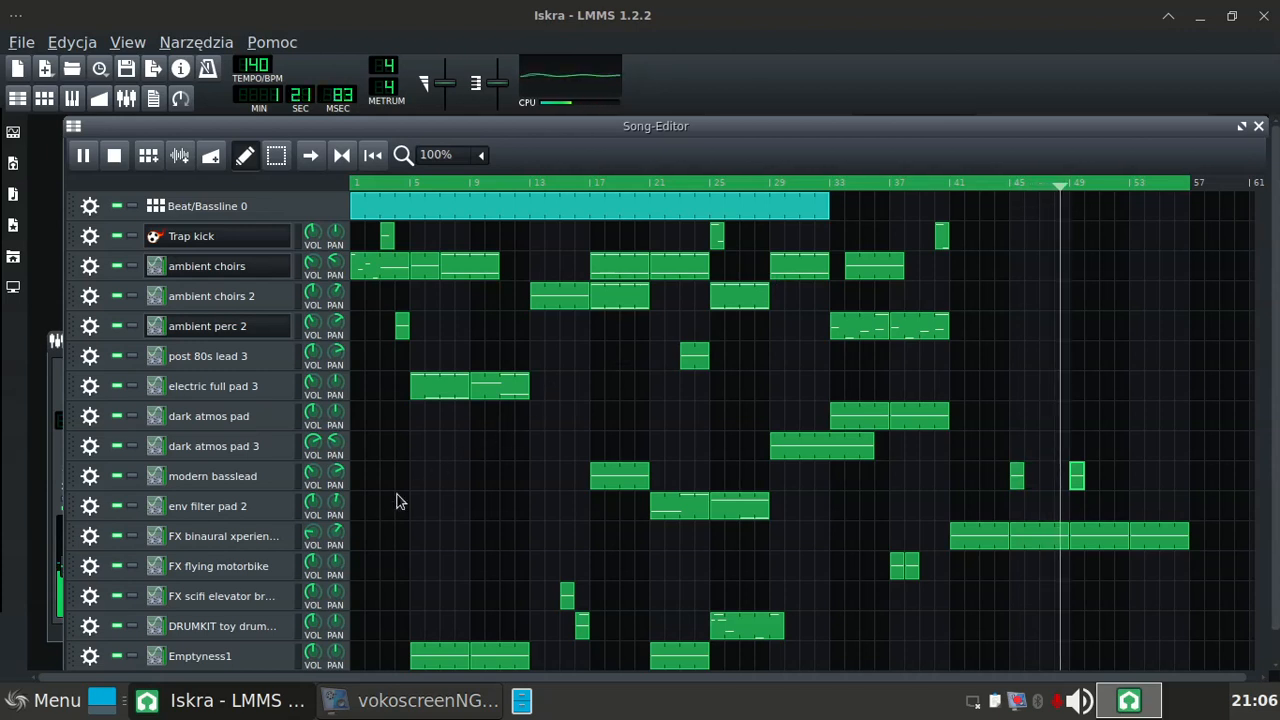
# Step: Place copies of the FX binaural xperience 2 clip at bars 57 and 61
pyautogui.click(158, 540)
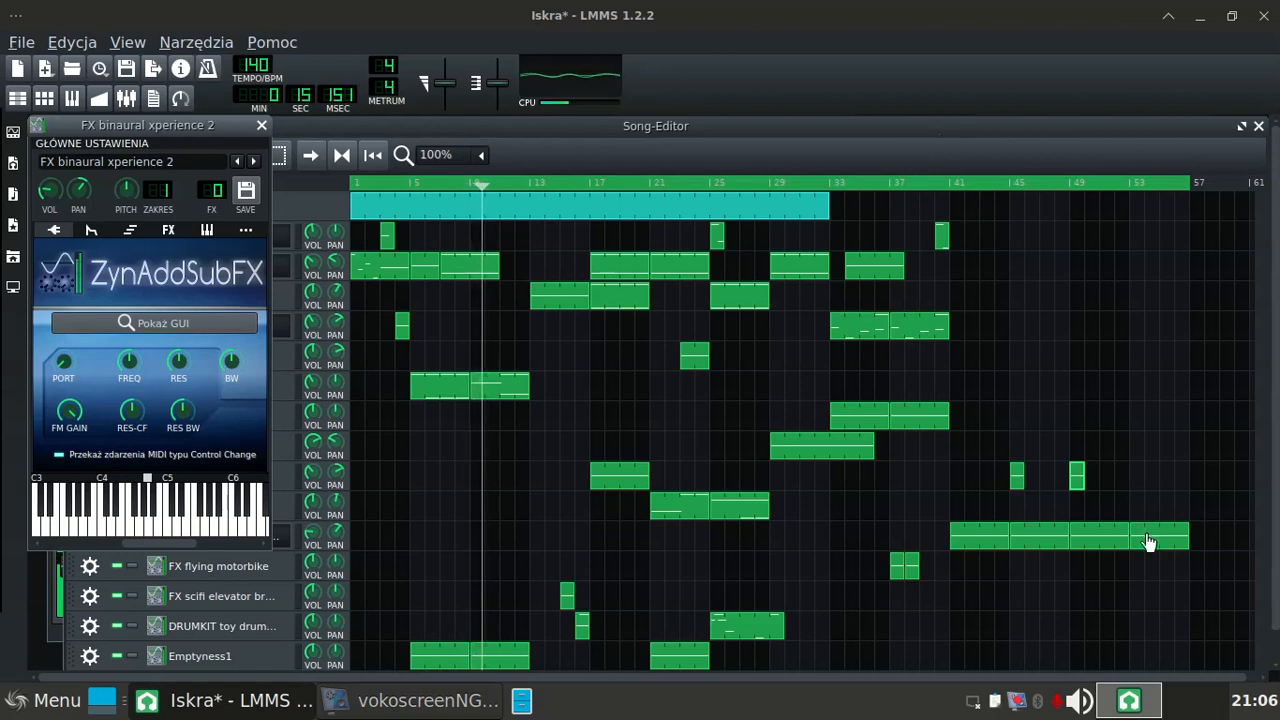
pyautogui.moveTo(1148, 542); pyautogui.dragTo(1202, 545)
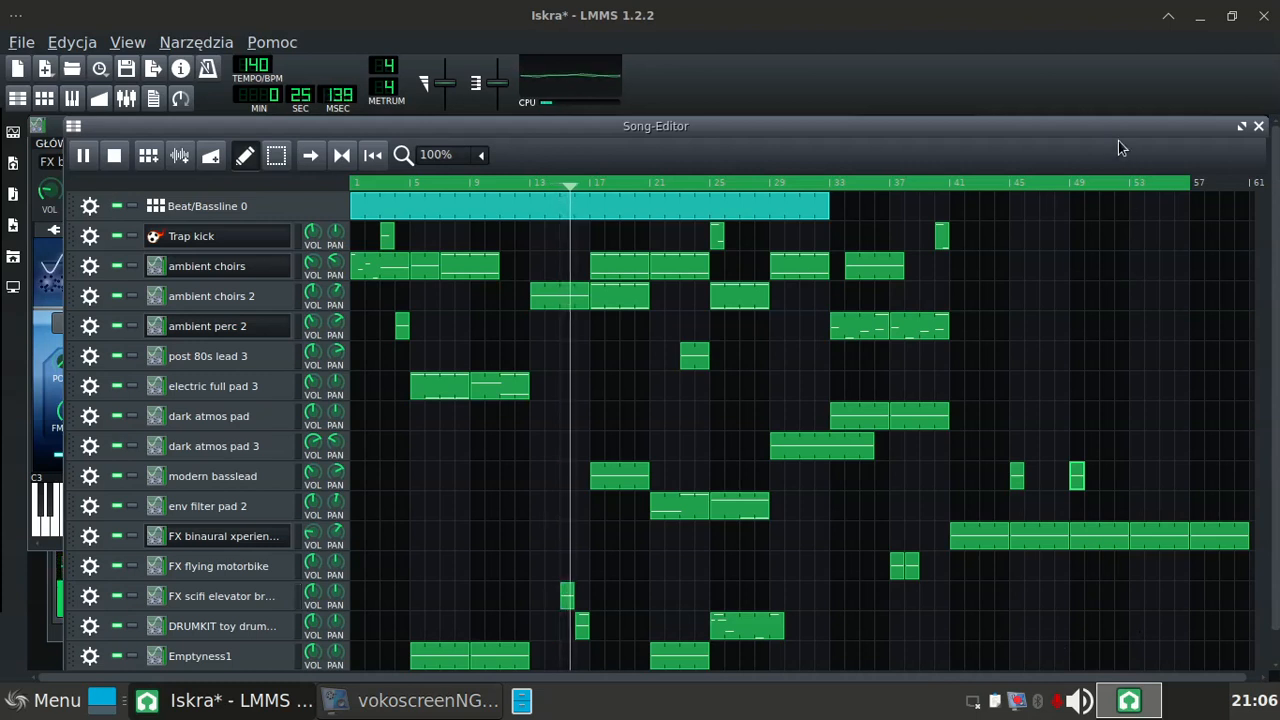
pyautogui.moveTo(1118, 125); pyautogui.dragTo(964, 124)
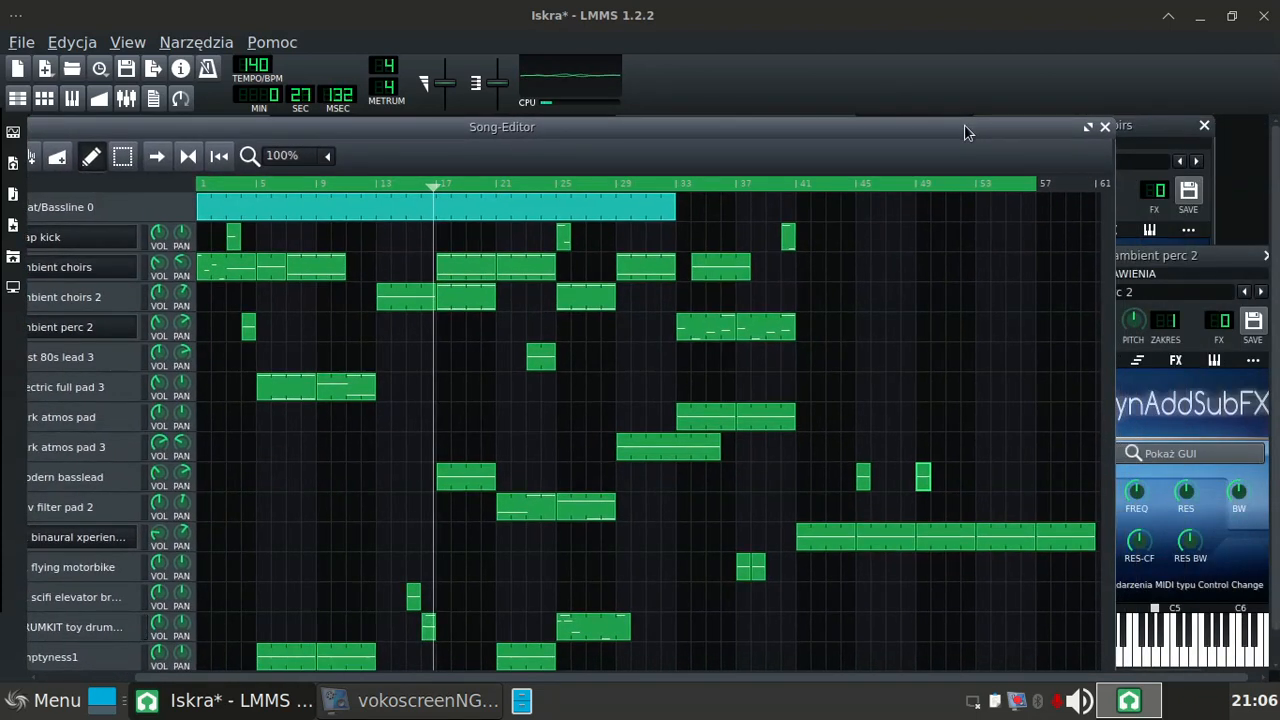
pyautogui.moveTo(1113, 429); pyautogui.dragTo(1233, 444)
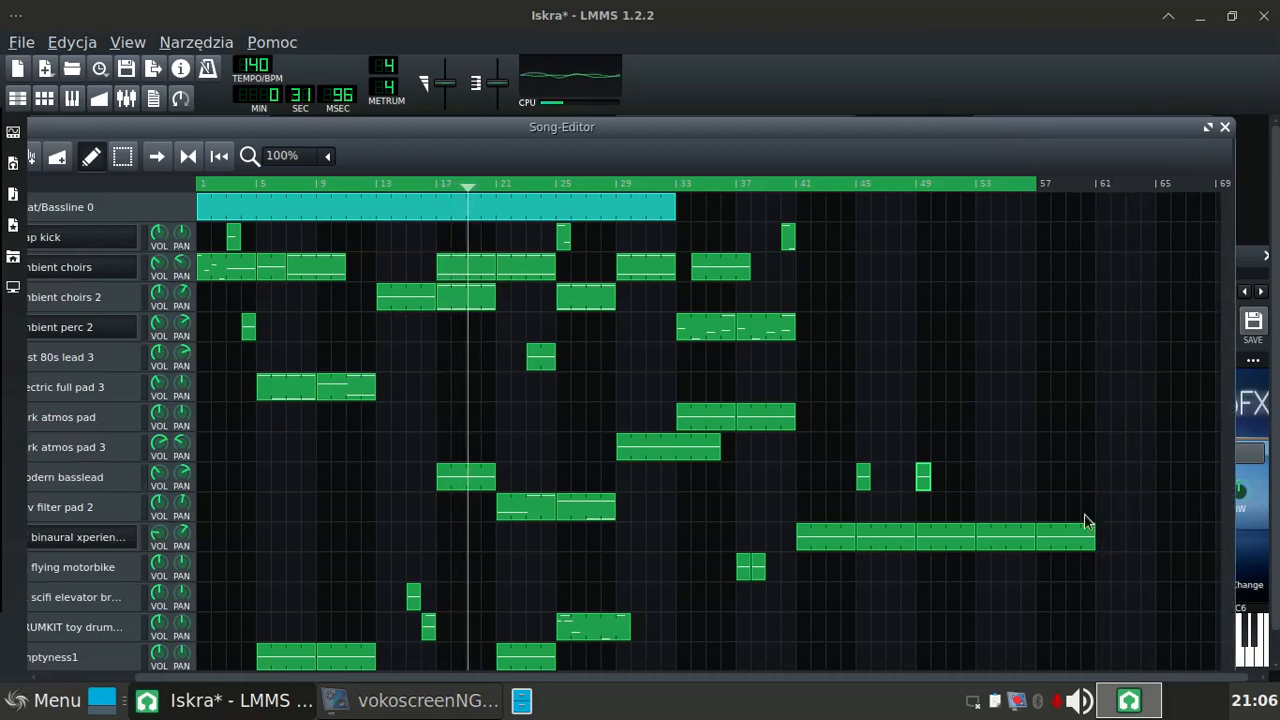
pyautogui.moveTo(1065, 541); pyautogui.dragTo(1110, 527)
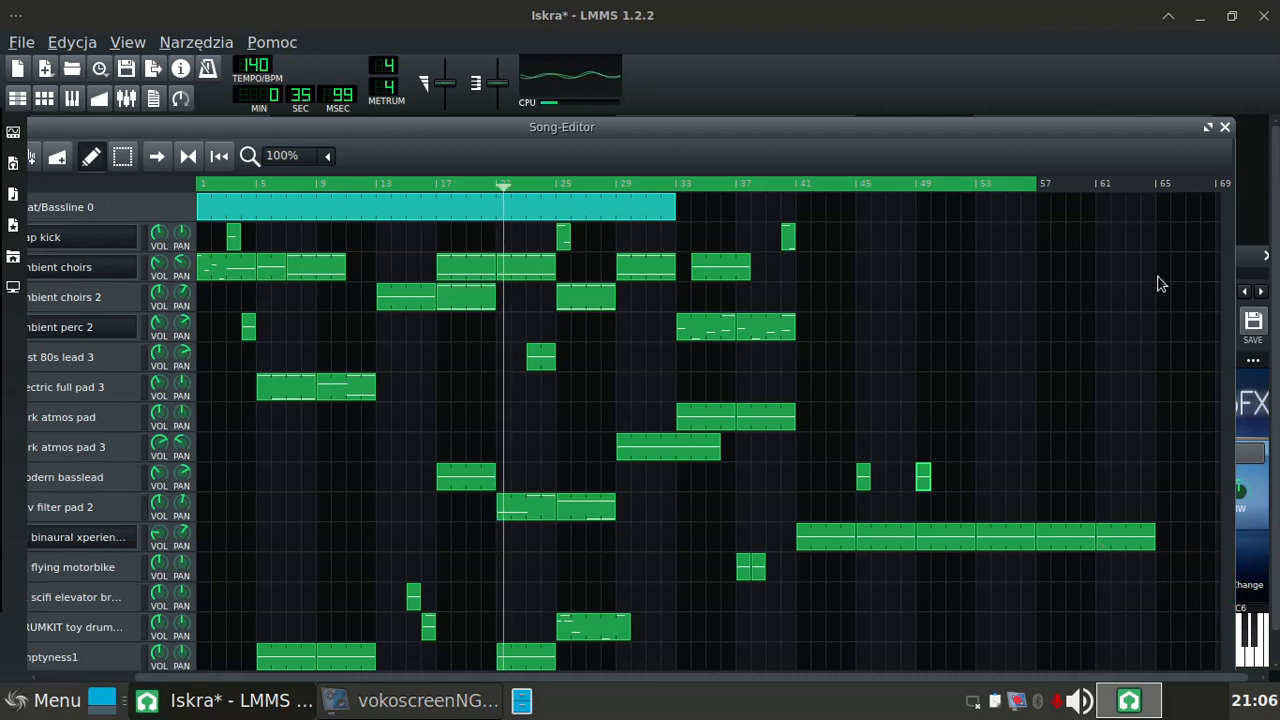
# Step: Extend the loop end to bar 65 and save the project
pyautogui.rightClick(1154, 186)
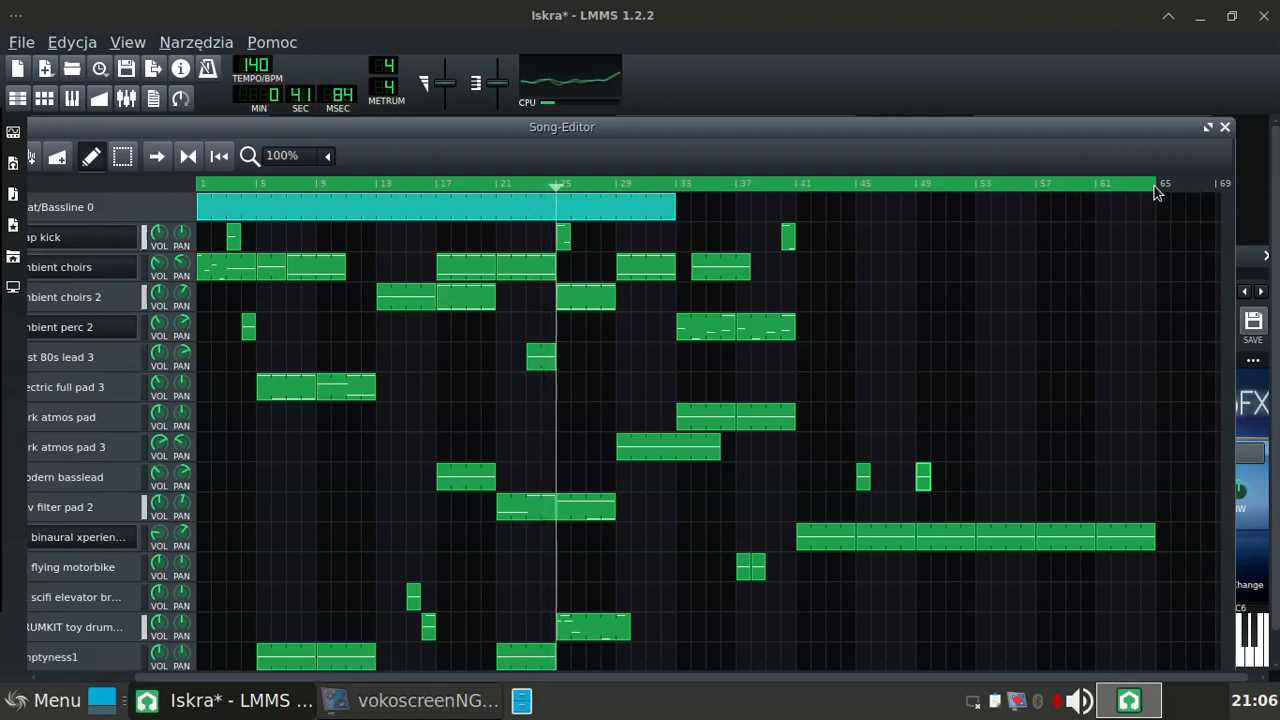
pyautogui.hotkey('ctrl', 's')
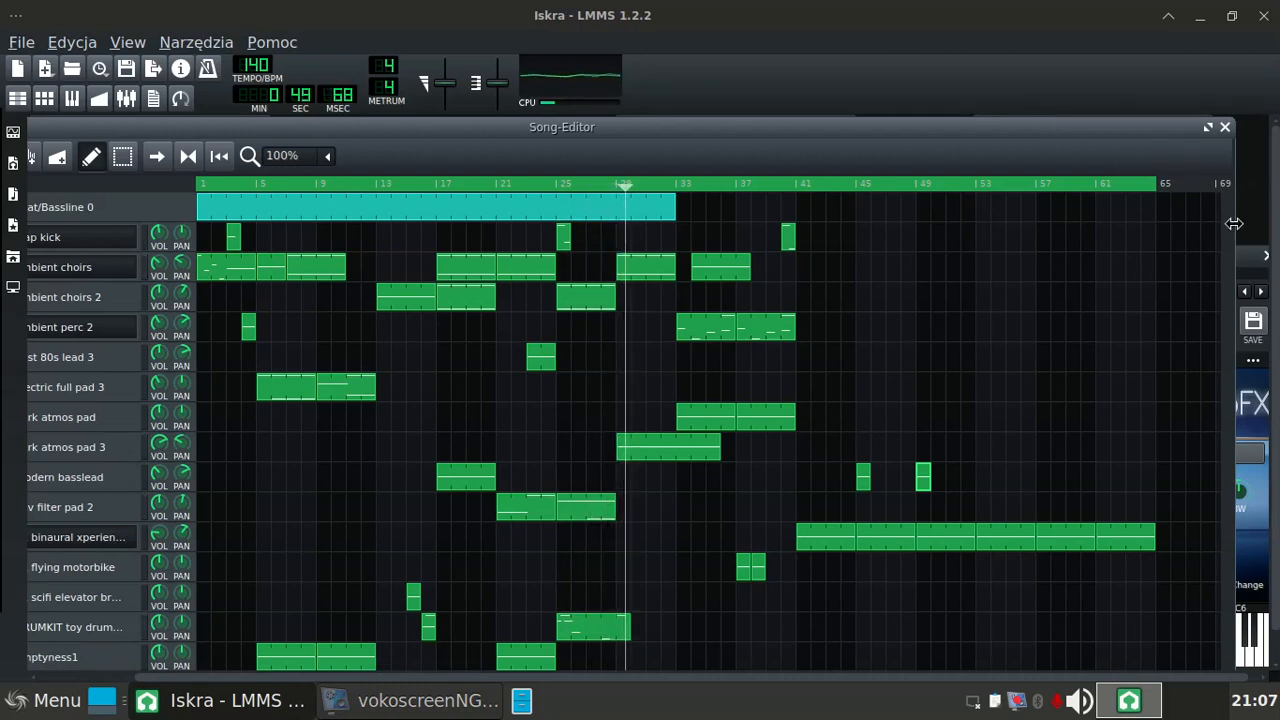
# Step: Resize and reposition the Song-Editor window so that its full track list and timeline fill the workspace
pyautogui.moveTo(1234, 224); pyautogui.dragTo(1174, 243)
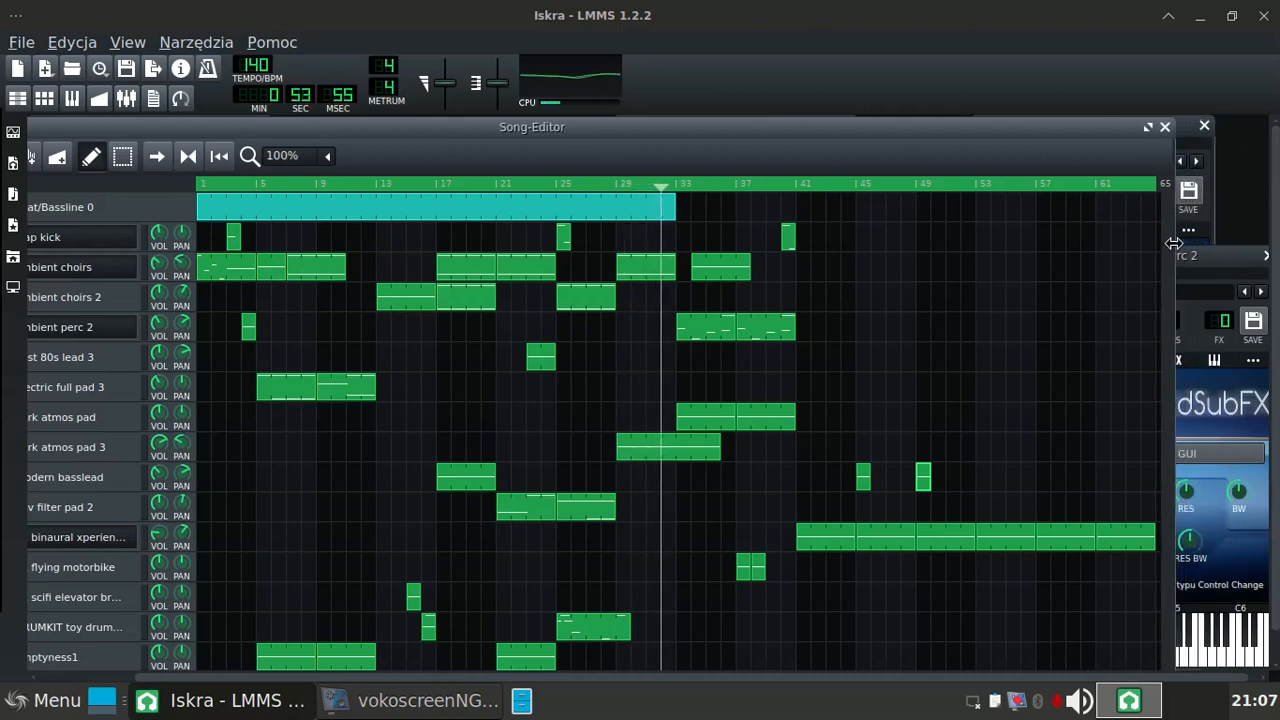
pyautogui.doubleClick(661, 130)
pyautogui.moveTo(813, 113); pyautogui.dragTo(834, 105)
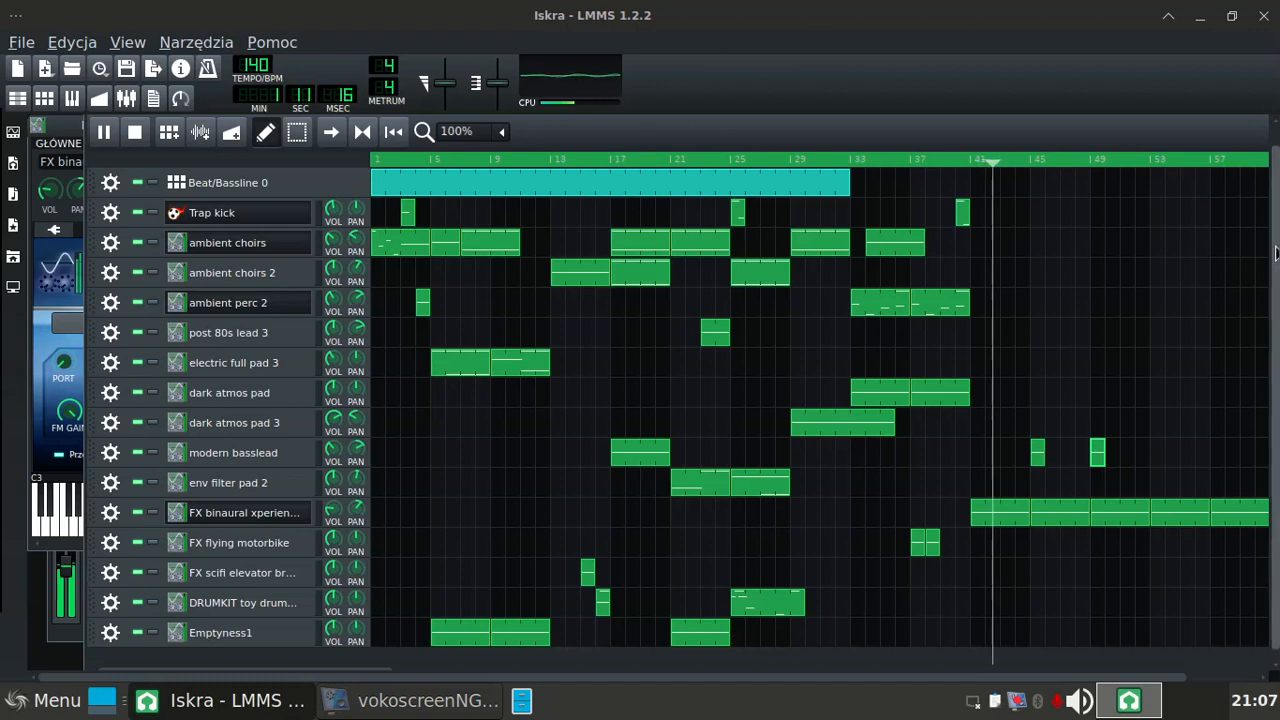
pyautogui.scroll(1, 1275, 220)
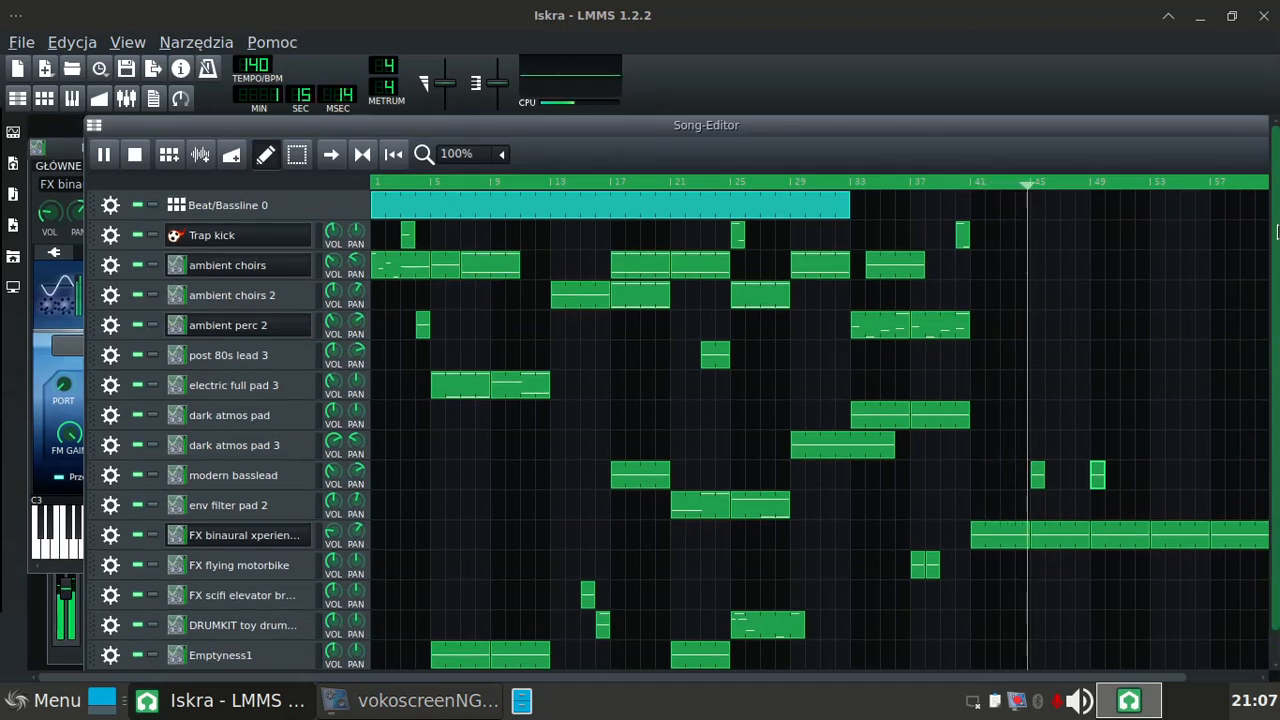
pyautogui.scroll(-1, 1275, 200)
pyautogui.scroll(1, 1268, 186)
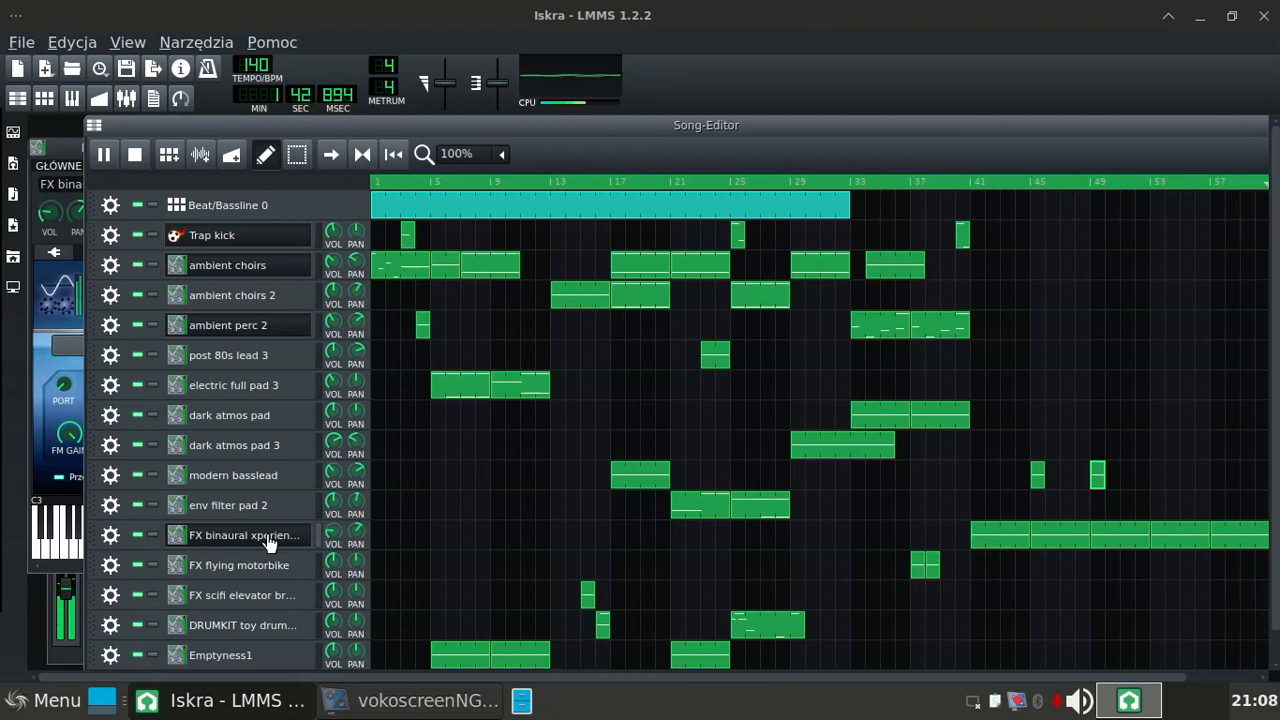
# Step: Examine the effects, chord stacking, arpeggio, envelope and MIDI settings of the FX binaural xperience 2 instrument
pyautogui.click(63, 148)
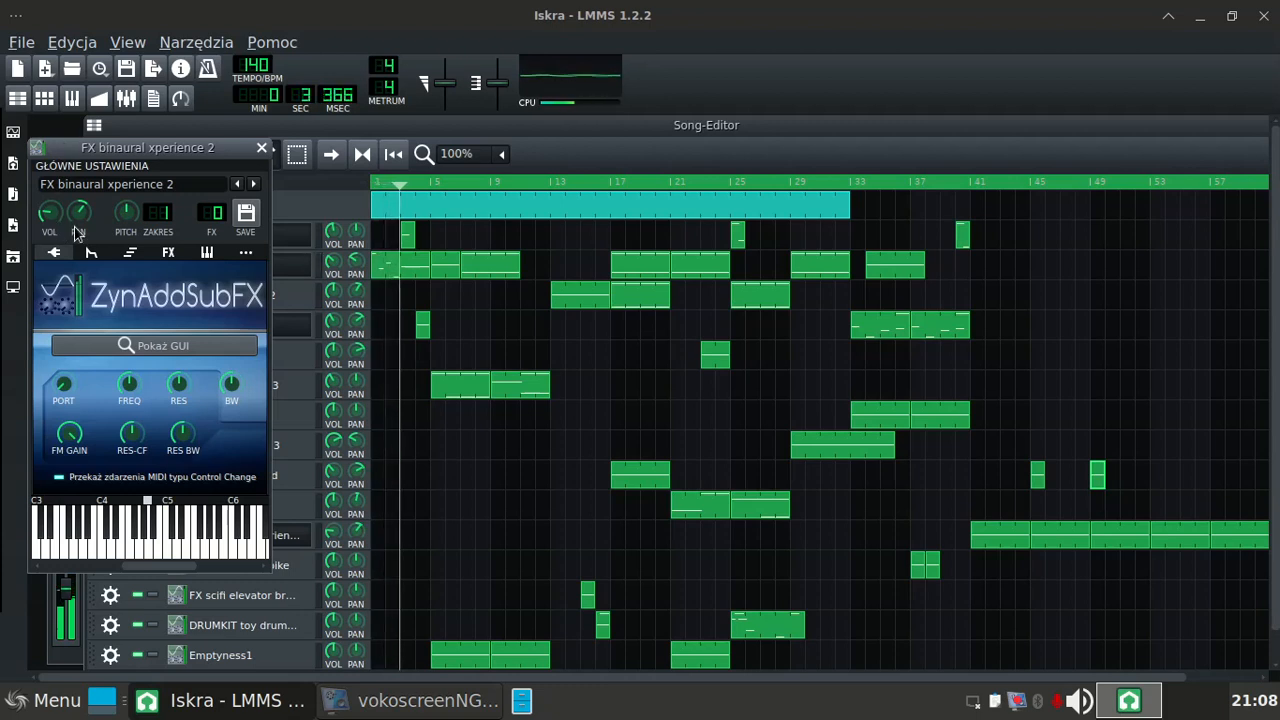
pyautogui.click(168, 253)
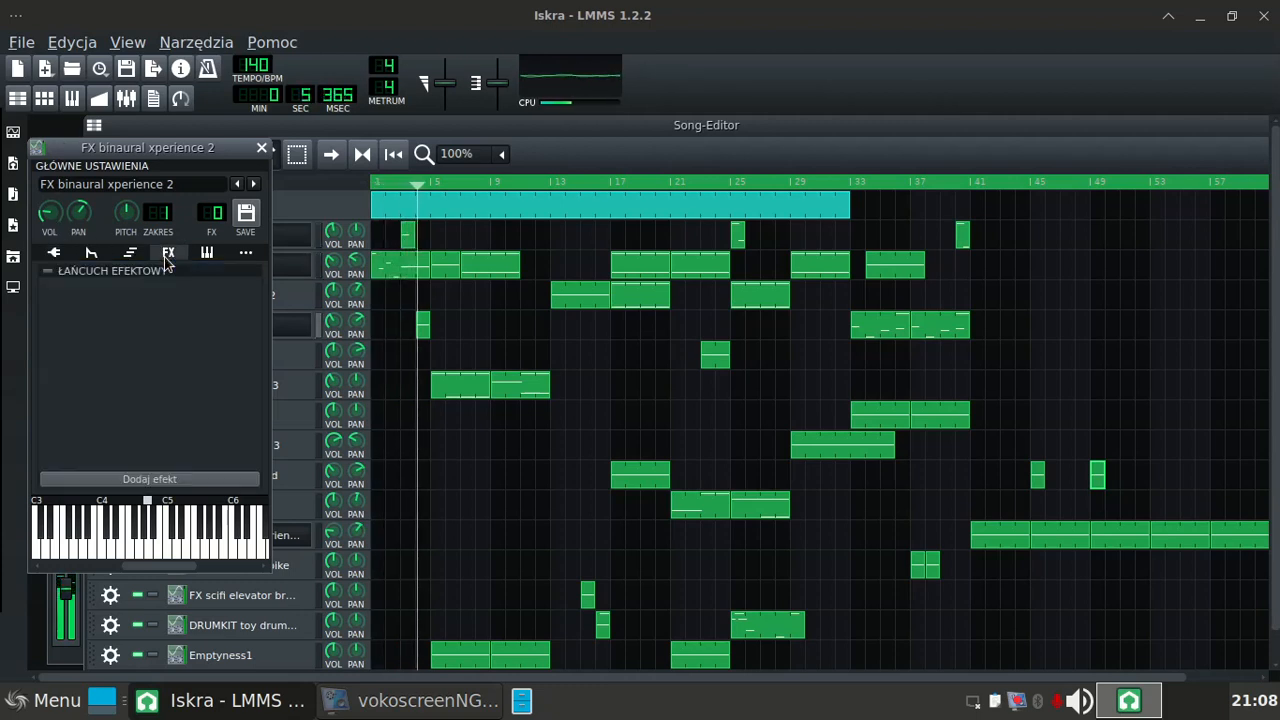
pyautogui.click(130, 254)
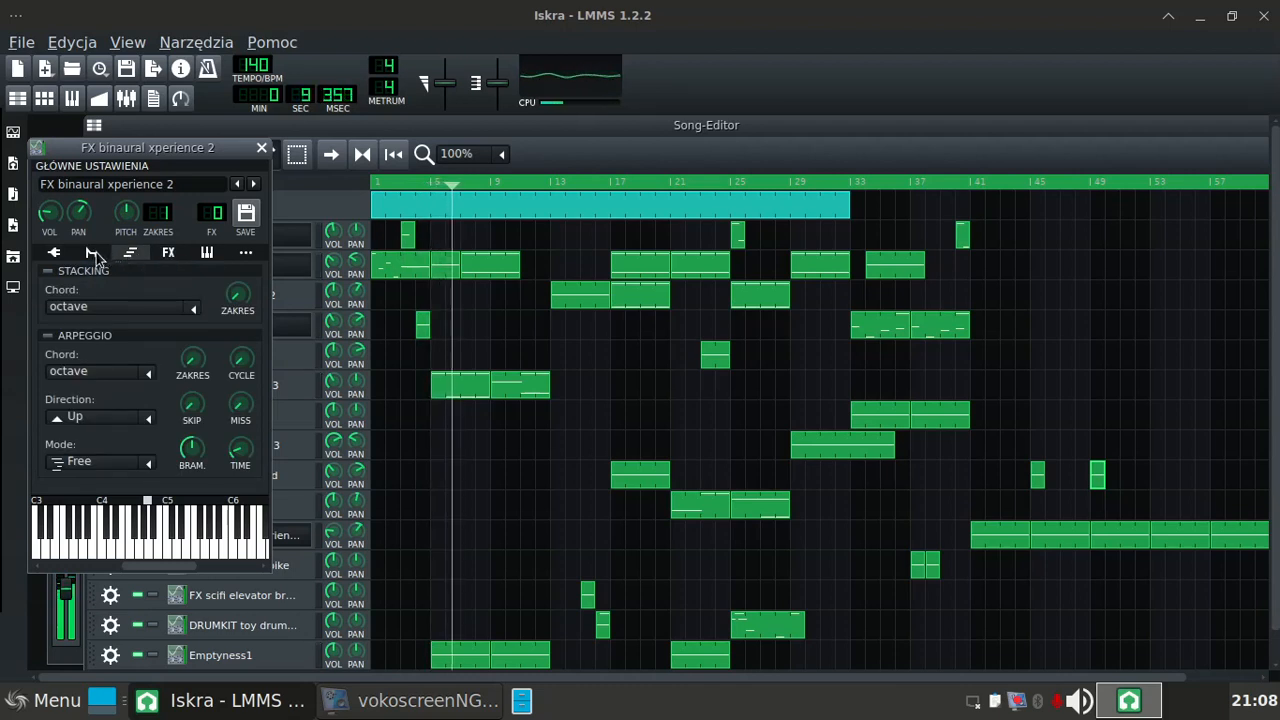
pyautogui.click(90, 254)
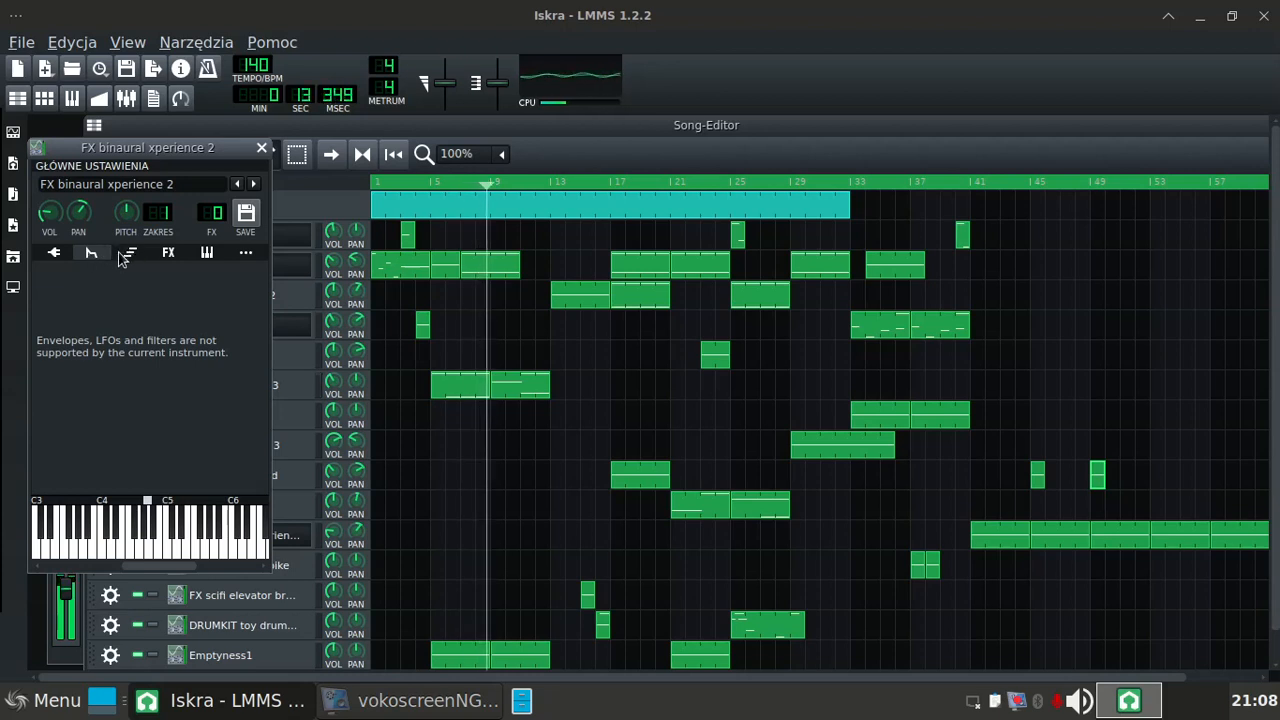
pyautogui.click(54, 253)
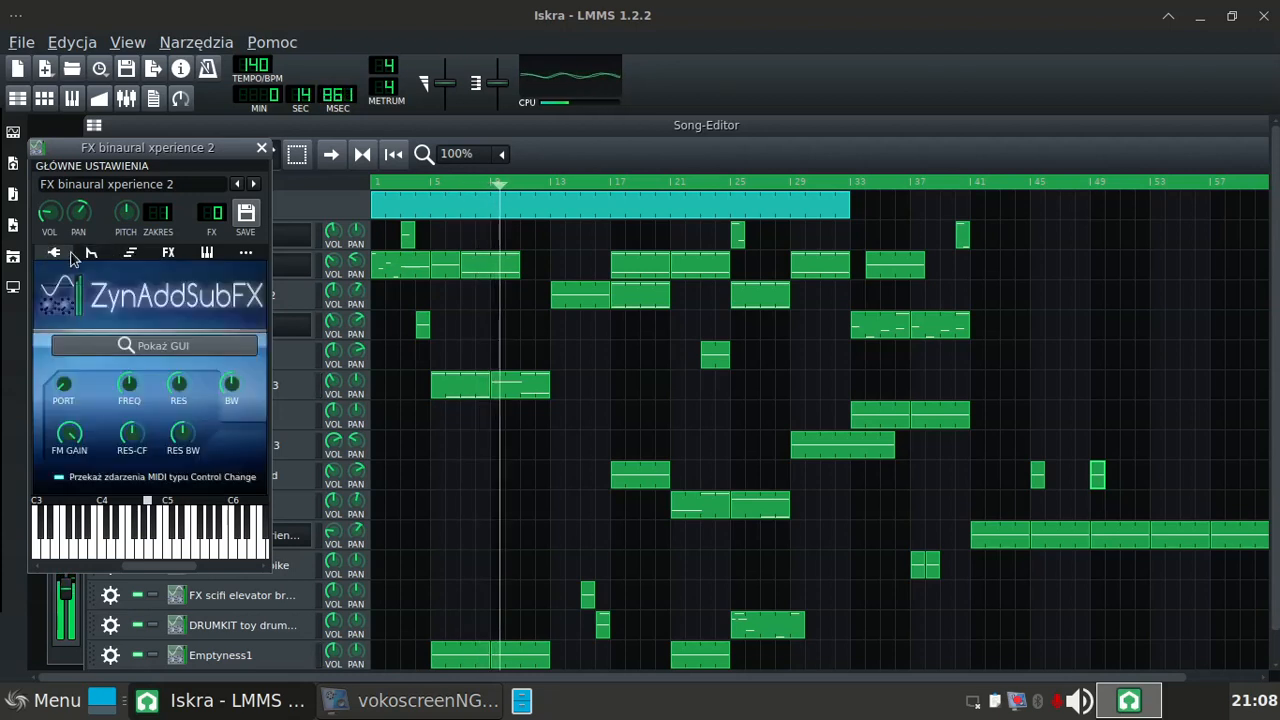
pyautogui.click(169, 253)
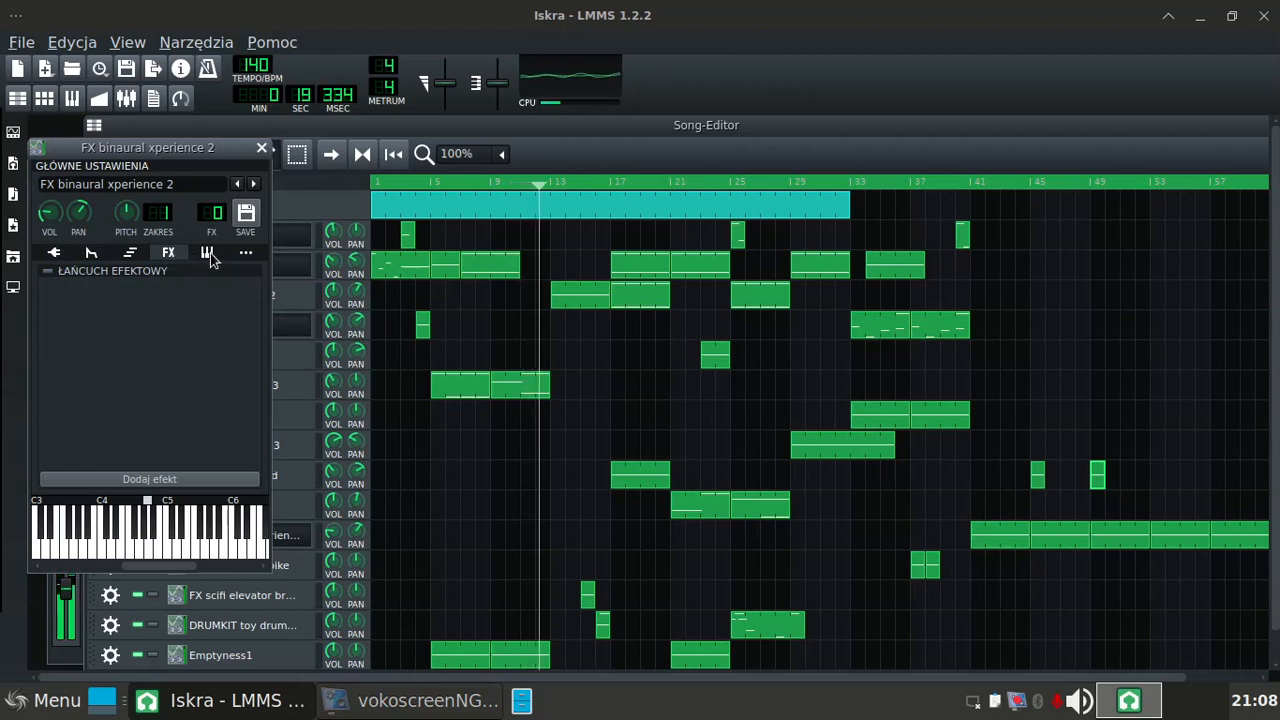
pyautogui.click(210, 258)
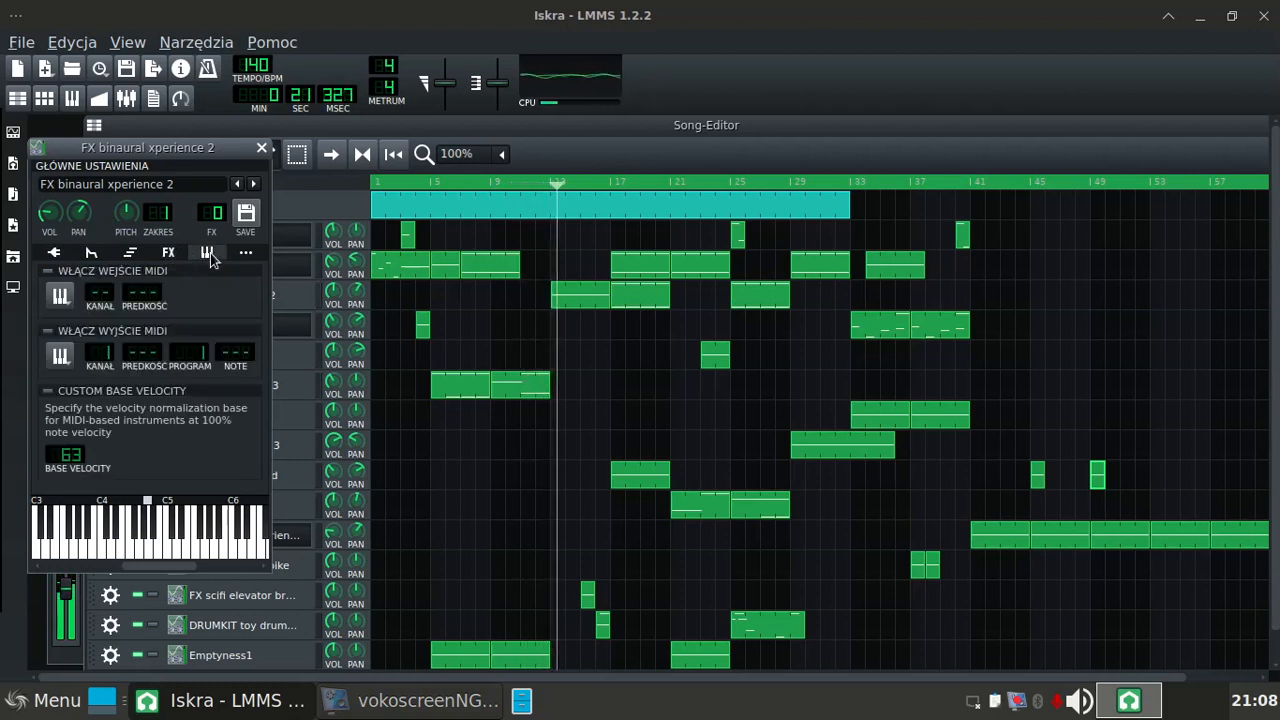
pyautogui.click(168, 254)
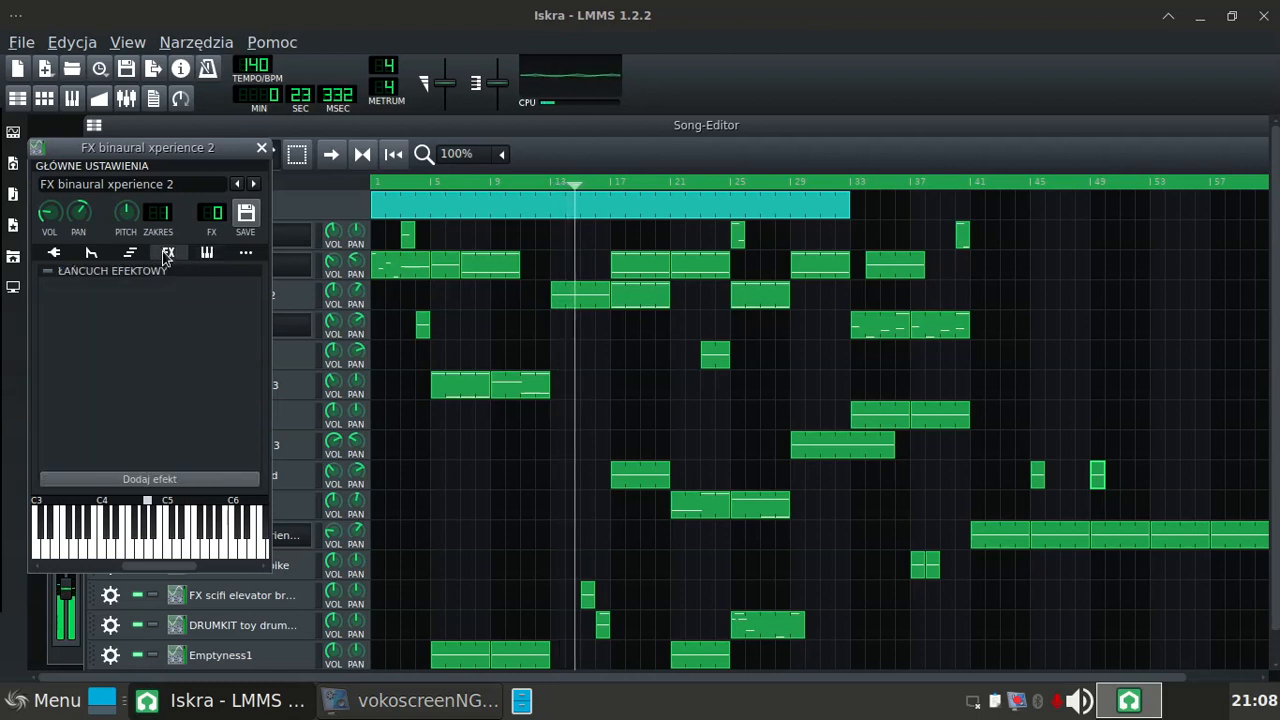
pyautogui.click(131, 254)
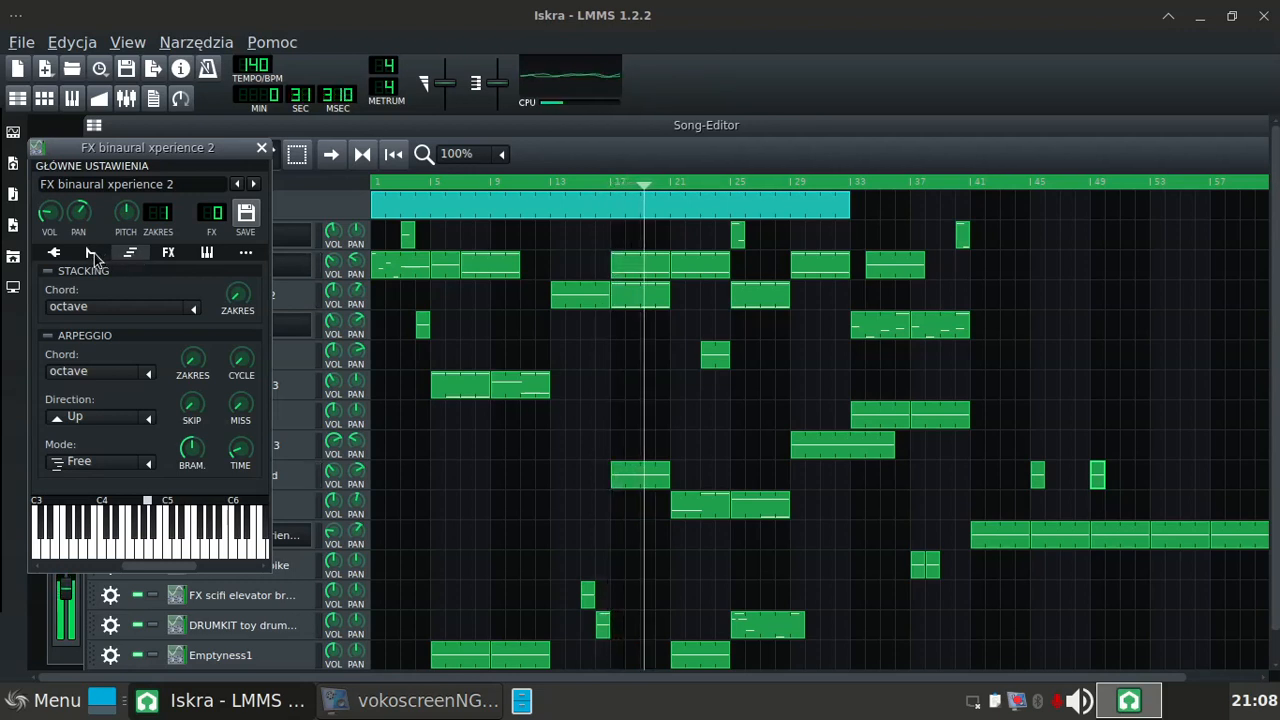
pyautogui.click(92, 253)
pyautogui.click(62, 251)
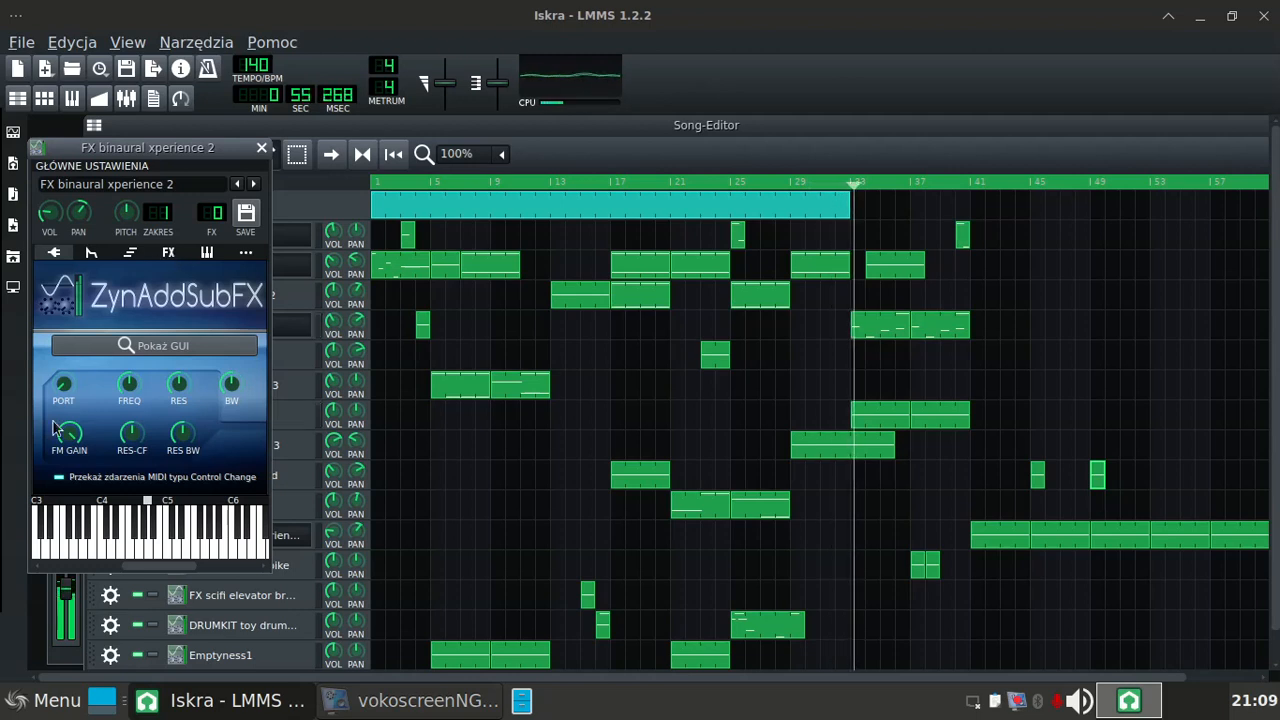
pyautogui.click(368, 702)
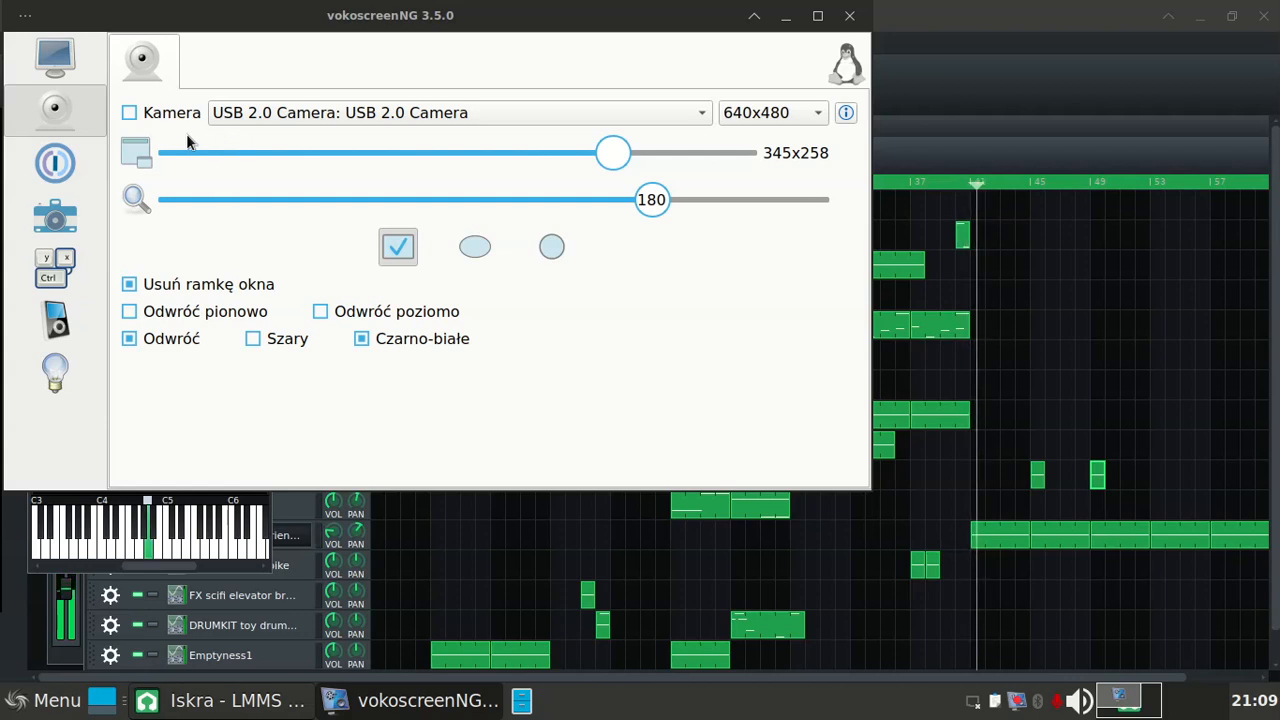
pyautogui.click(131, 112)
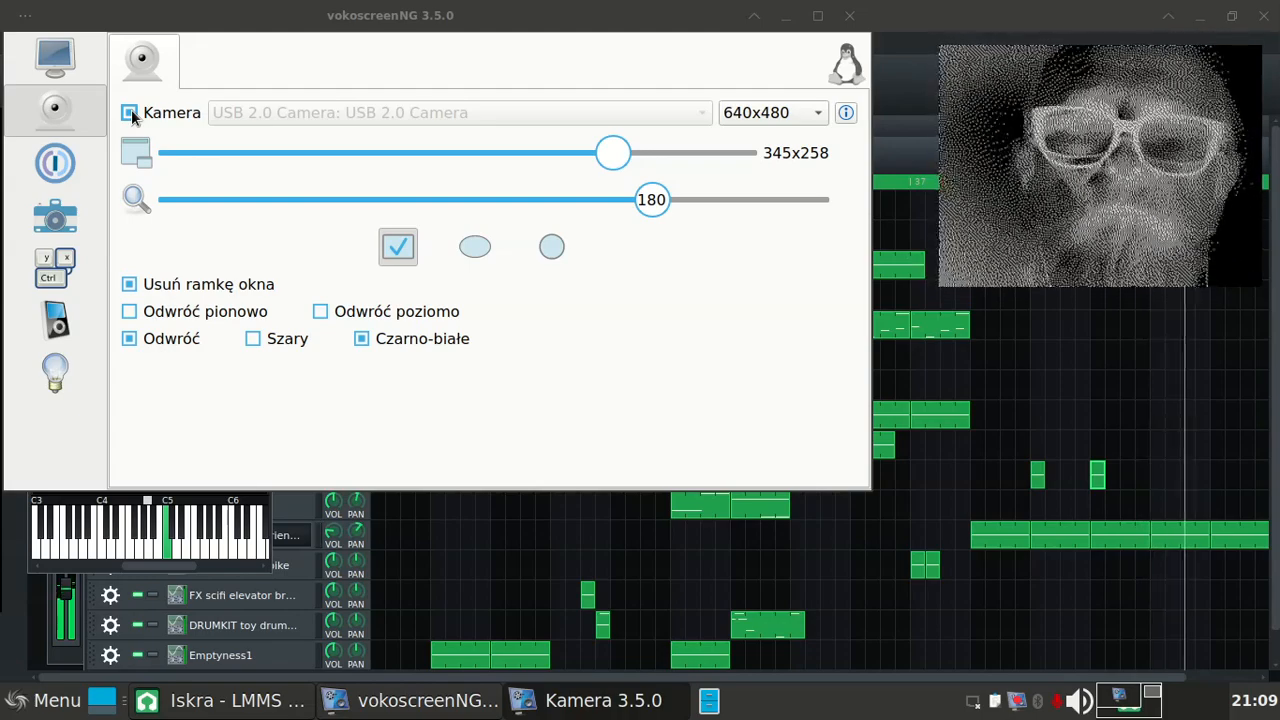
pyautogui.click(130, 113)
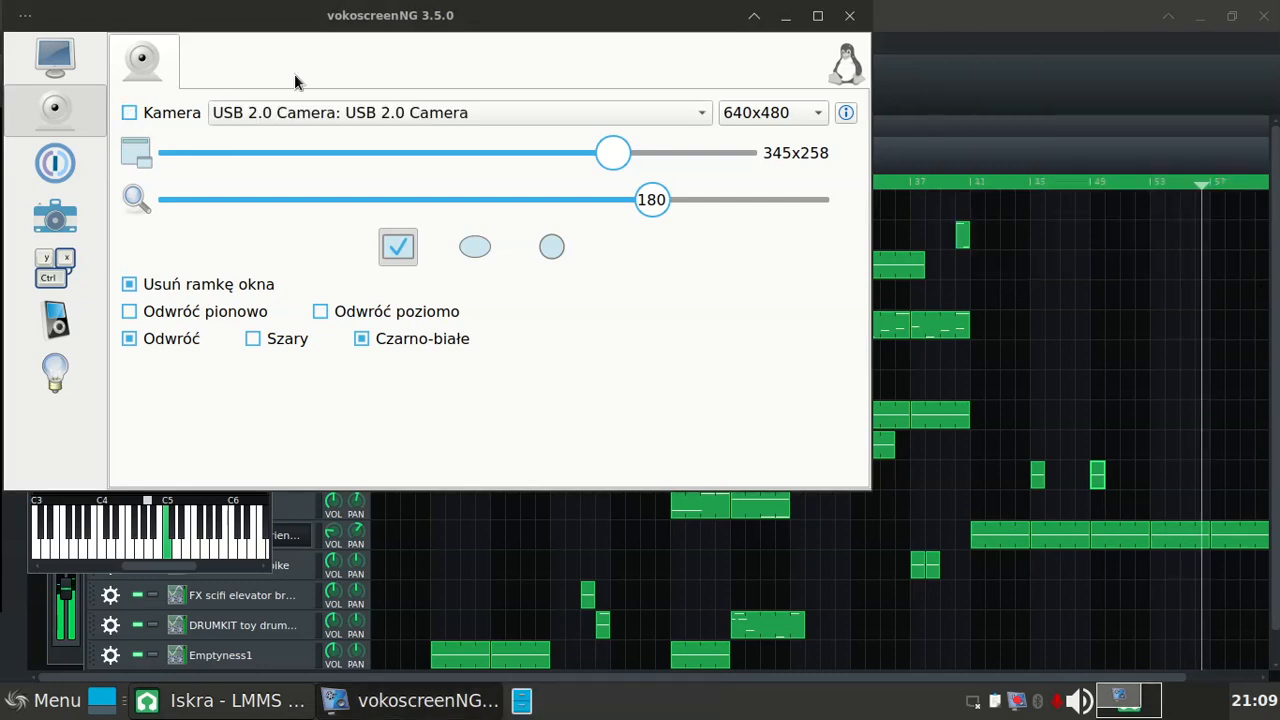
pyautogui.click(786, 16)
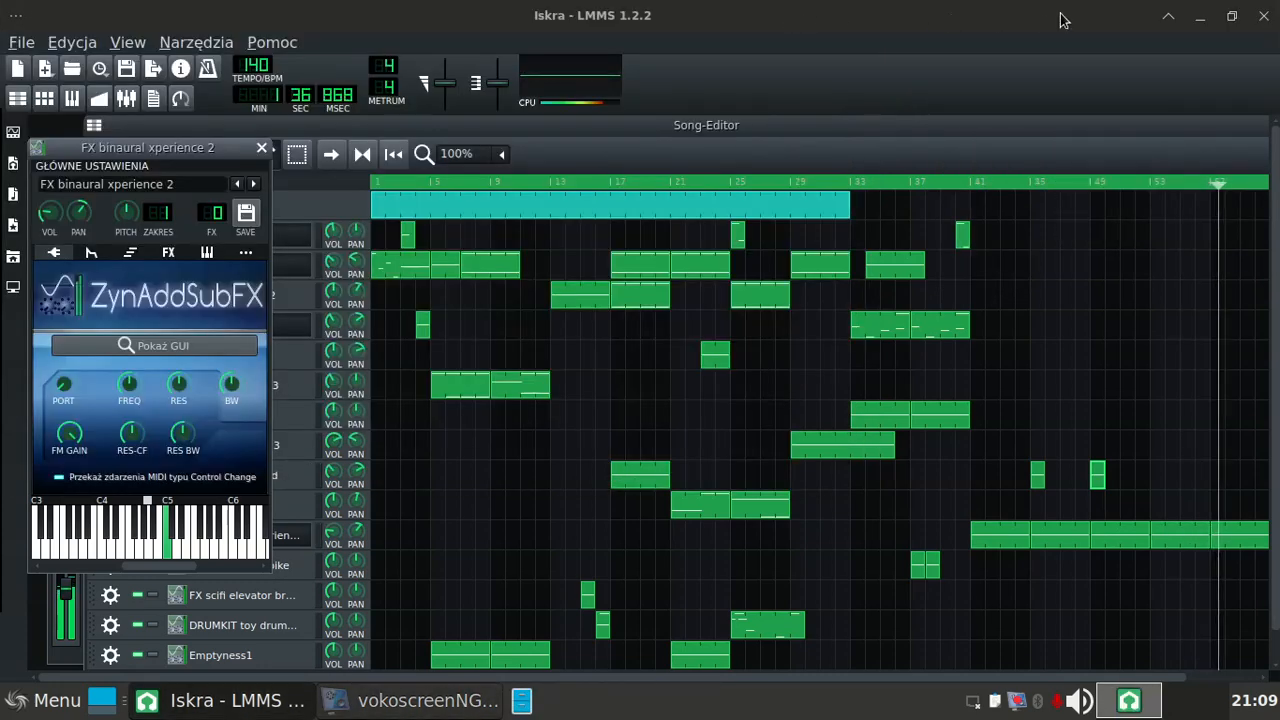
pyautogui.click(1198, 18)
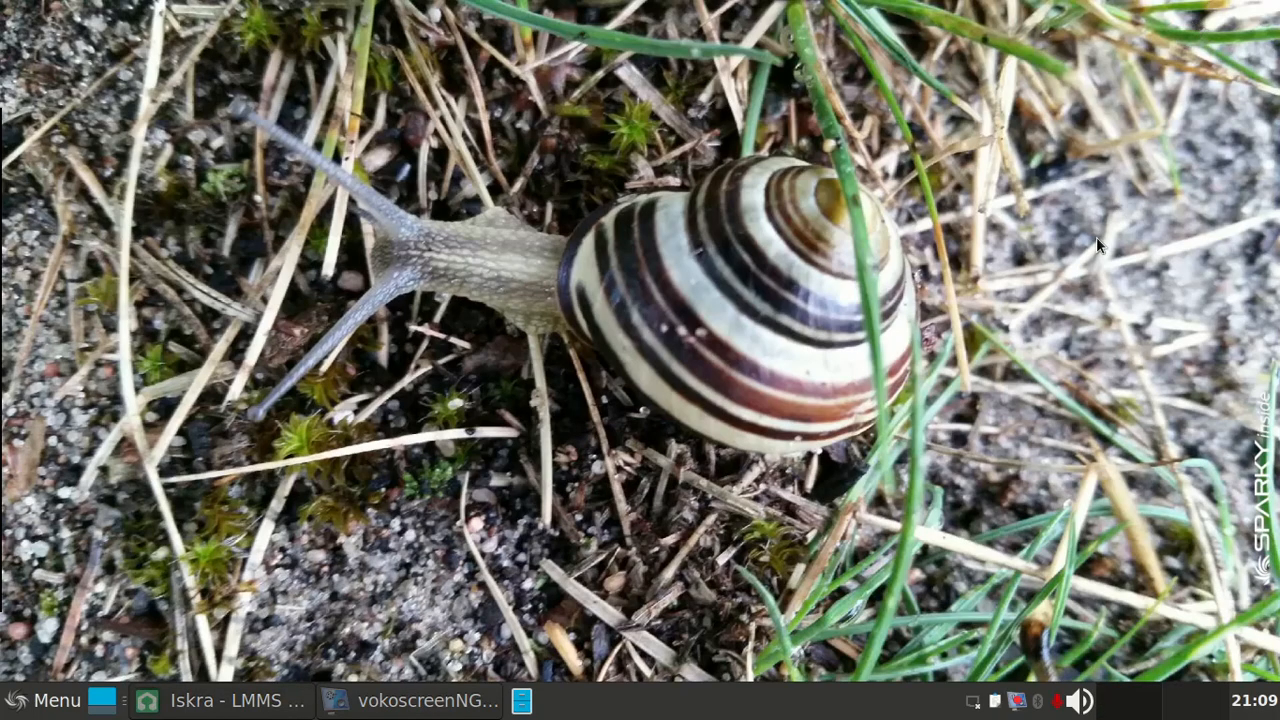
pyautogui.click(1016, 703)
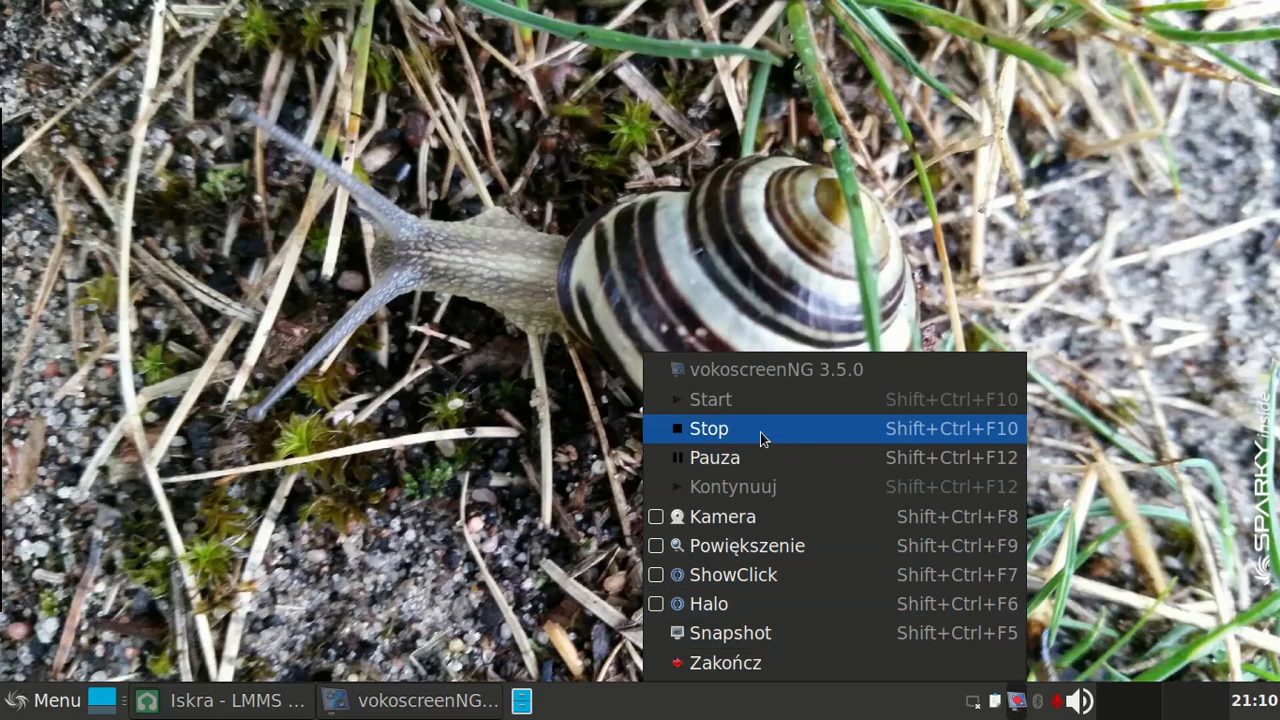
pyautogui.click(408, 708)
pyautogui.click(257, 712)
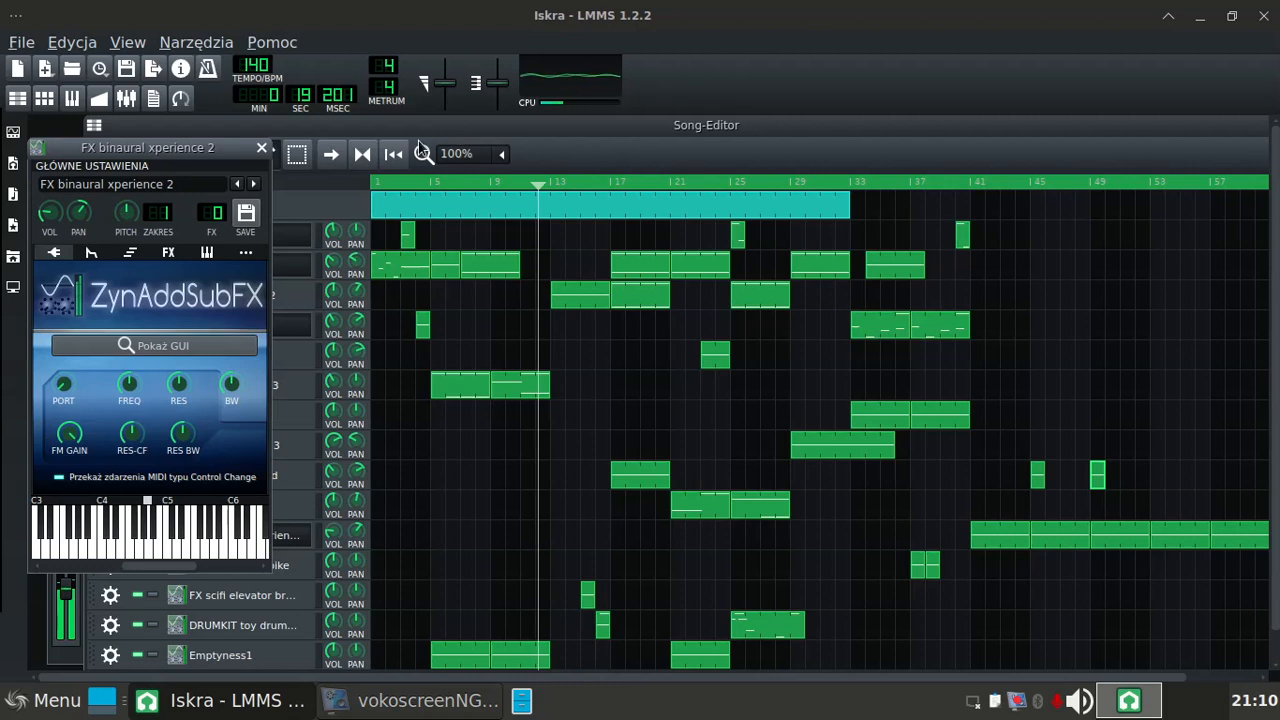
# Step: Move the FX binaural xperience 2 window aside and assign the ambient choirs track to FX channel 2
pyautogui.moveTo(176, 158); pyautogui.dragTo(997, 158)
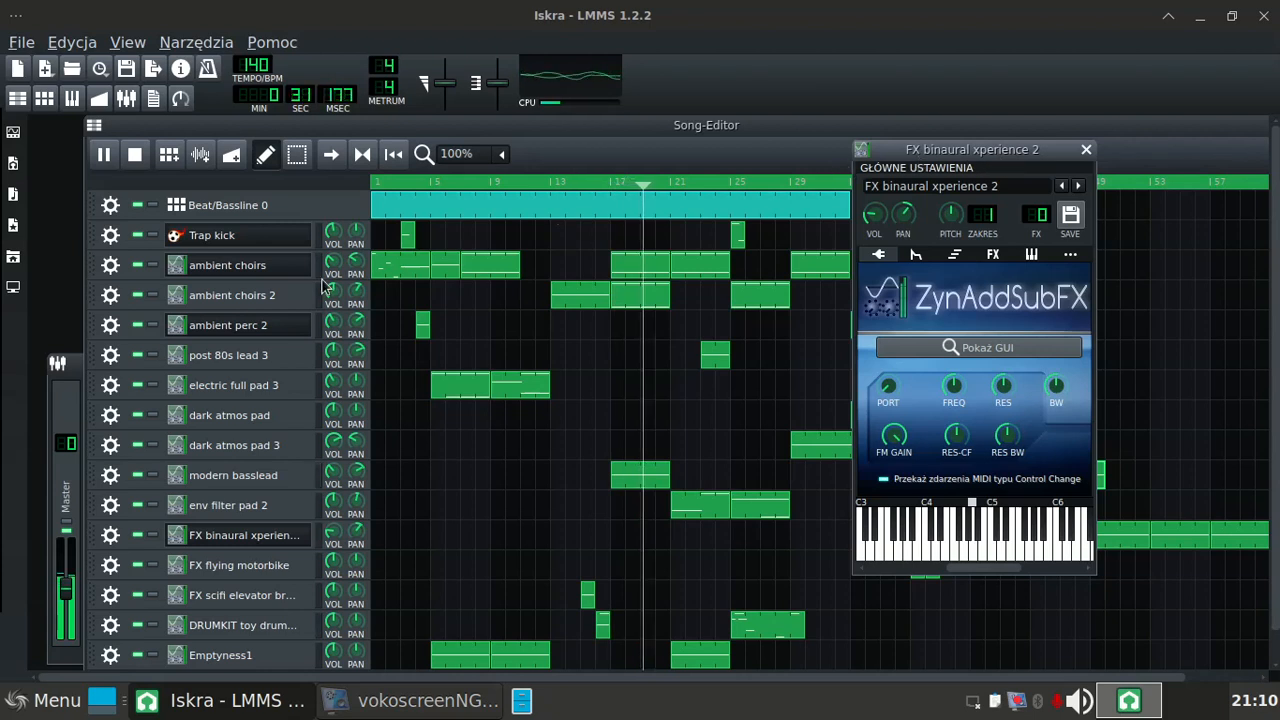
pyautogui.click(176, 268)
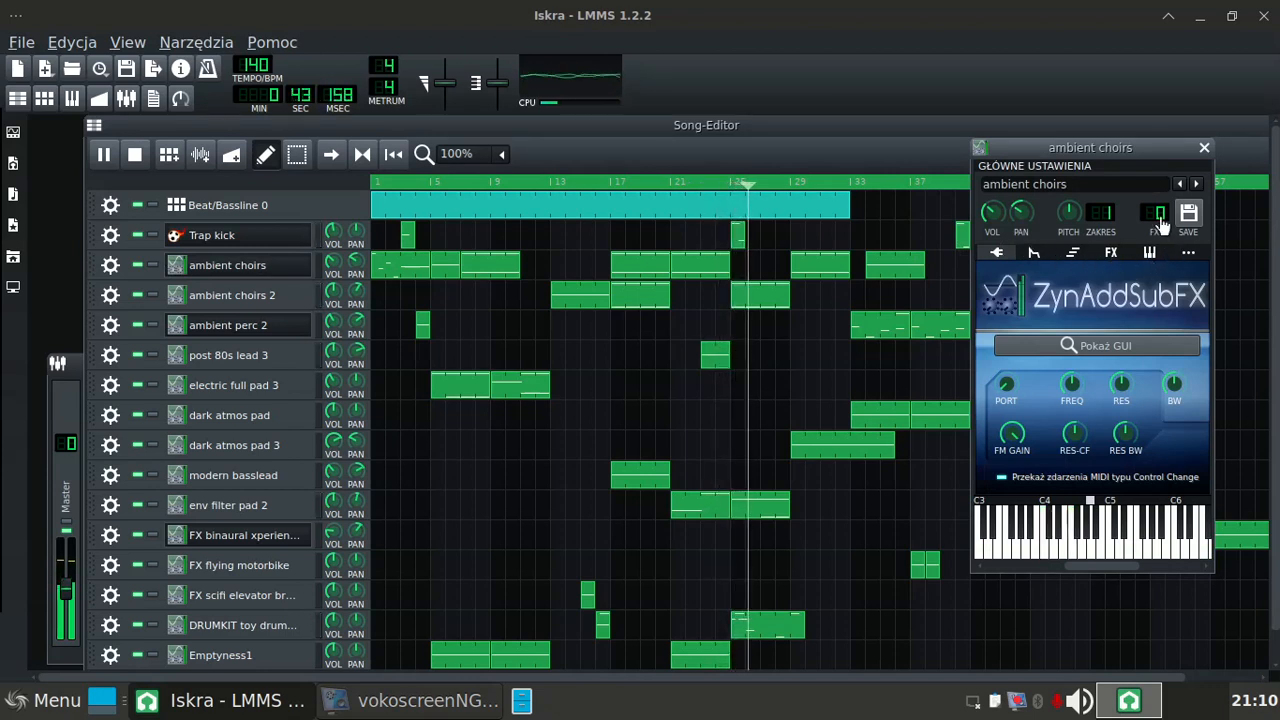
pyautogui.scroll(2, 1158, 214)
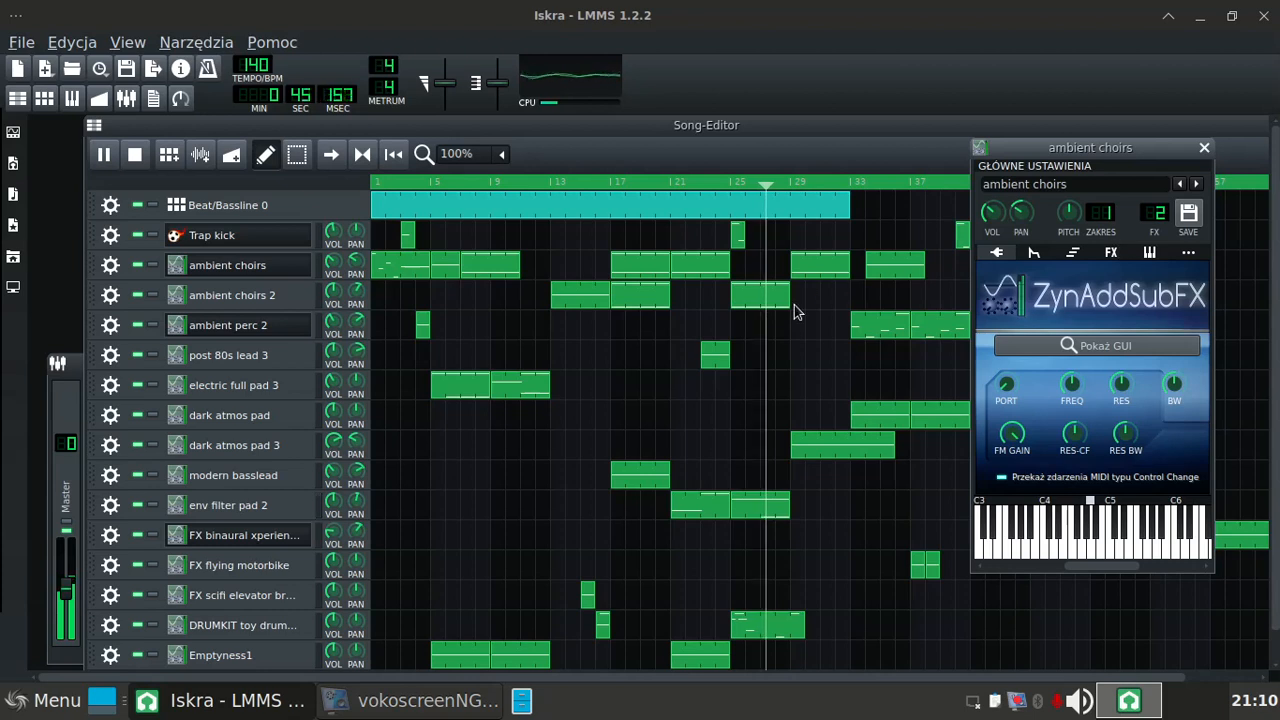
# Step: Assign the ambient choirs 2 track to FX channel 3 and the post 80s lead 3 track to FX channel 4
pyautogui.click(178, 297)
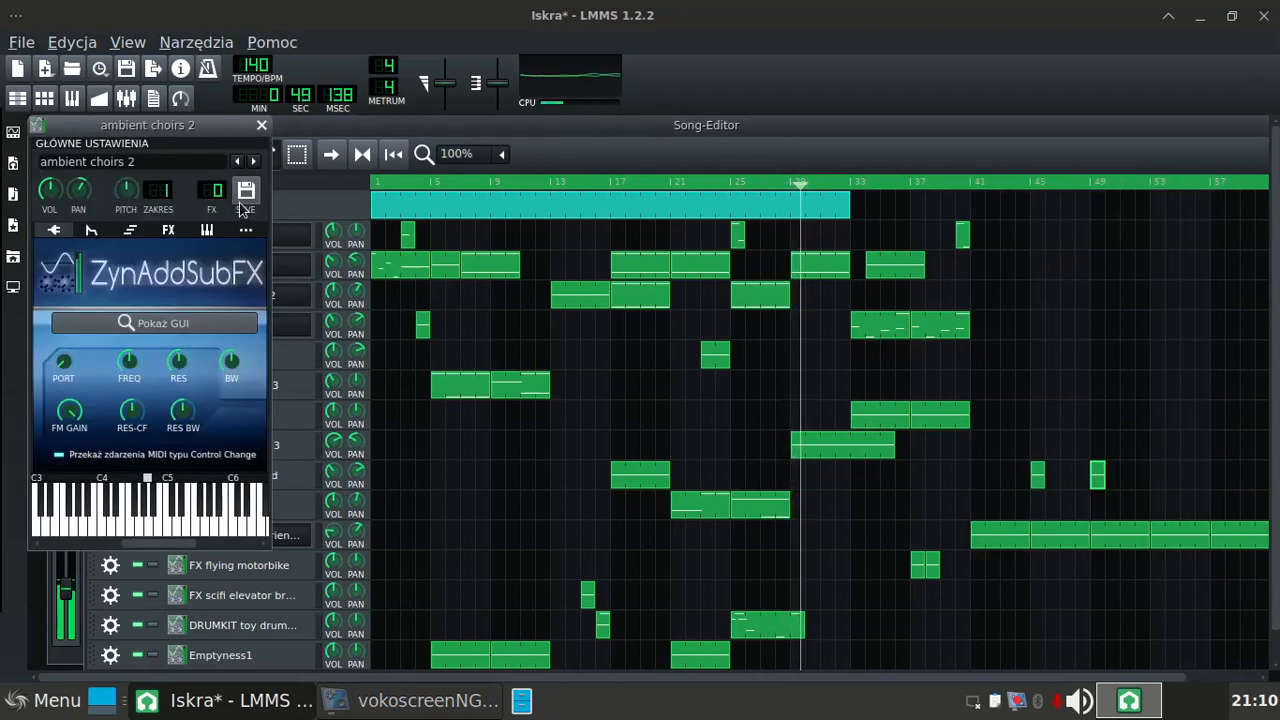
pyautogui.scroll(1, 221, 201)
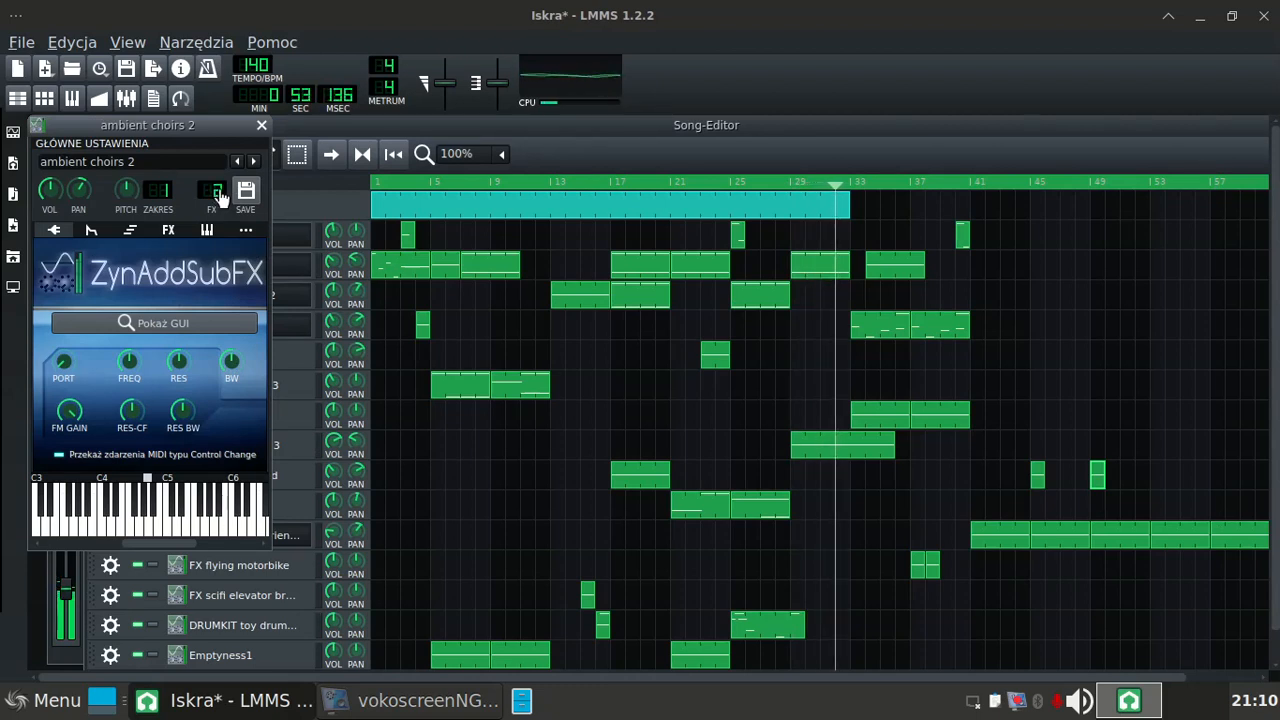
pyautogui.moveTo(226, 141); pyautogui.dragTo(614, 158)
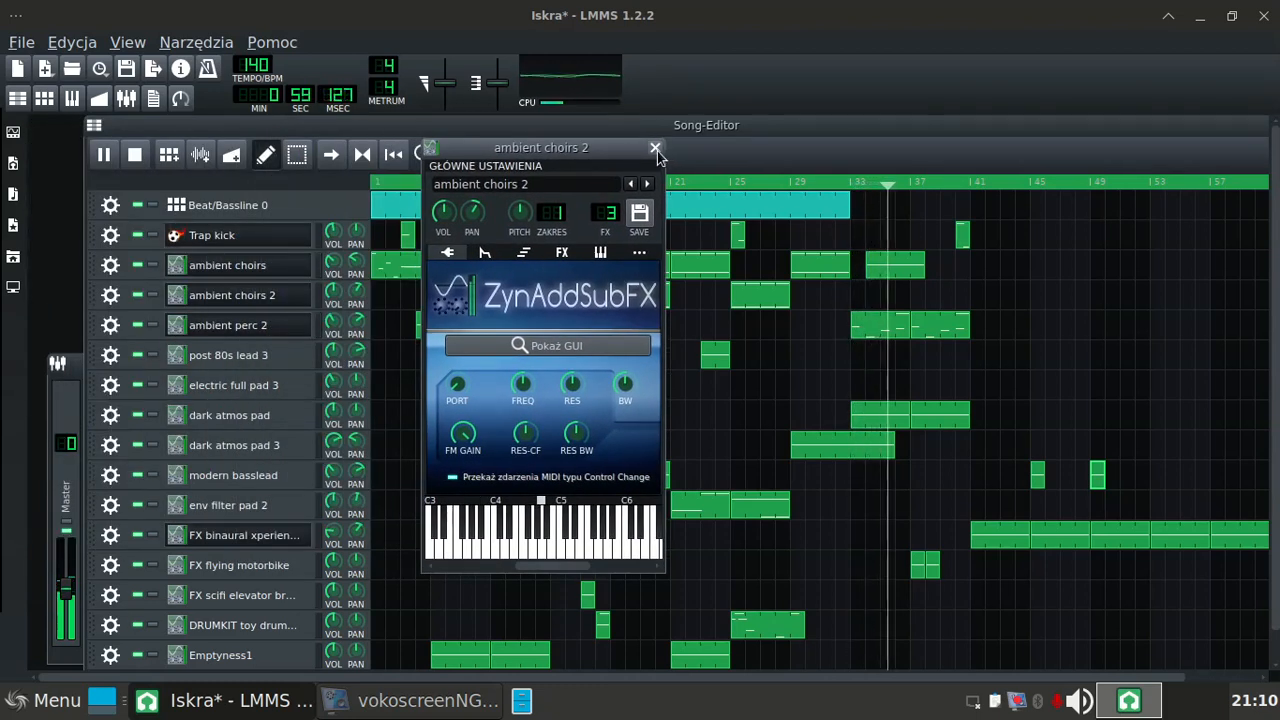
pyautogui.click(656, 148)
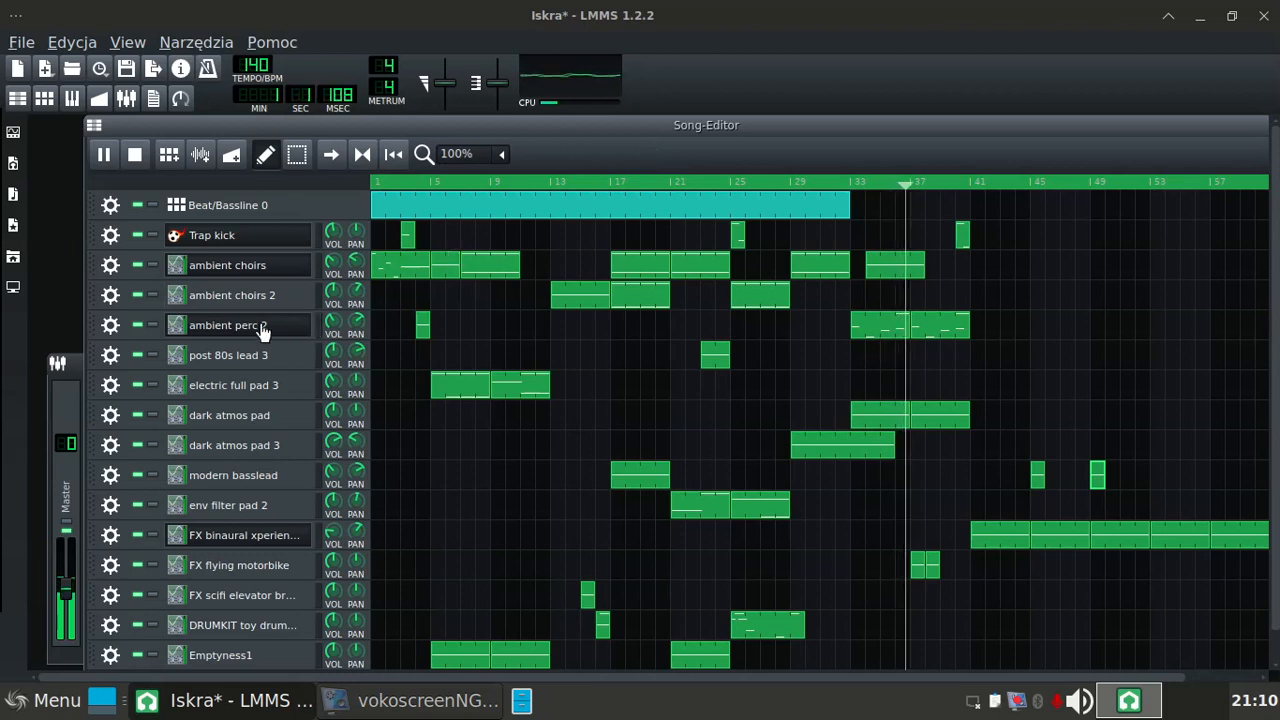
pyautogui.click(175, 357)
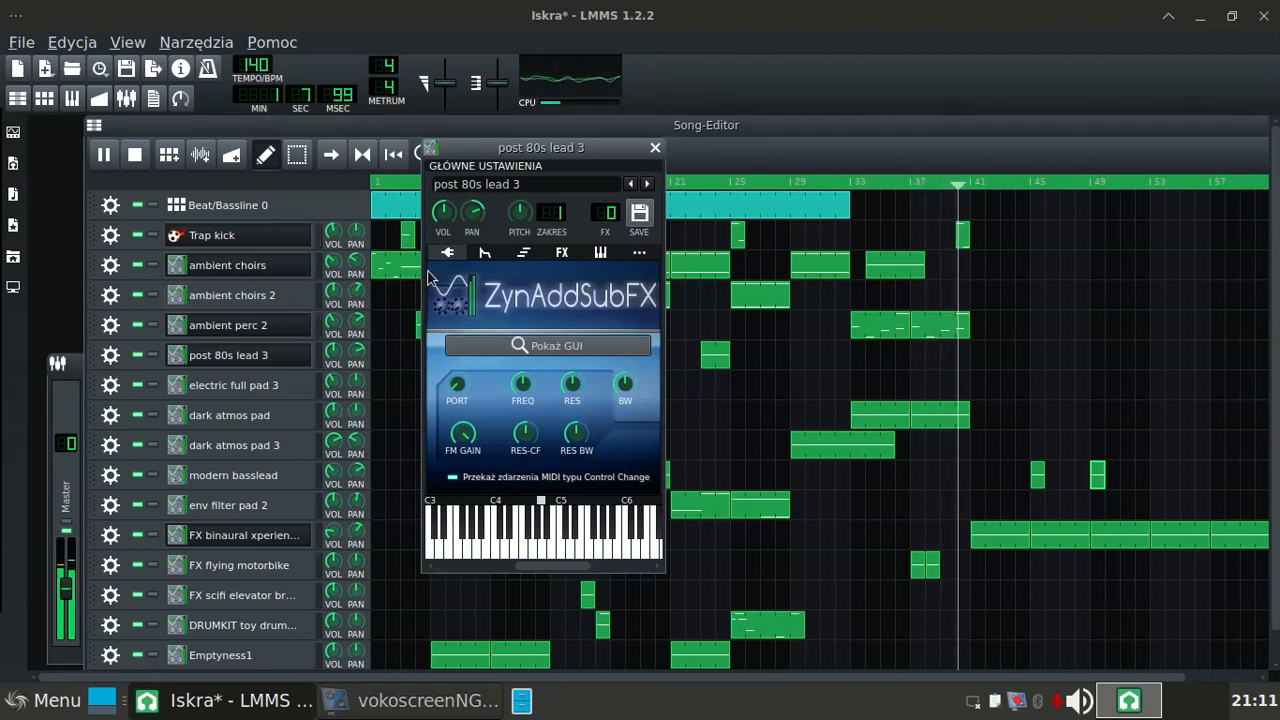
pyautogui.scroll(4, 612, 214)
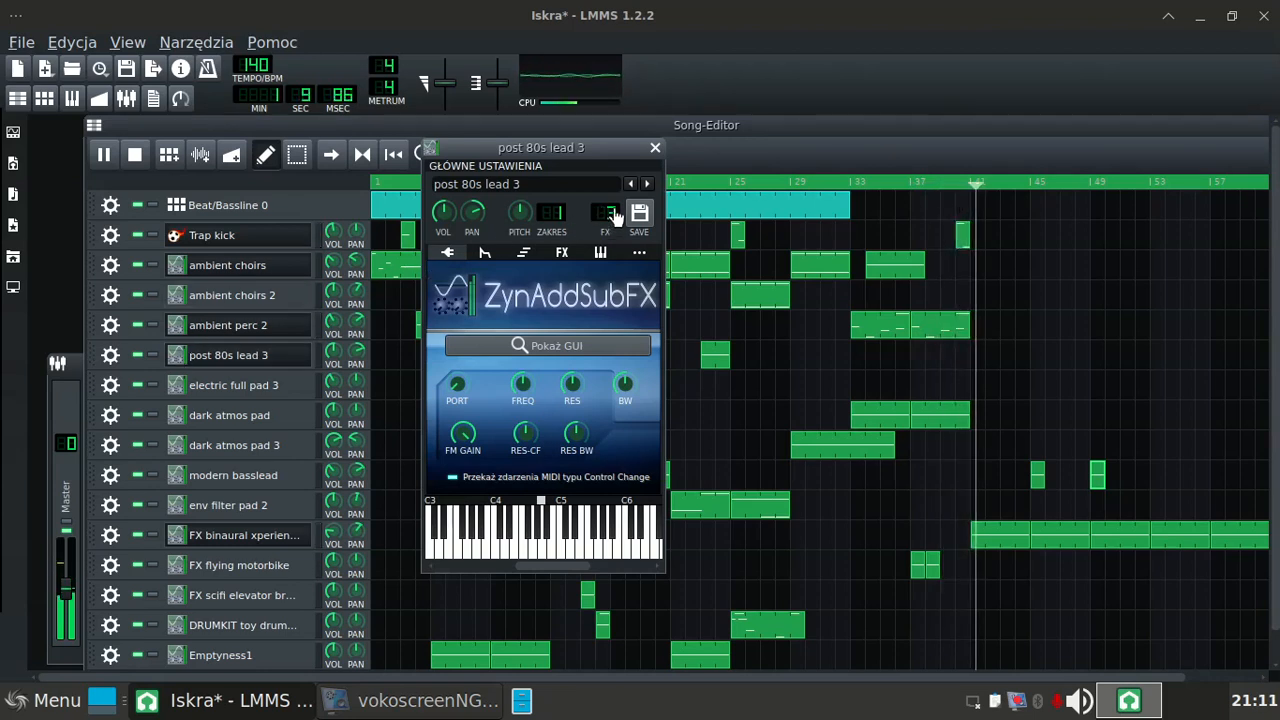
pyautogui.click(655, 148)
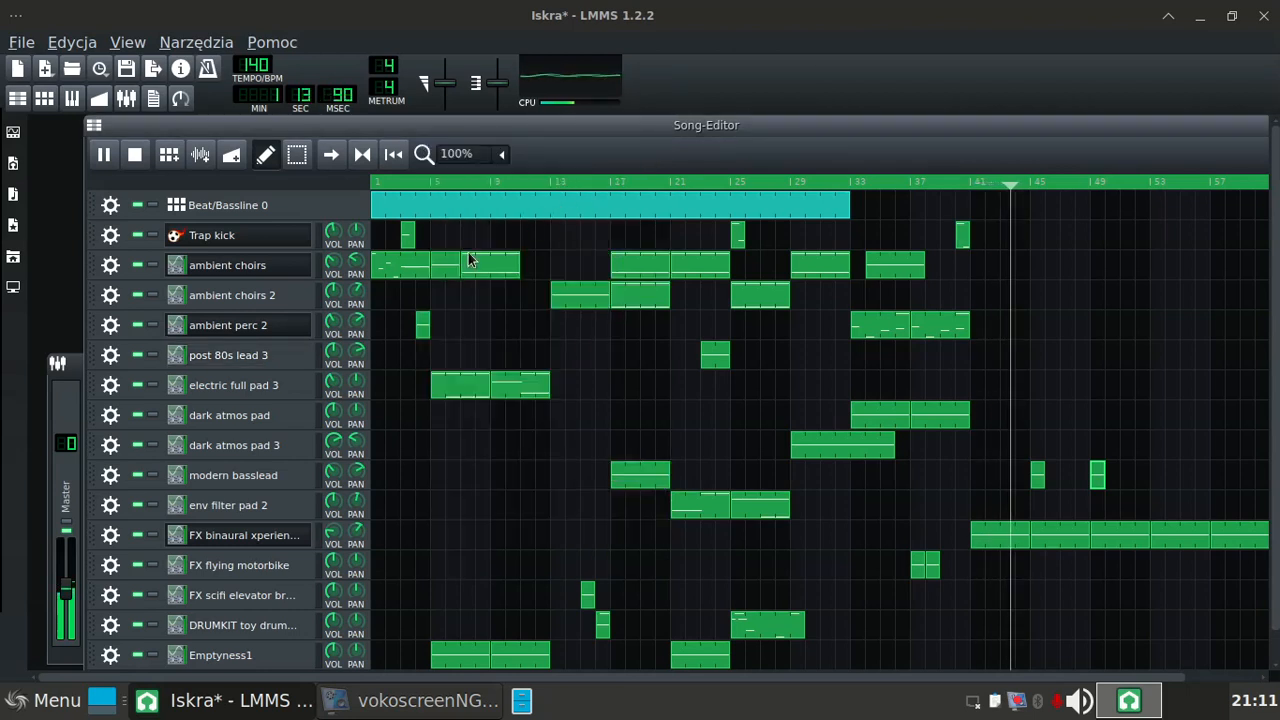
# Step: Assign the electric full pad 3 track to FX channel 5 and recheck its setting
pyautogui.click(178, 386)
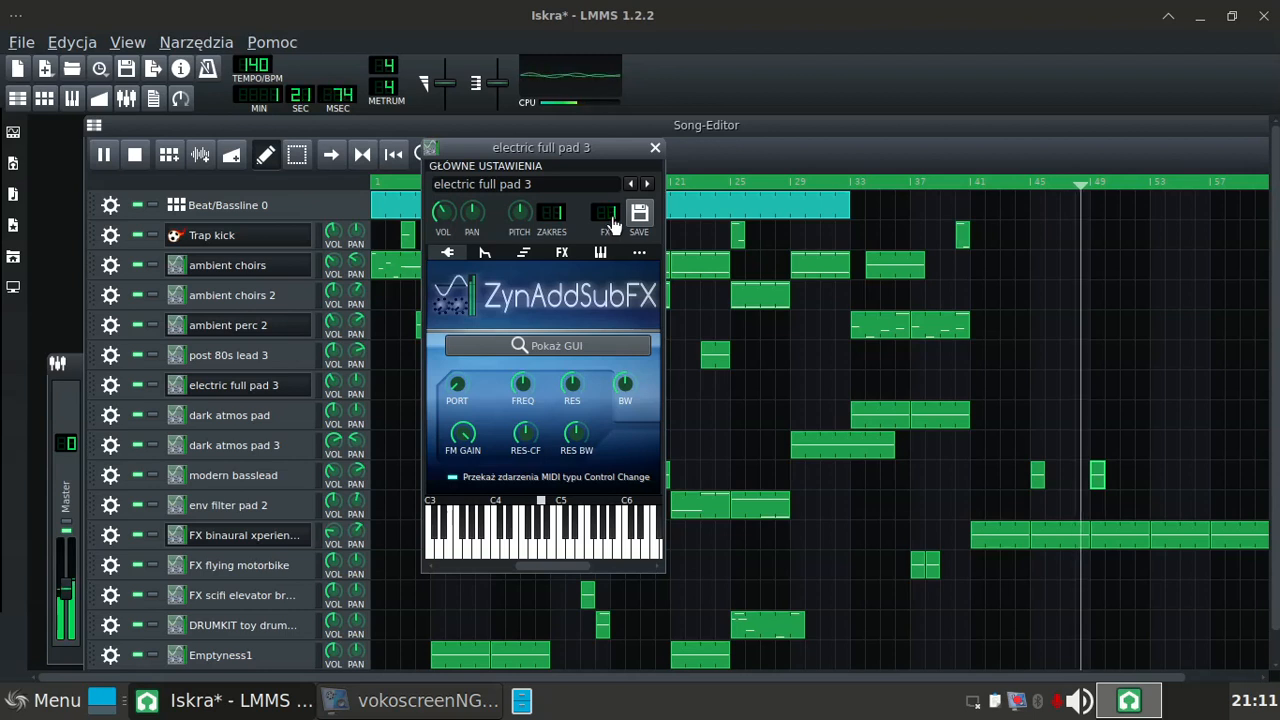
pyautogui.scroll(1, 614, 218)
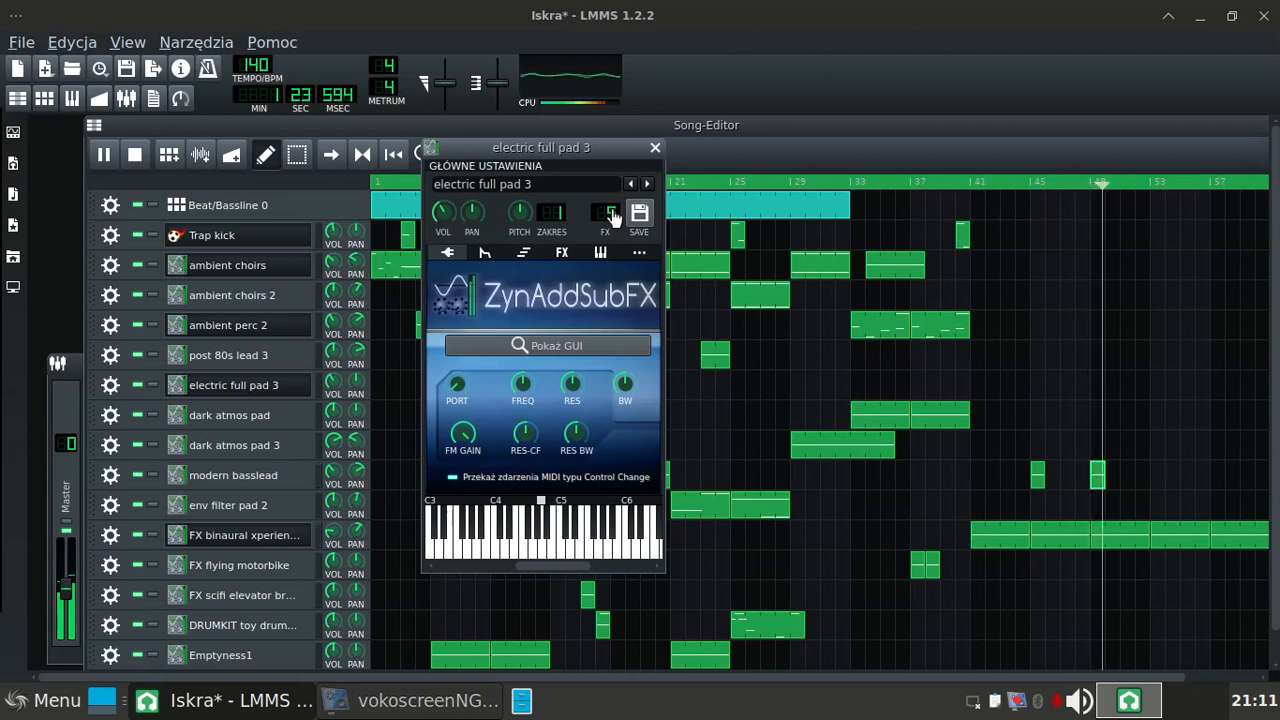
pyautogui.click(654, 148)
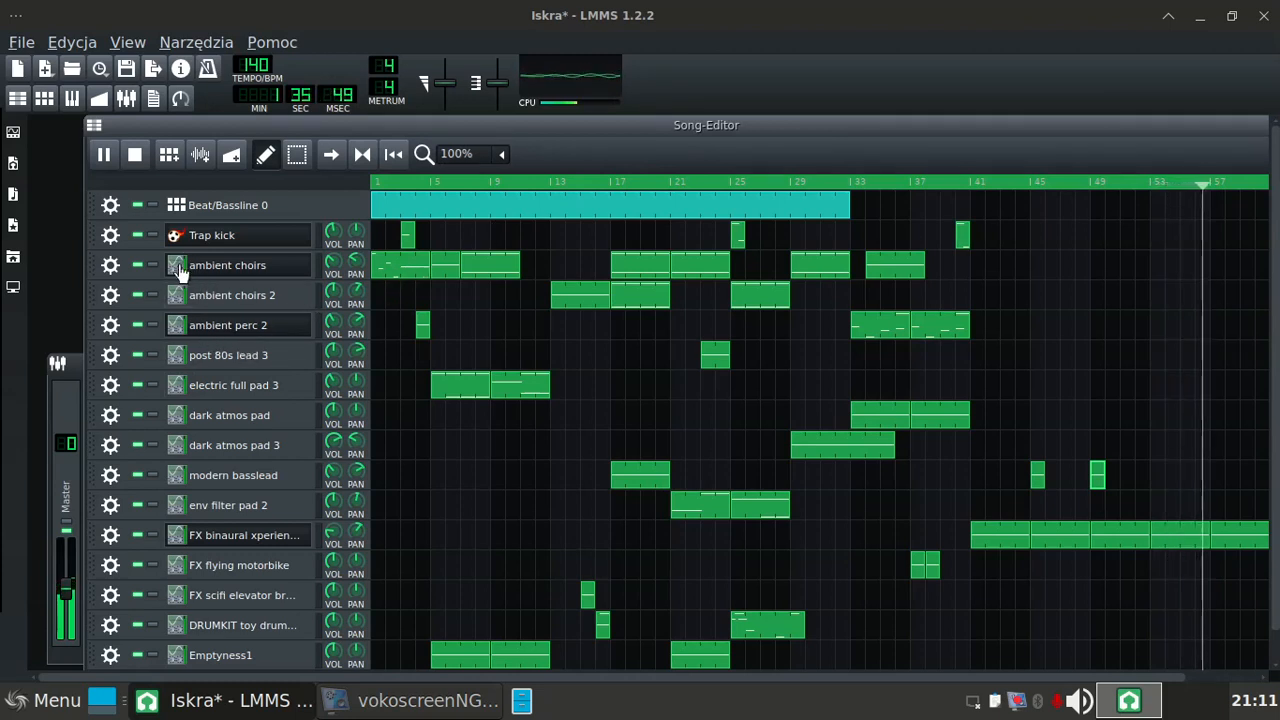
pyautogui.click(178, 385)
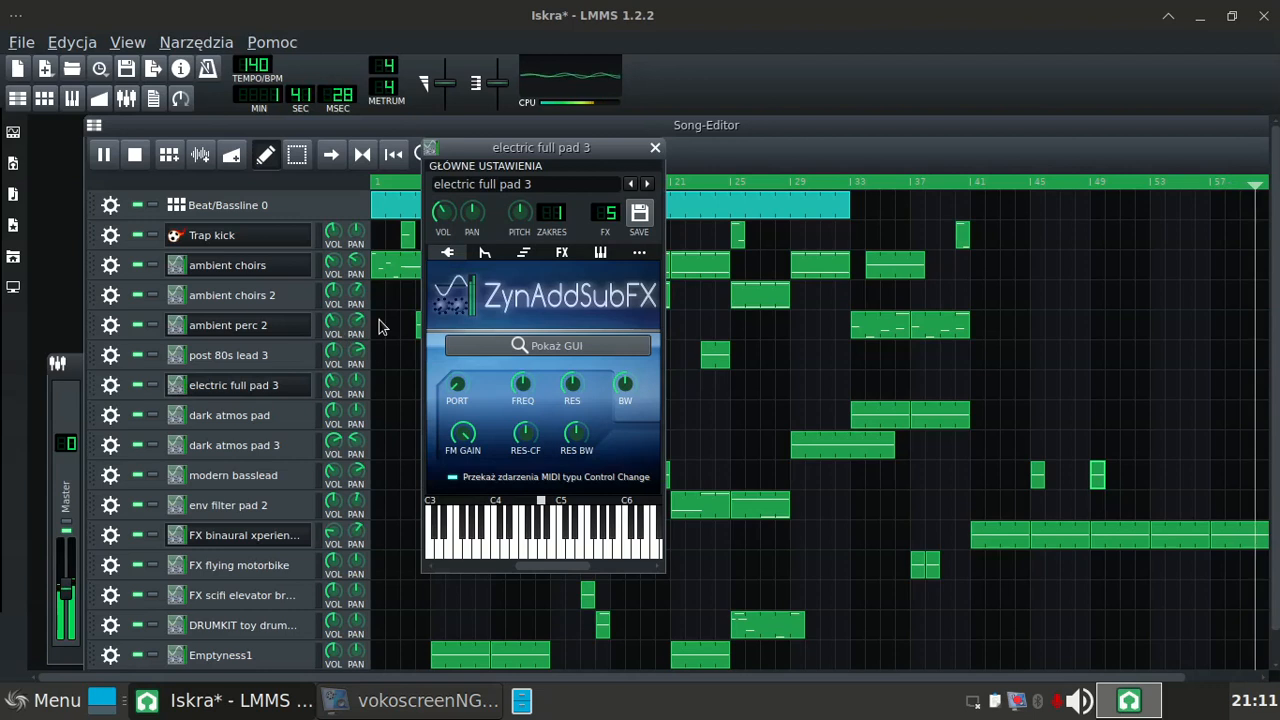
pyautogui.click(655, 149)
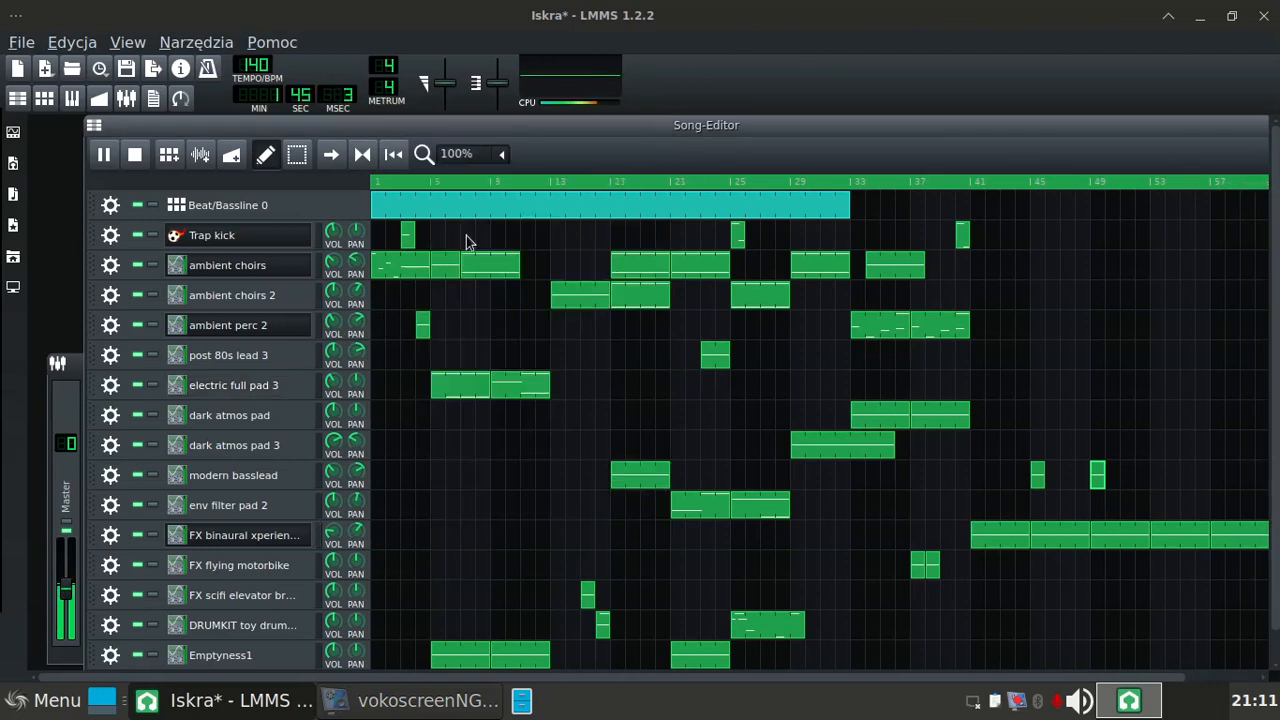
# Step: Assign the dark atmos pad track to FX channel 6 and the dark atmos pad 3 track to FX channel 7
pyautogui.click(175, 418)
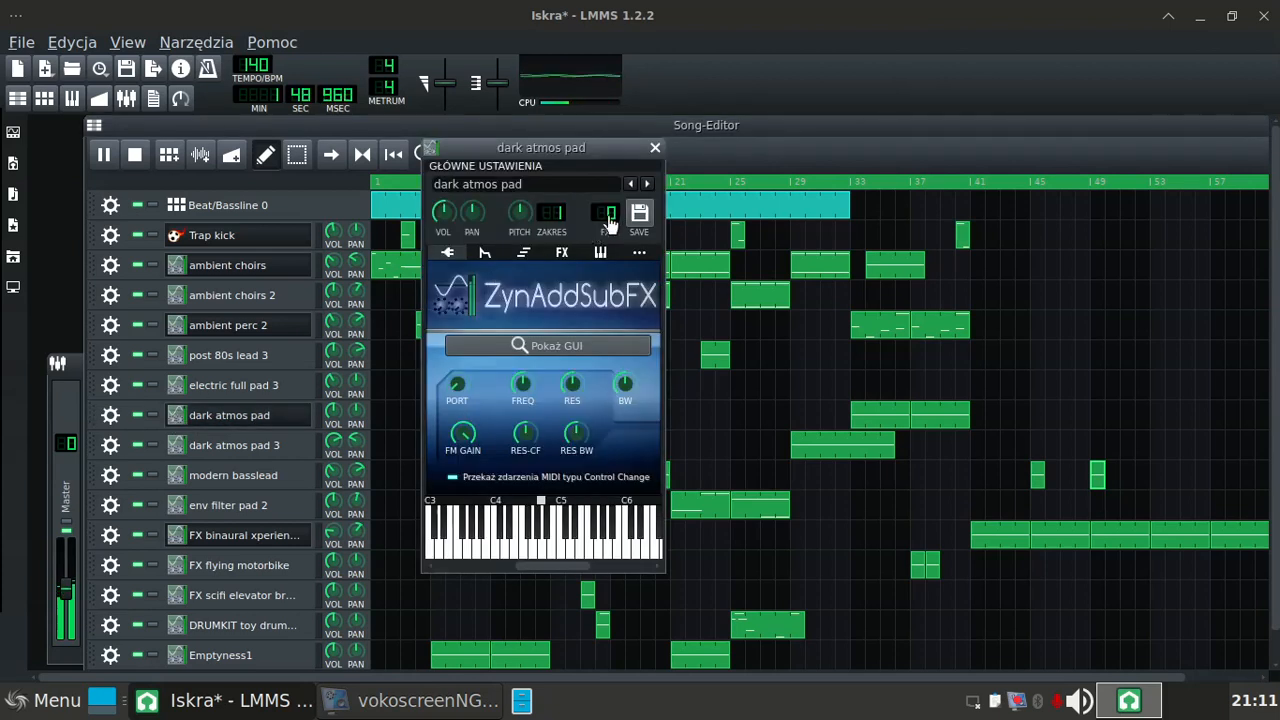
pyautogui.moveTo(609, 211); pyautogui.dragTo(620, 175)
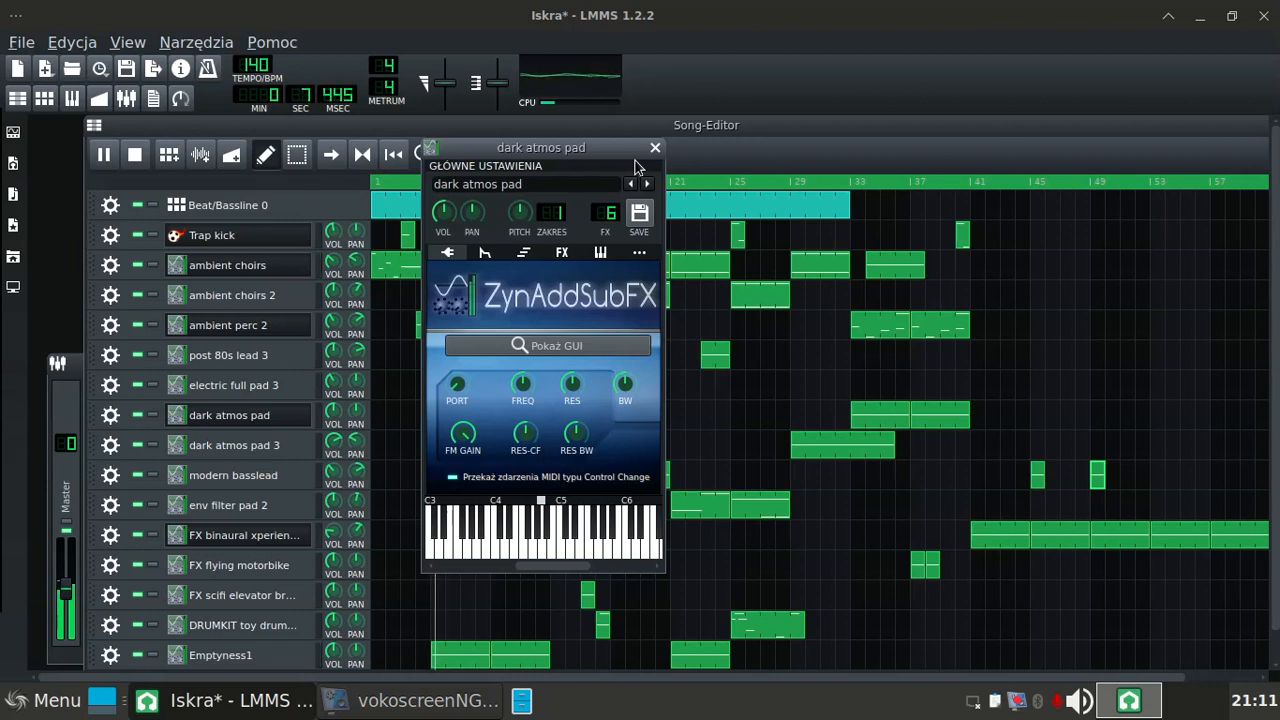
pyautogui.moveTo(598, 155); pyautogui.dragTo(1077, 155)
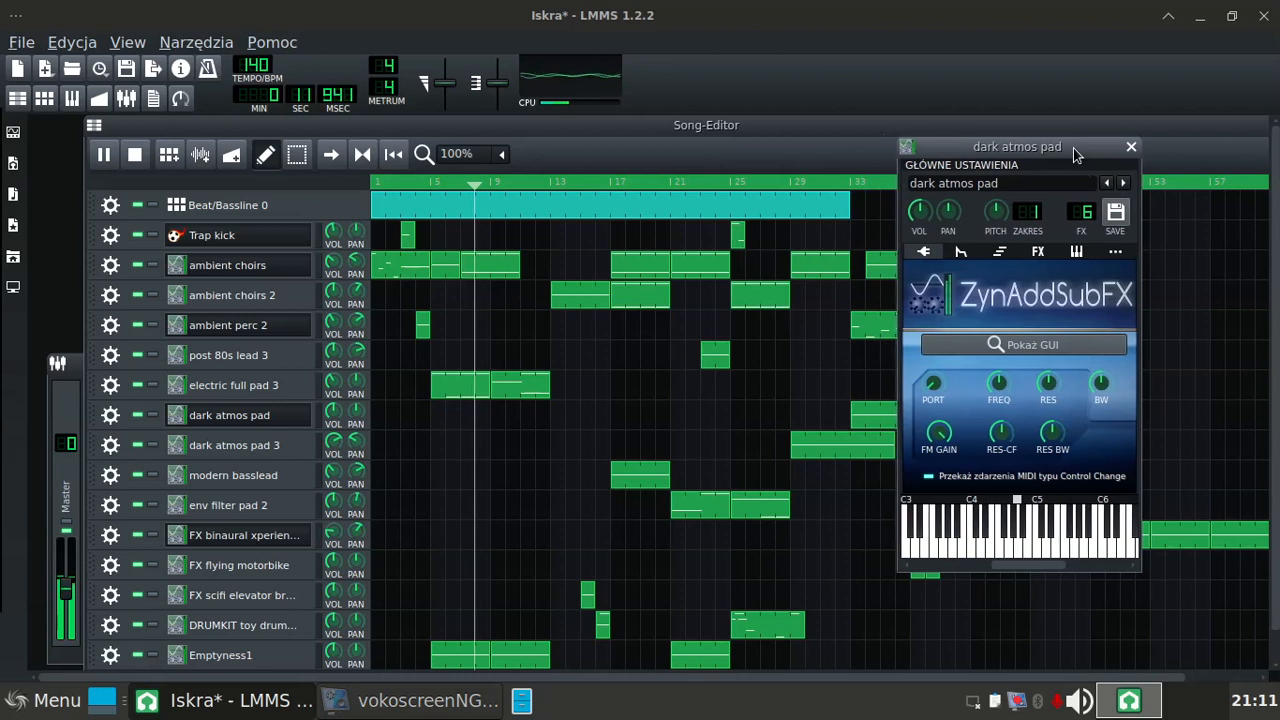
pyautogui.click(1130, 150)
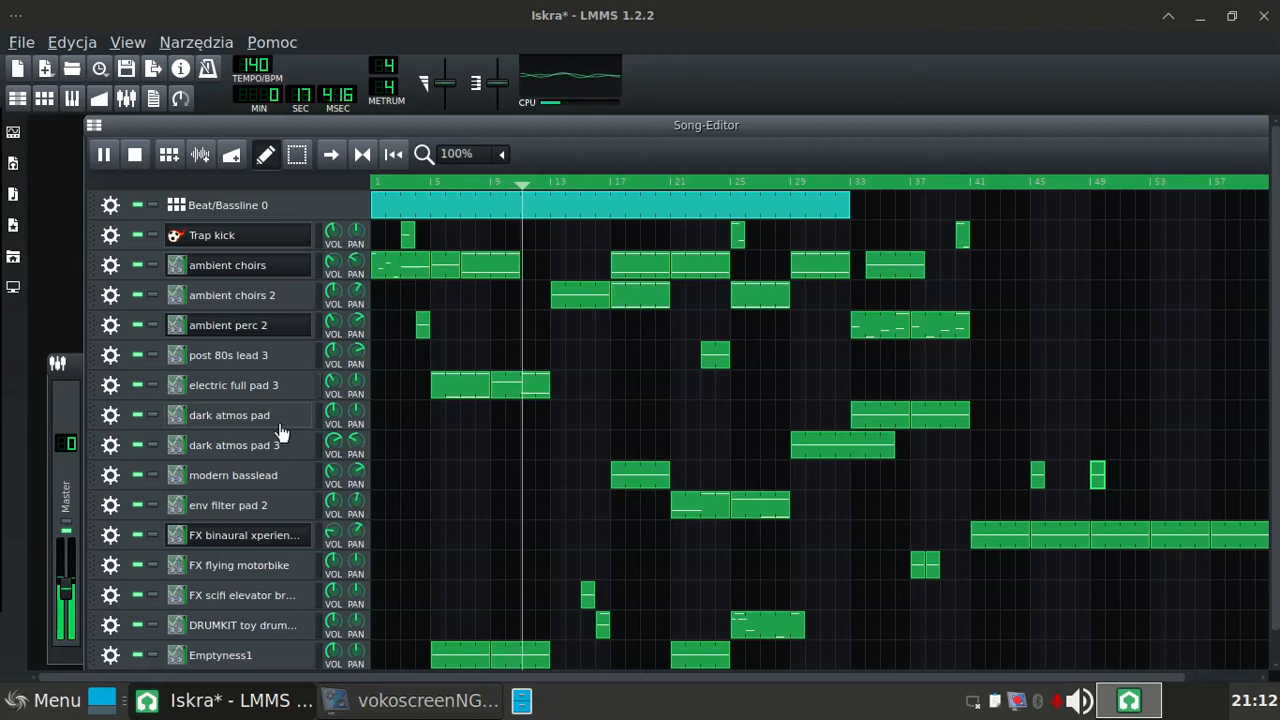
pyautogui.click(195, 447)
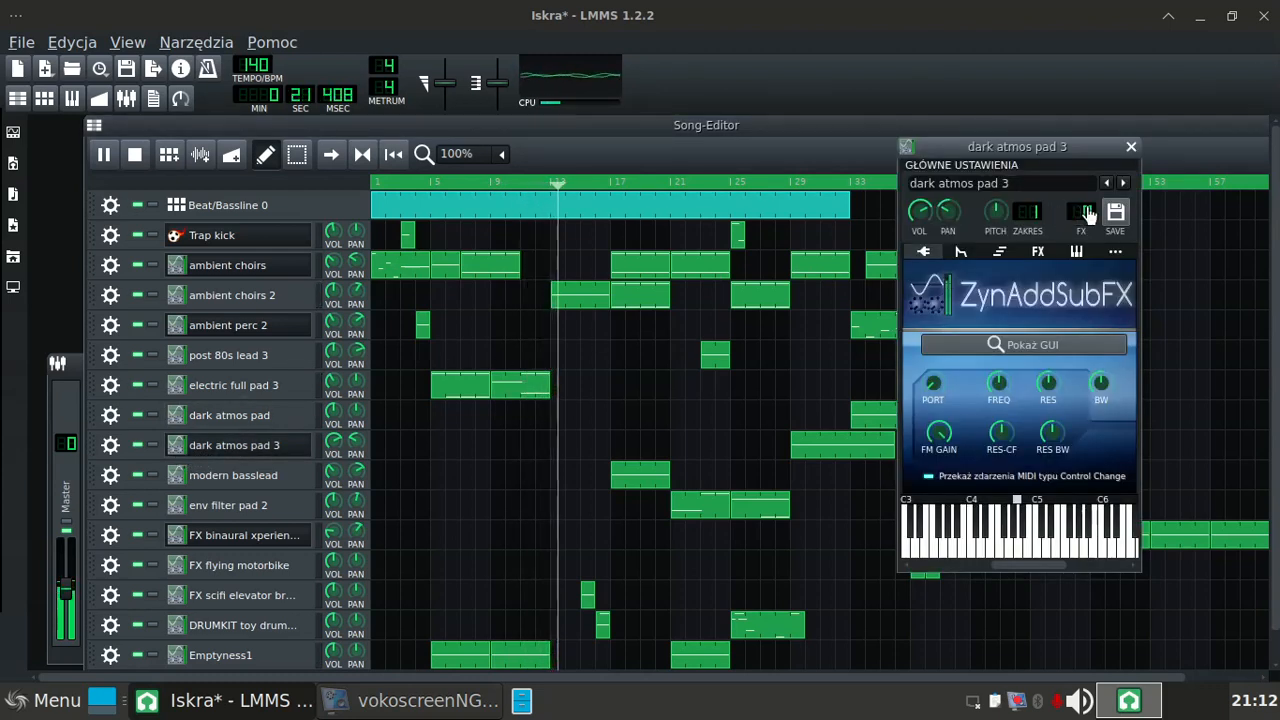
pyautogui.moveTo(1086, 216); pyautogui.dragTo(1087, 107)
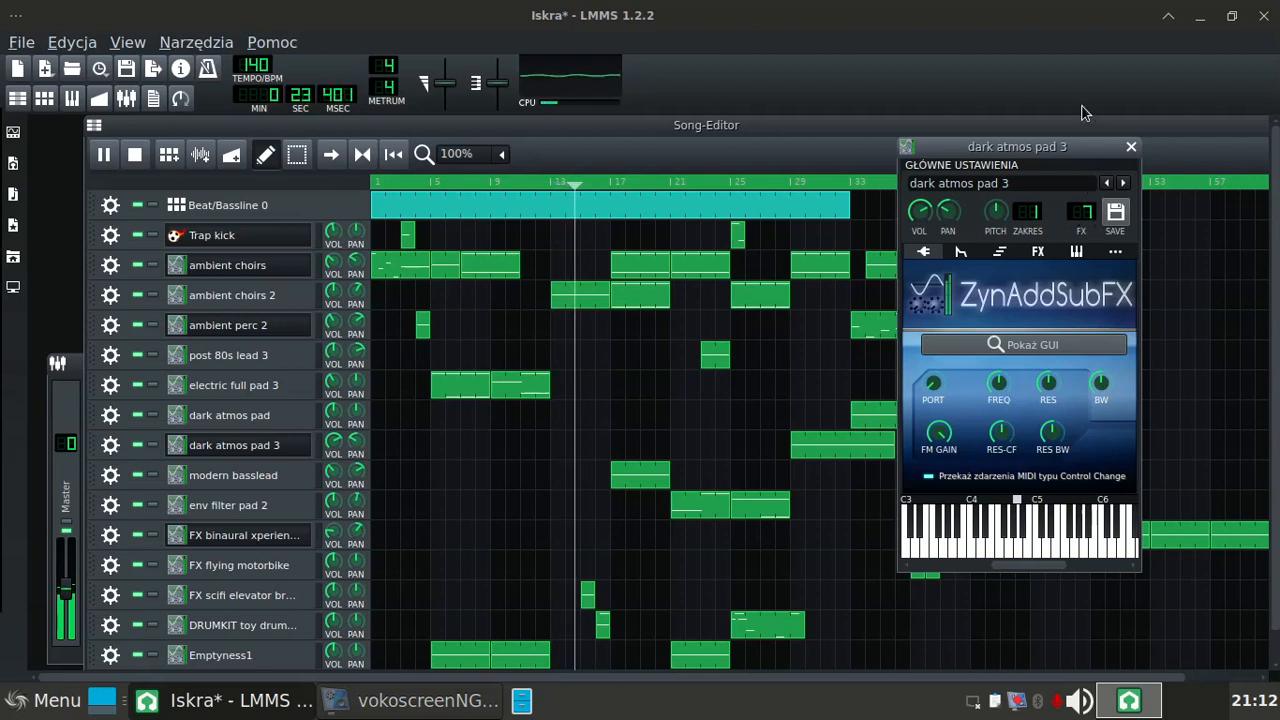
pyautogui.click(1130, 147)
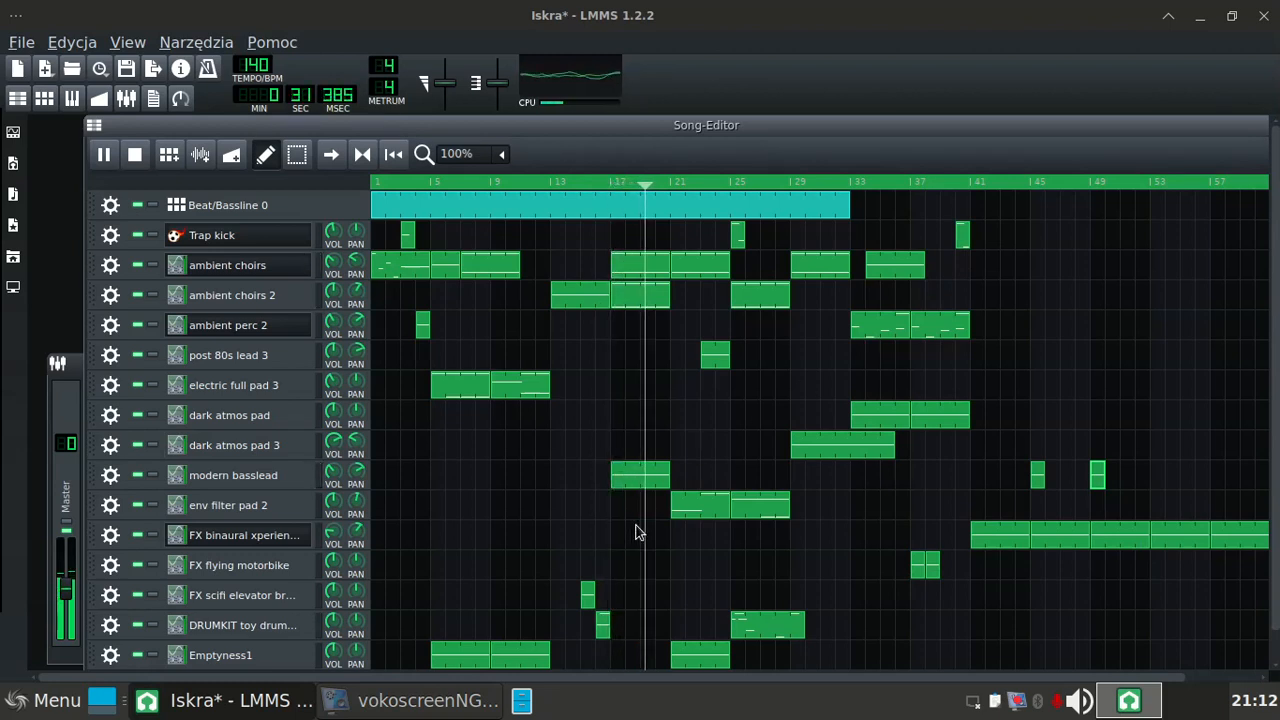
# Step: Move the FX-Mixer window over the Song-Editor and widen it to make room for more channels
pyautogui.click(73, 368)
pyautogui.moveTo(146, 368); pyautogui.dragTo(567, 314)
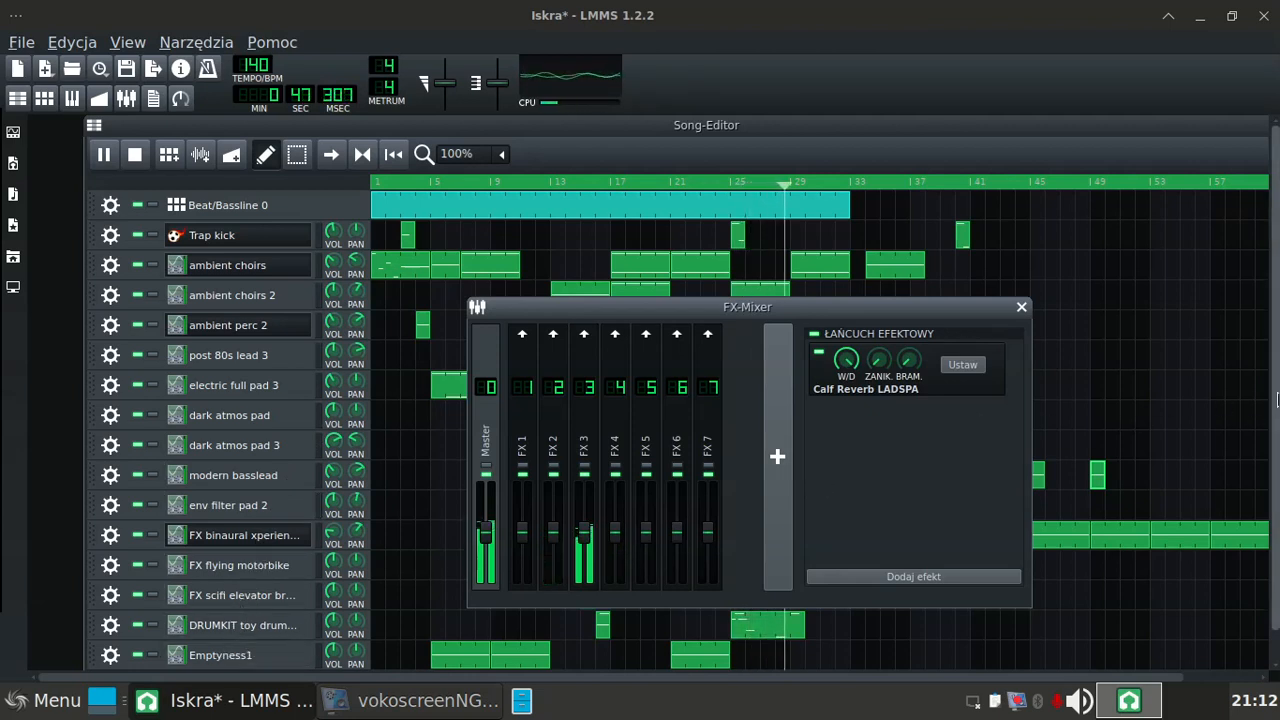
pyautogui.scroll(-2, 1277, 398)
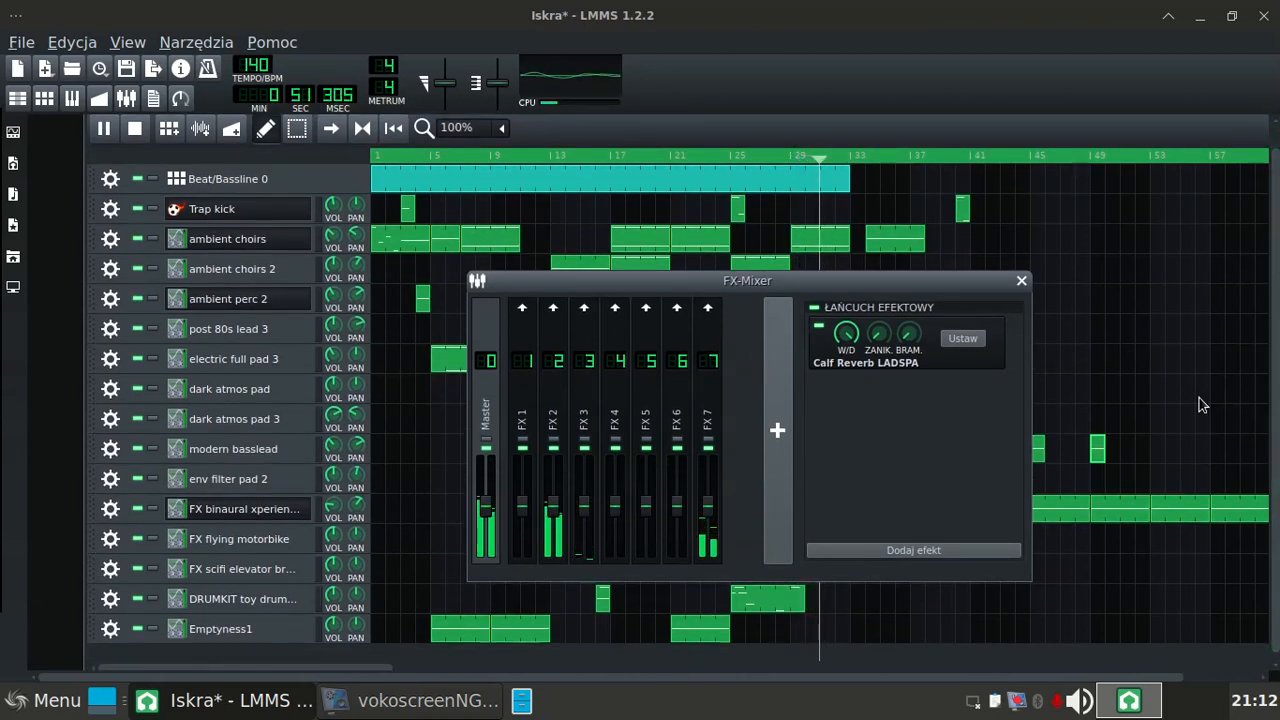
pyautogui.moveTo(1029, 424); pyautogui.dragTo(1268, 424)
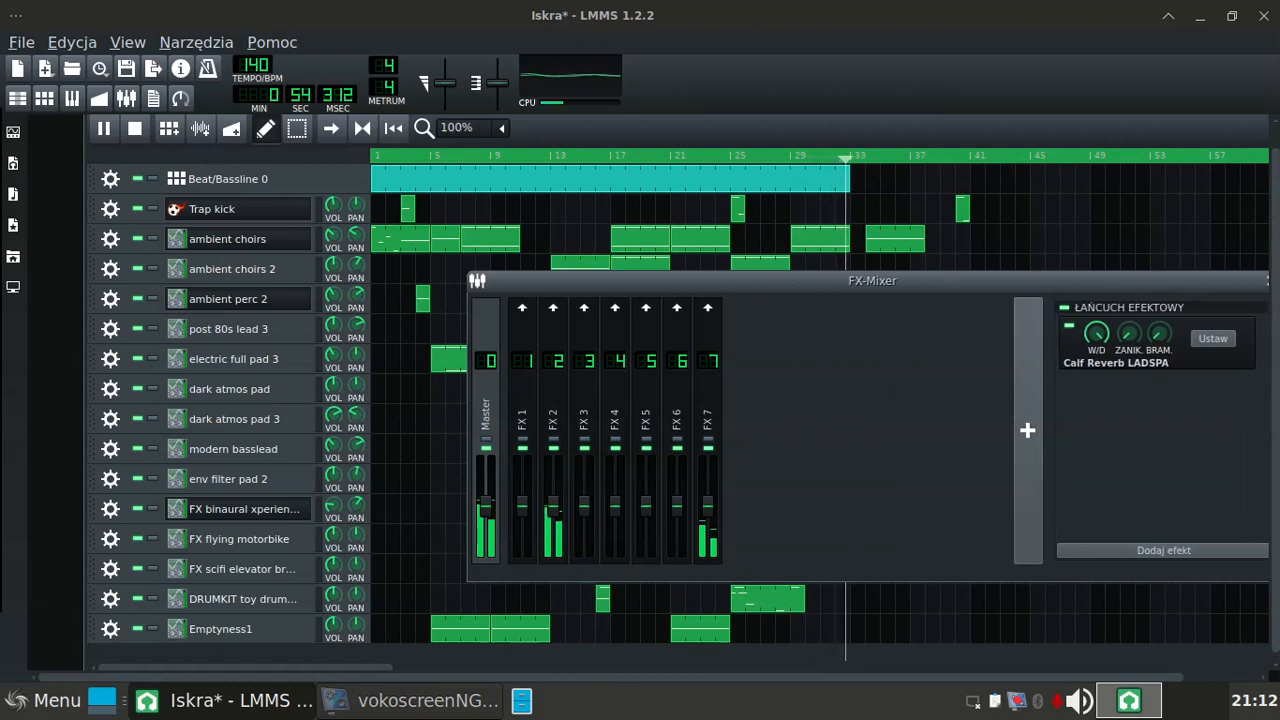
# Step: Add eight new channels, FX 8 to FX 15, to the FX-Mixer
pyautogui.click(1027, 431)
pyautogui.click(1027, 431)
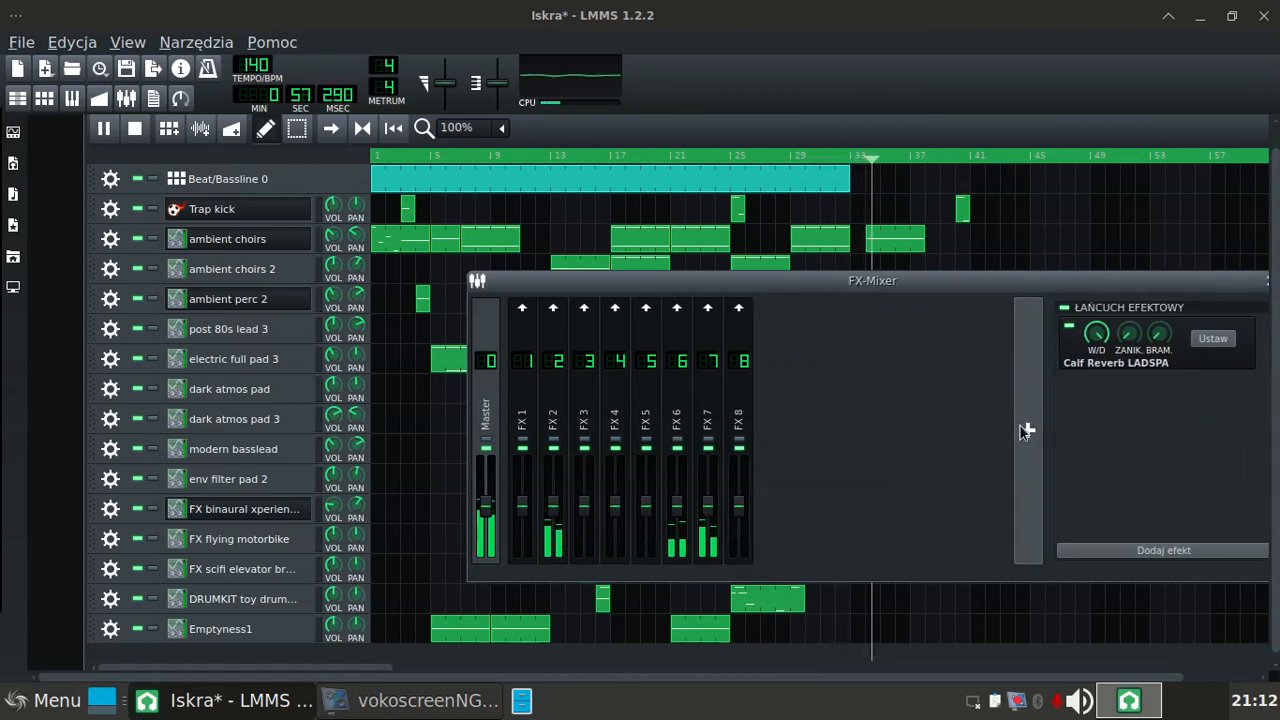
pyautogui.click(1027, 431)
pyautogui.click(1027, 431)
pyautogui.click(1027, 431)
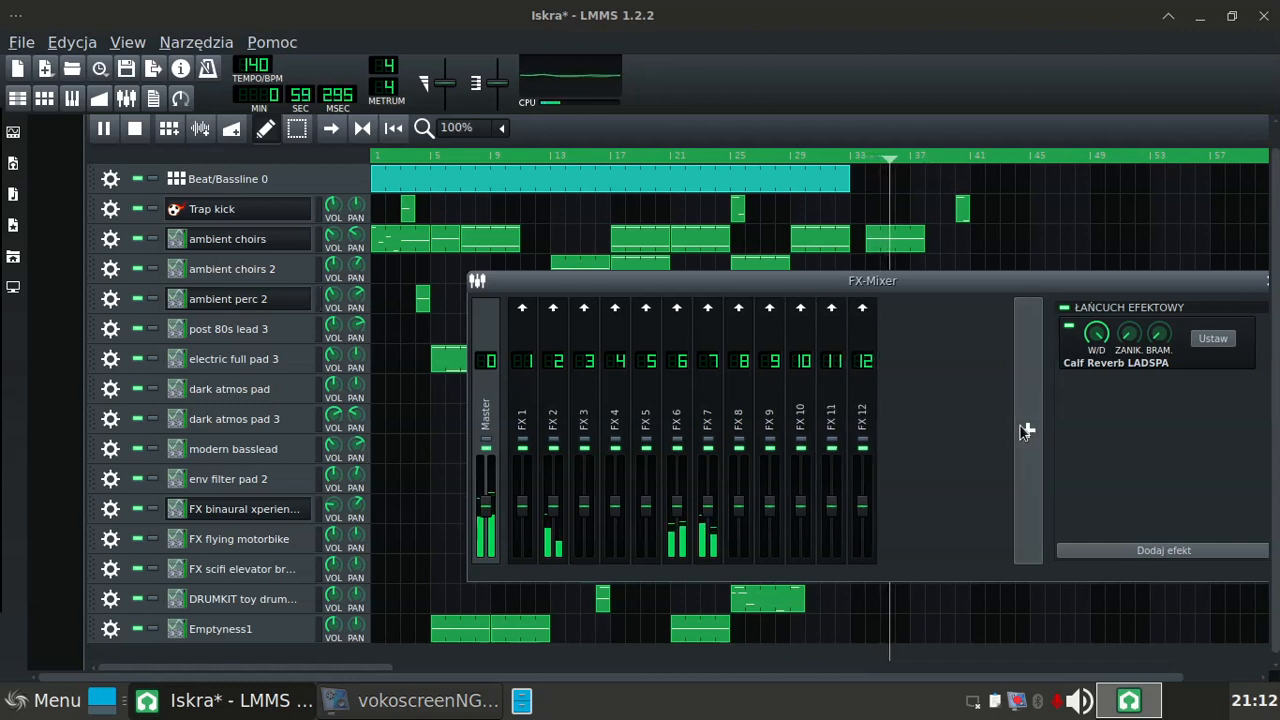
pyautogui.click(1027, 431)
pyautogui.click(1027, 431)
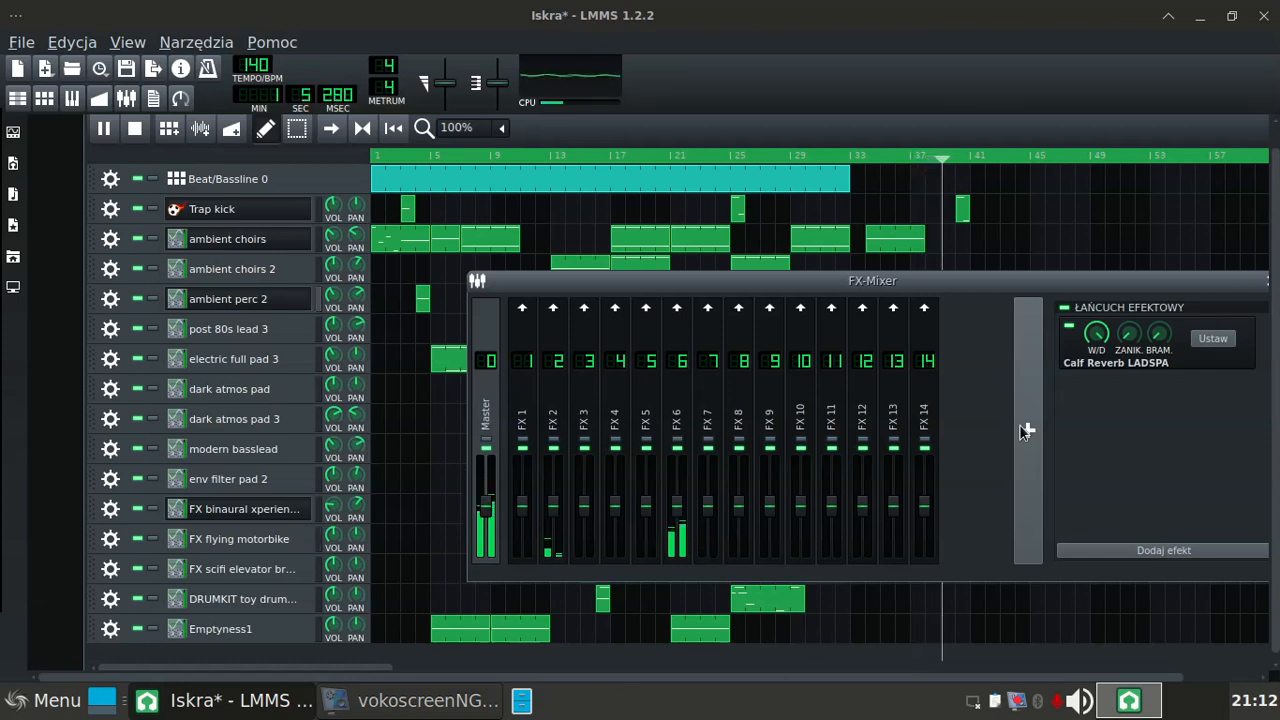
pyautogui.click(1020, 424)
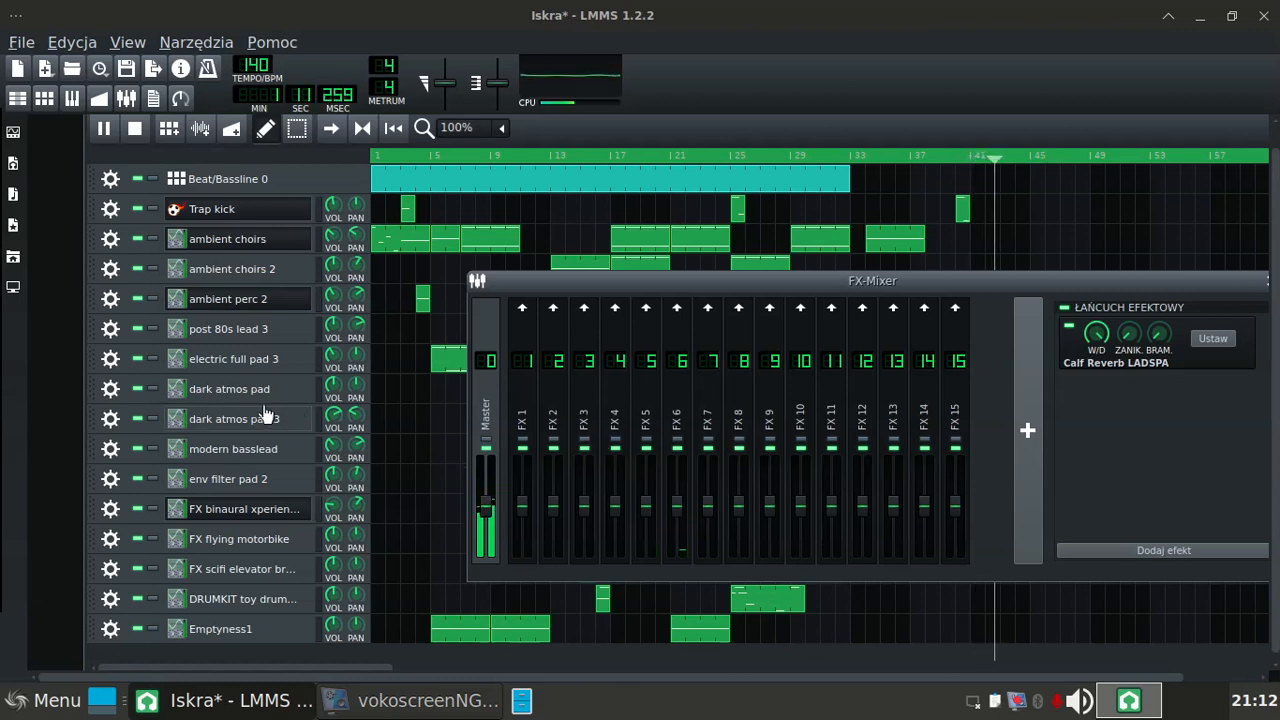
# Step: Assign the modern basslead track to one of the newly added FX mixer channels and close its instrument window
pyautogui.click(181, 453)
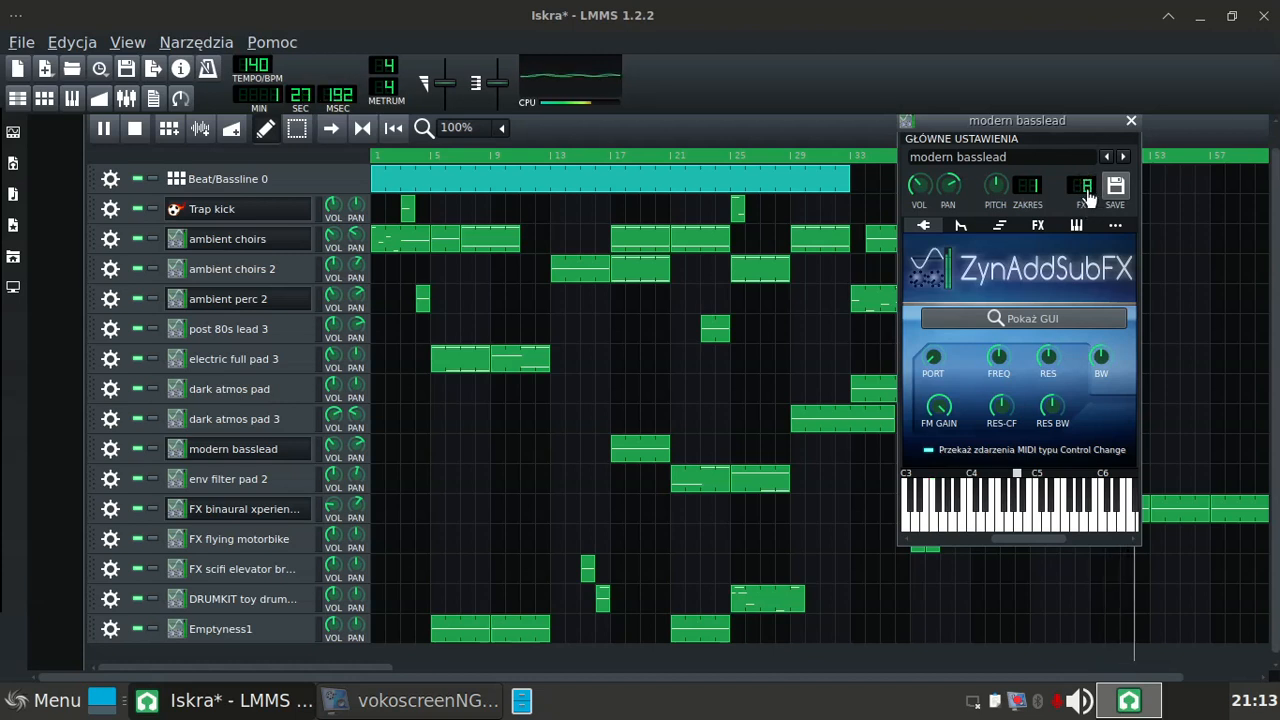
pyautogui.scroll(-1, 1088, 195)
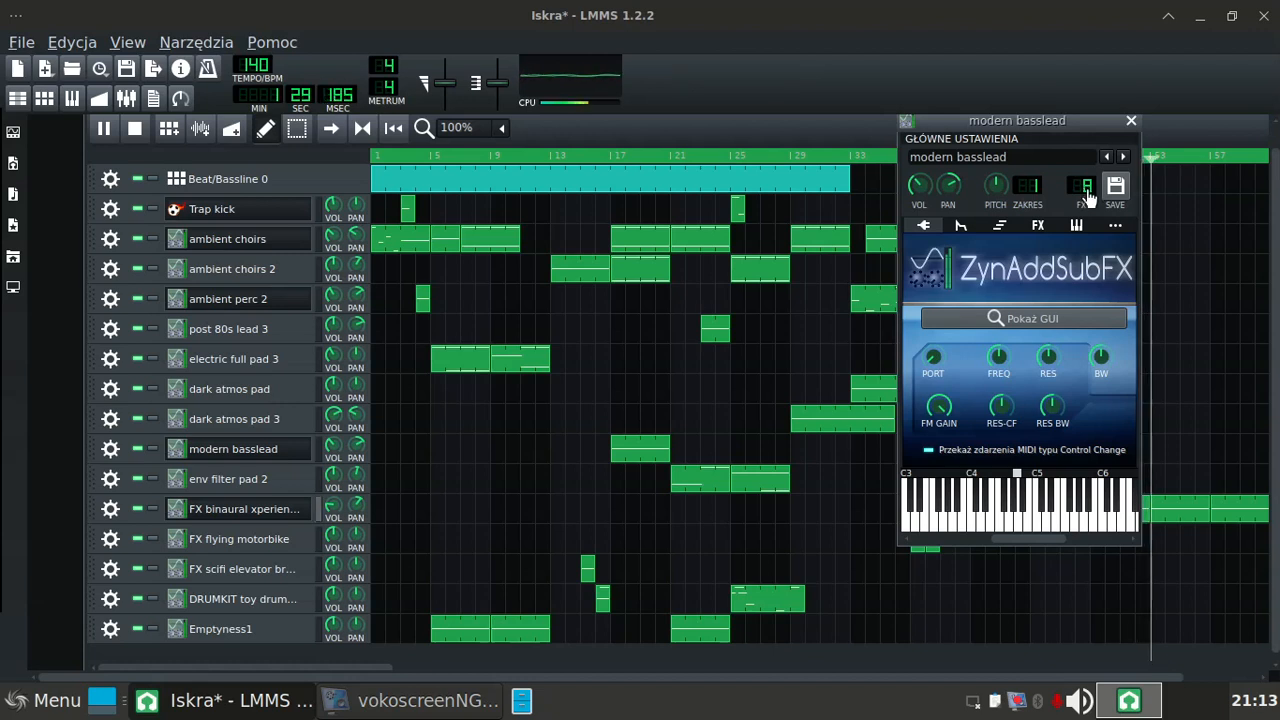
pyautogui.click(1131, 121)
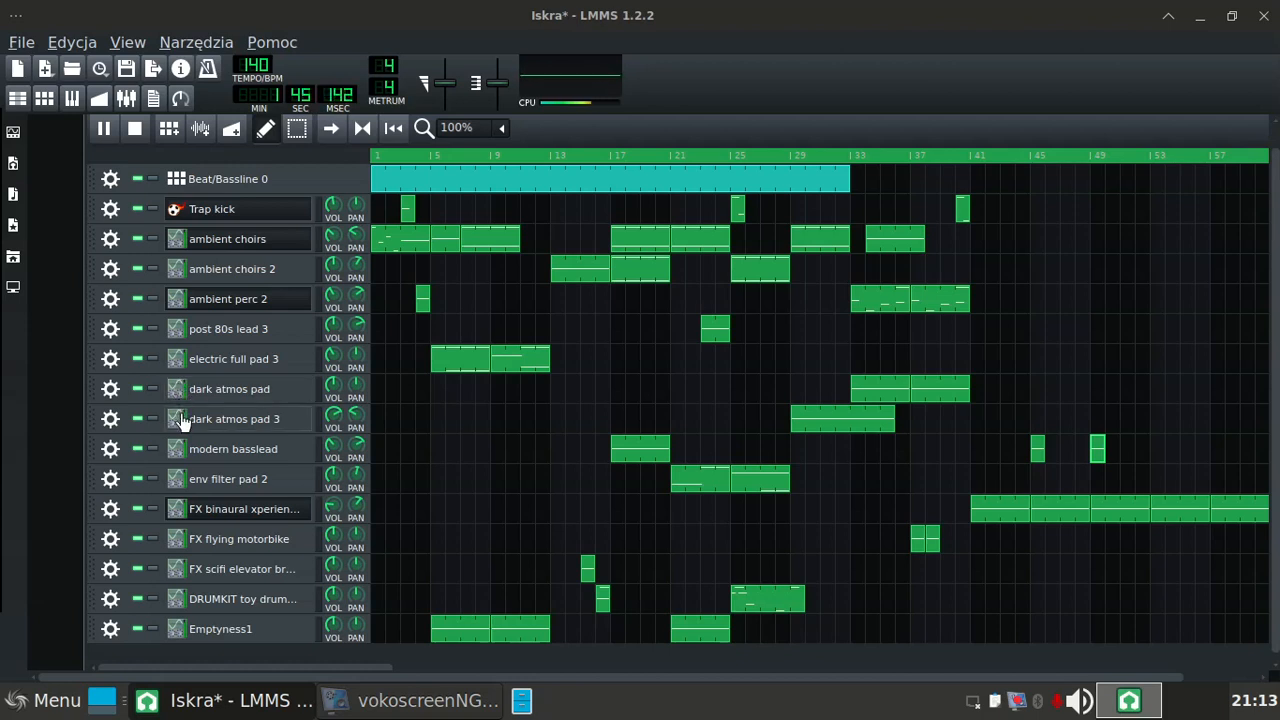
# Step: Assign the env filter pad 2 track to FX channel 10 and the FX binaural xperience 2 track to FX channel 11
pyautogui.click(177, 484)
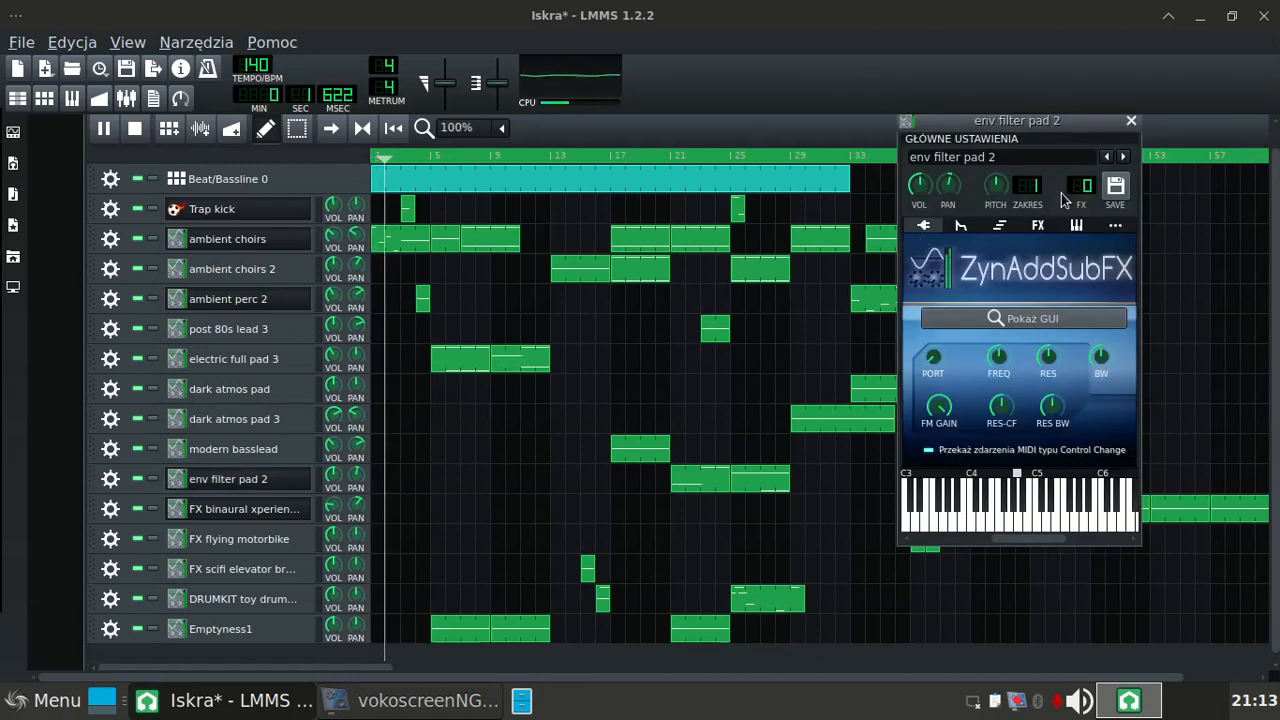
pyautogui.moveTo(1082, 190); pyautogui.dragTo(1074, 141)
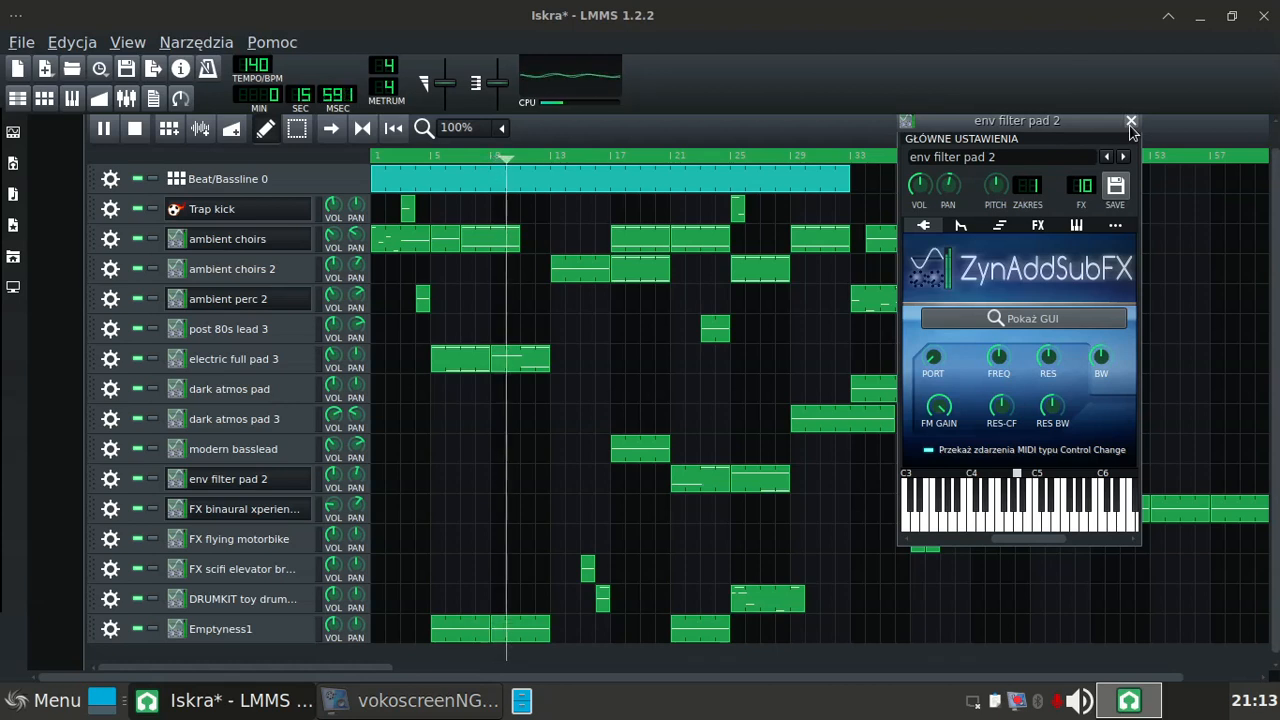
pyautogui.click(1131, 122)
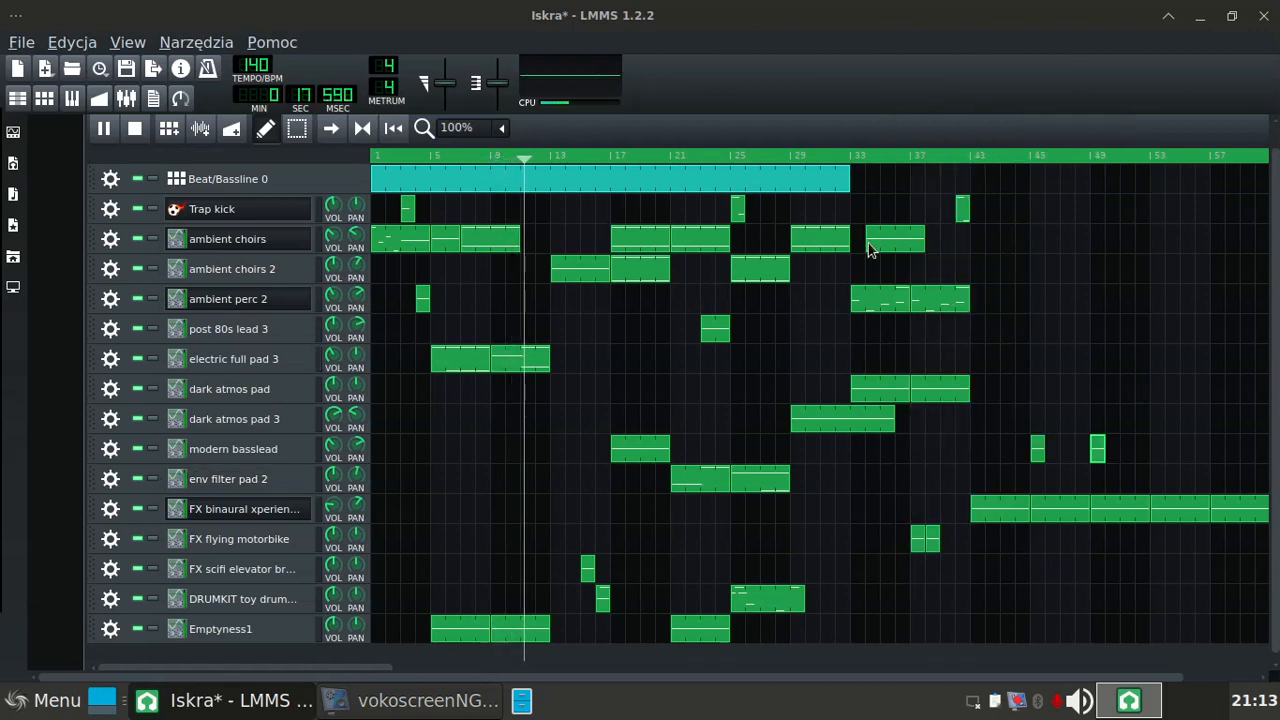
pyautogui.click(175, 515)
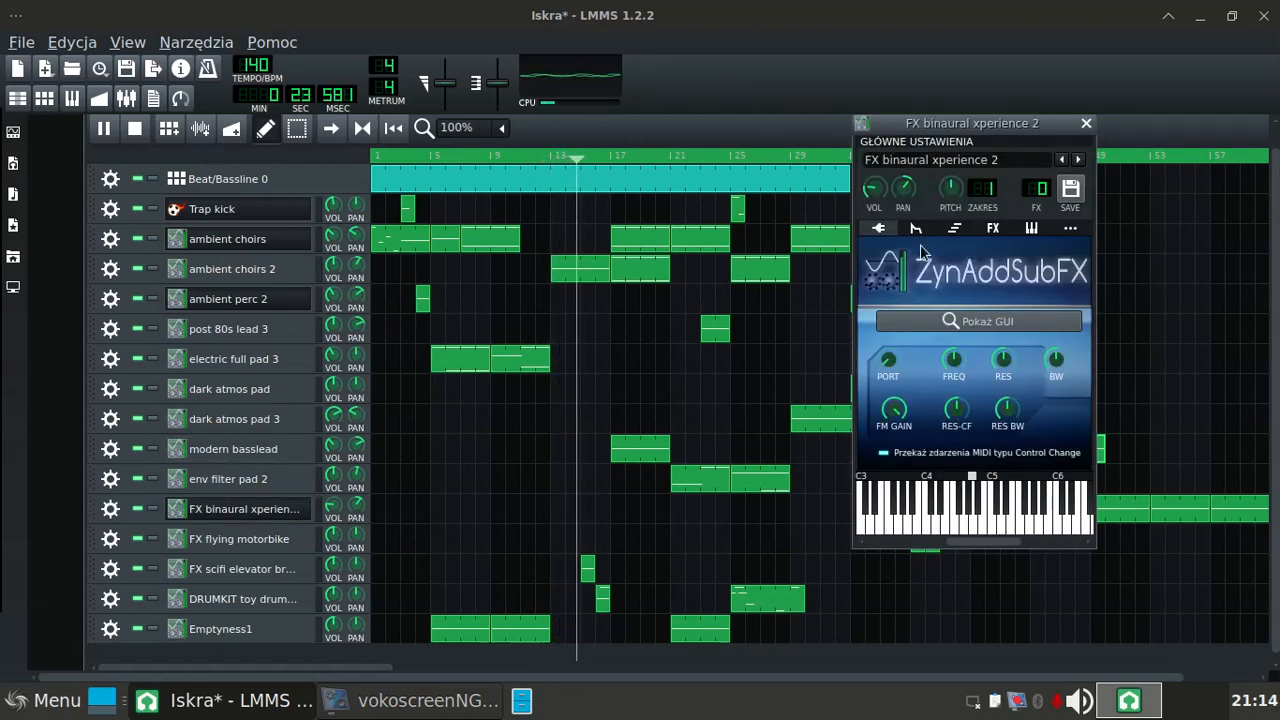
pyautogui.moveTo(1030, 208); pyautogui.dragTo(1058, 203)
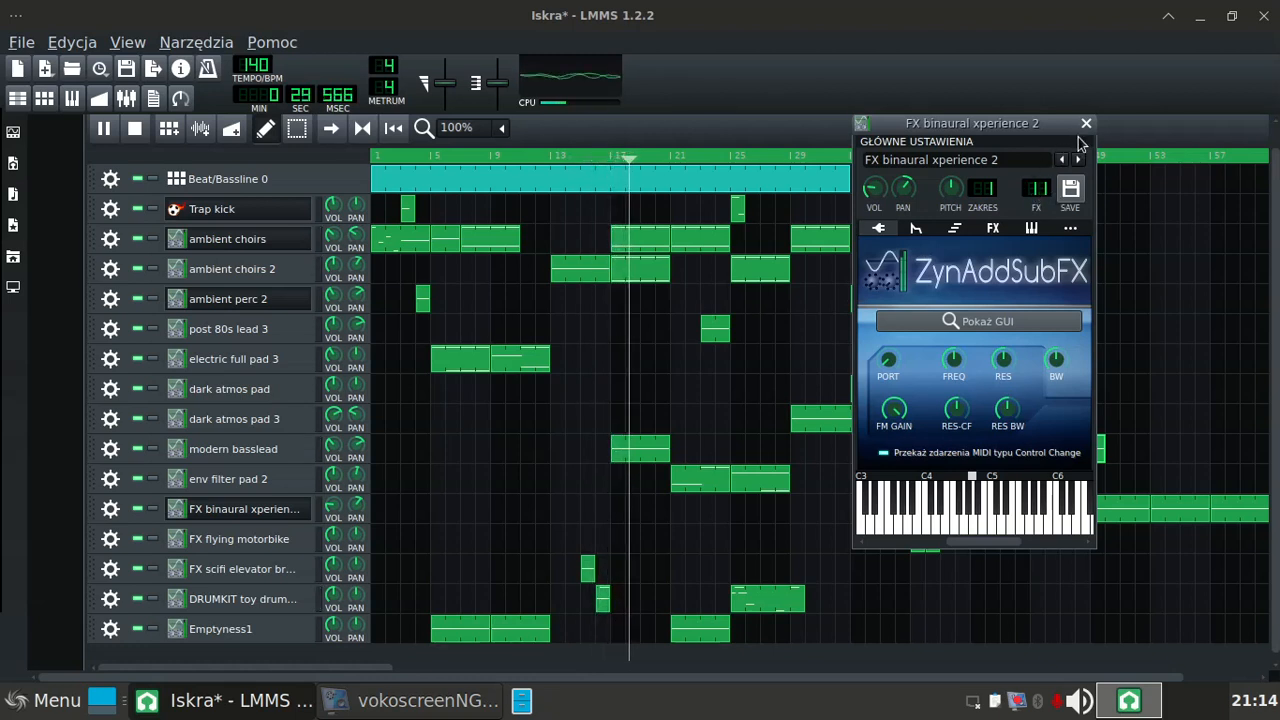
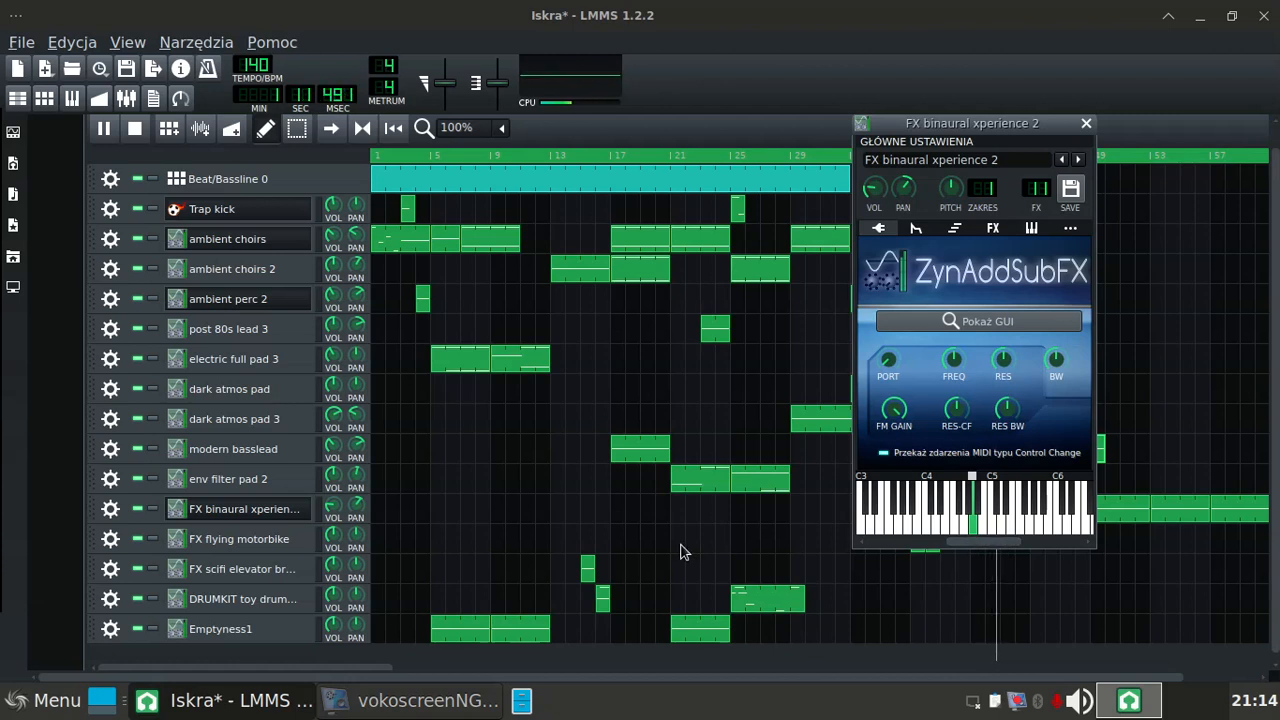
# Step: Assign the FX flying motorbike track to FX channel 12 and the FX scifi elevator brake track to FX channel 13
pyautogui.click(179, 547)
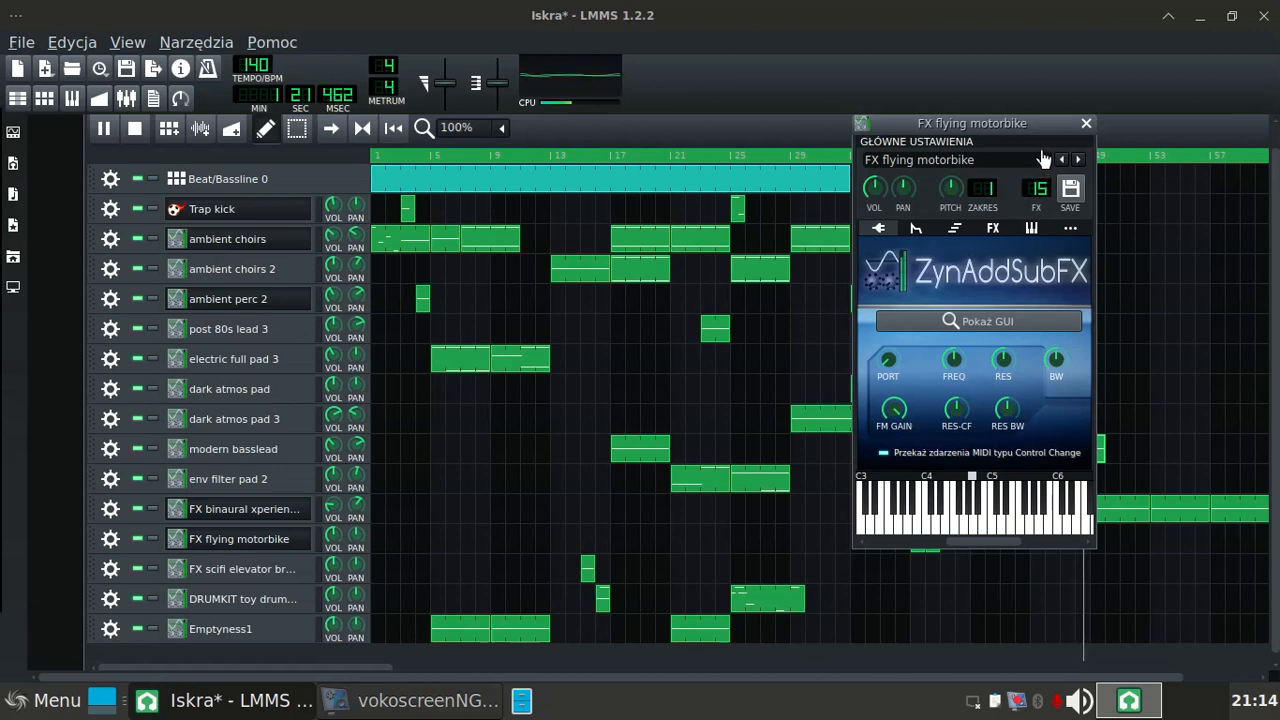
pyautogui.click(1086, 125)
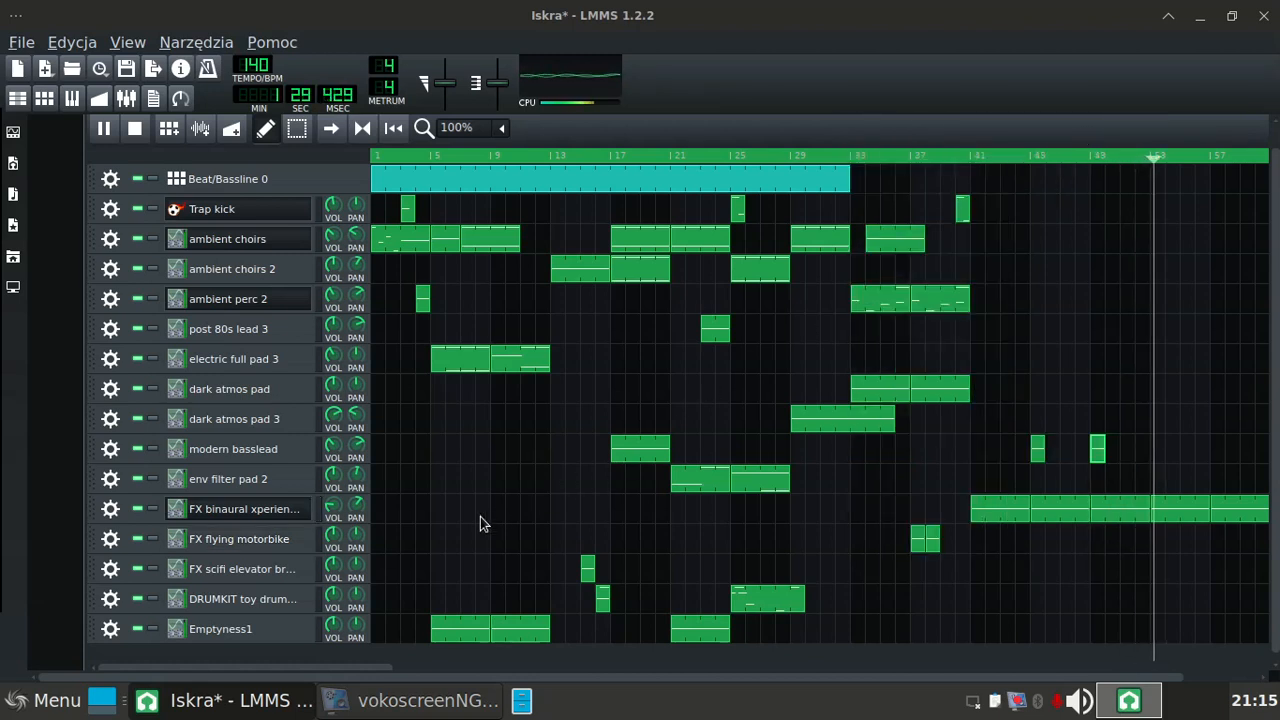
pyautogui.click(180, 570)
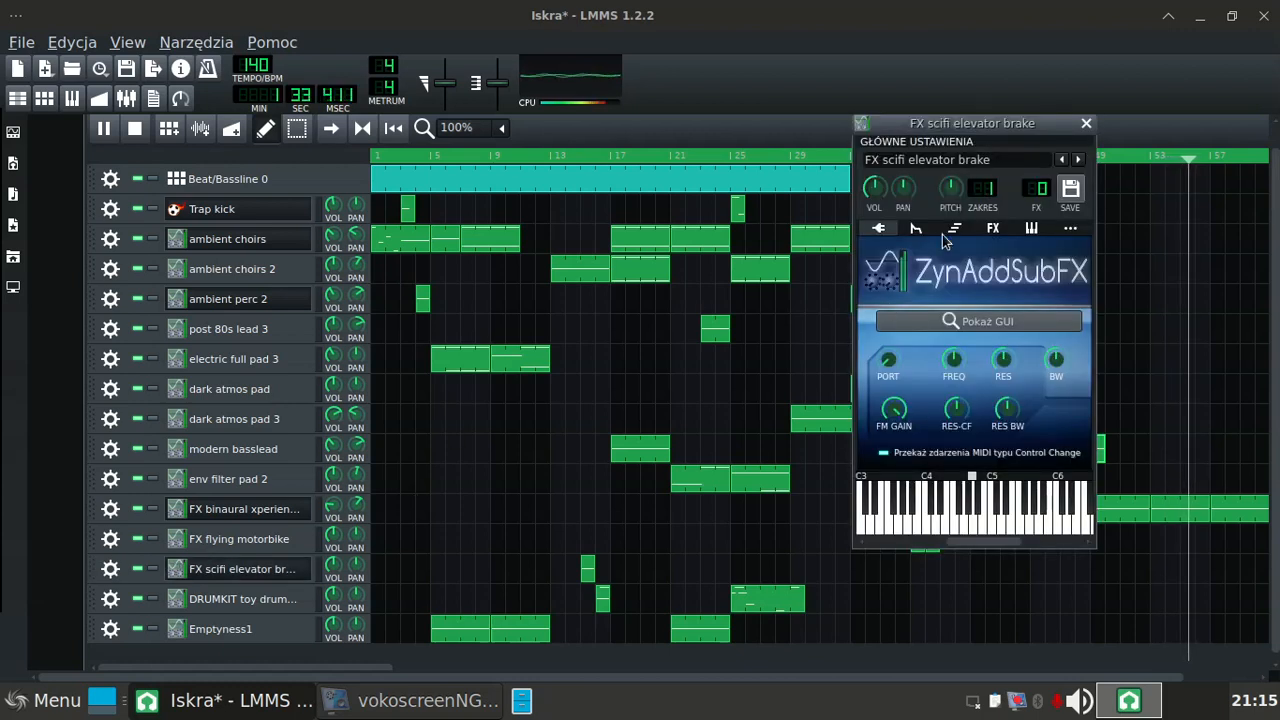
pyautogui.scroll(15, 1040, 189)
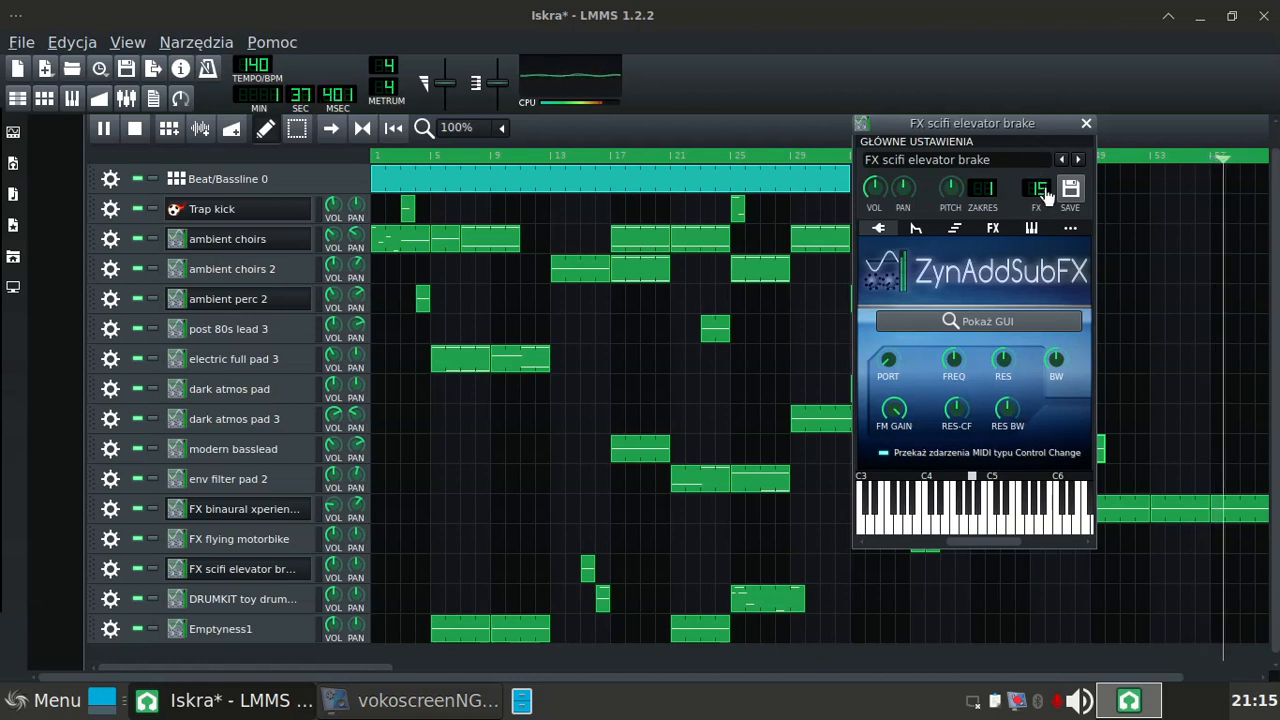
pyautogui.scroll(-2, 1046, 196)
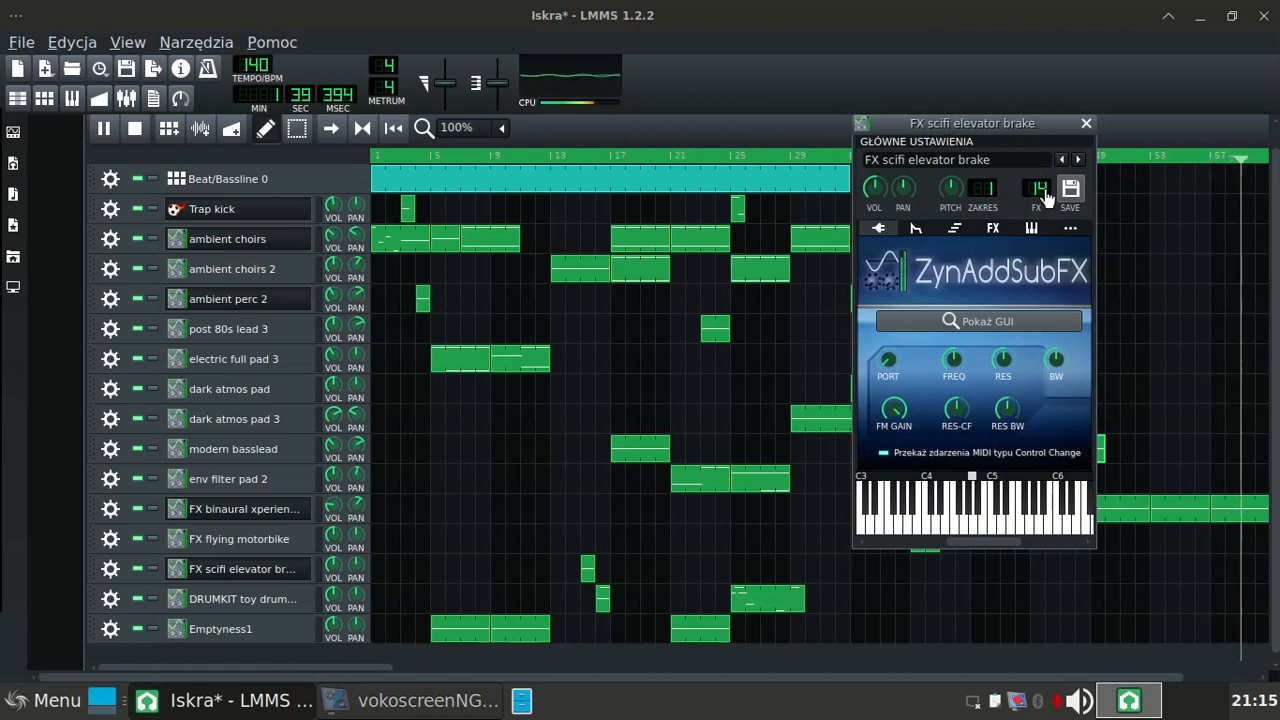
pyautogui.click(1087, 124)
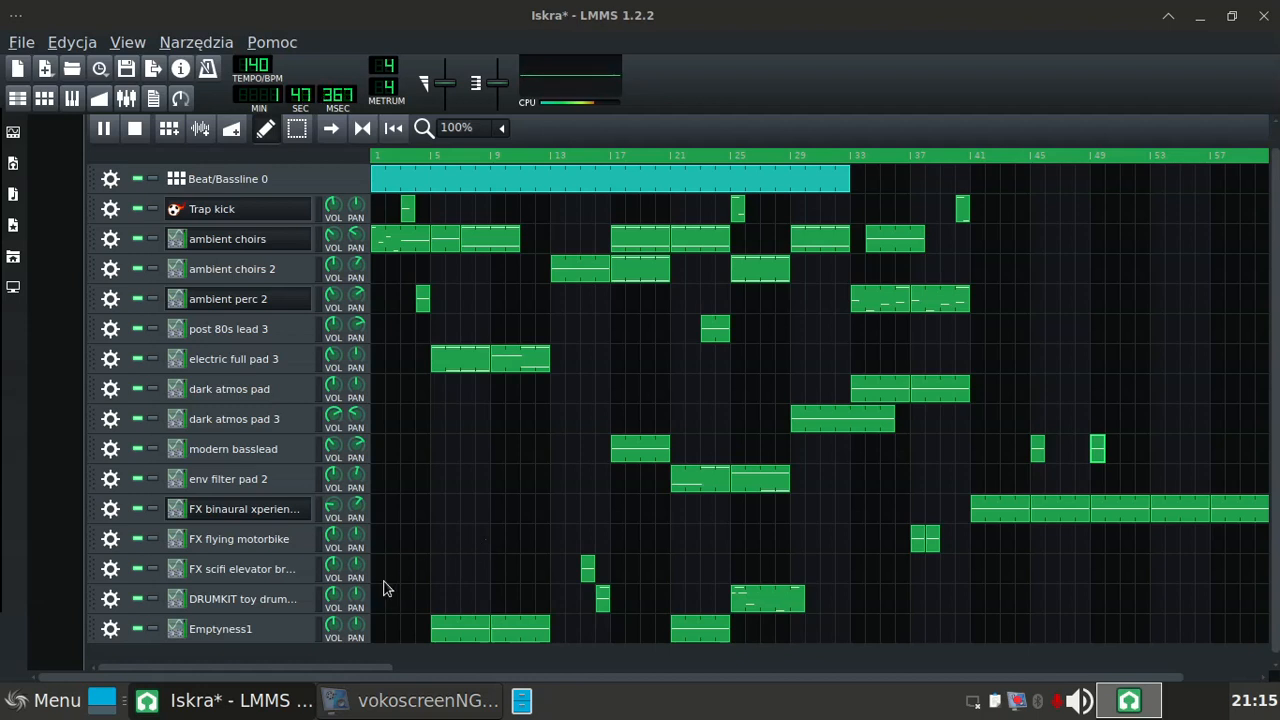
# Step: Assign the DRUMKIT toy drummer track to FX channel 14 and the Emptyness1 track to FX channel 15
pyautogui.click(182, 599)
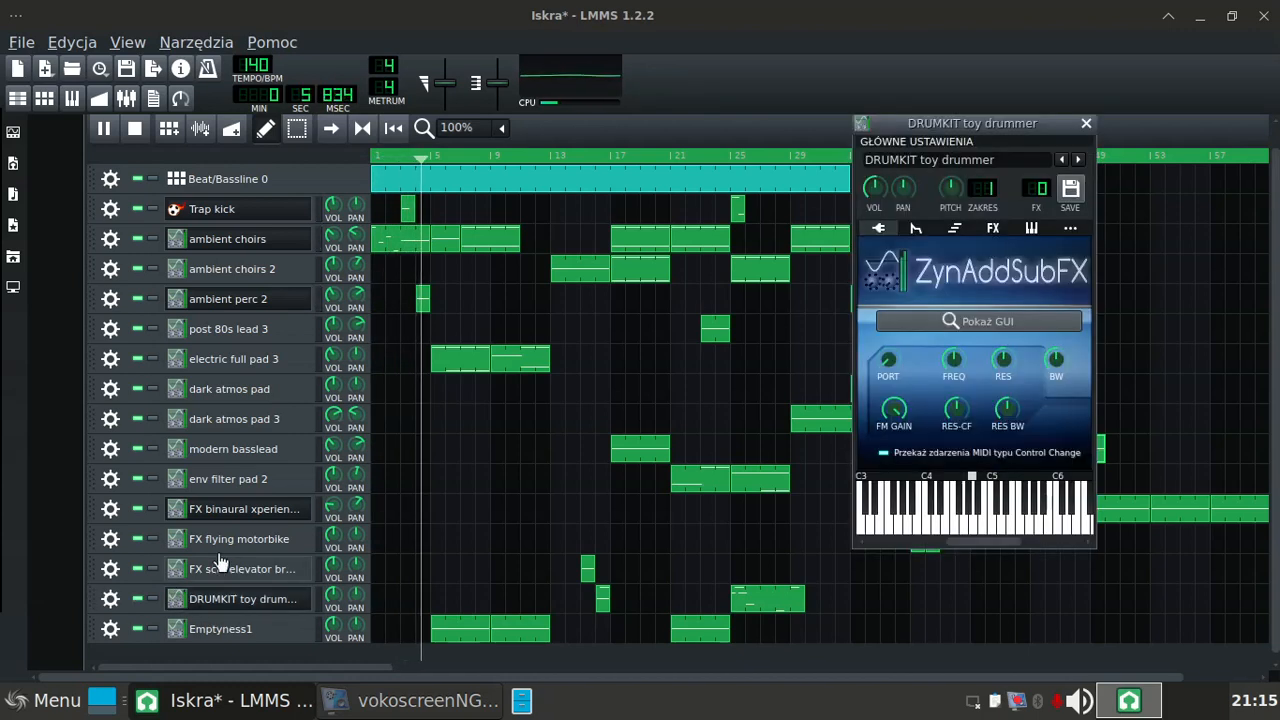
pyautogui.moveTo(1039, 192); pyautogui.dragTo(1035, 74)
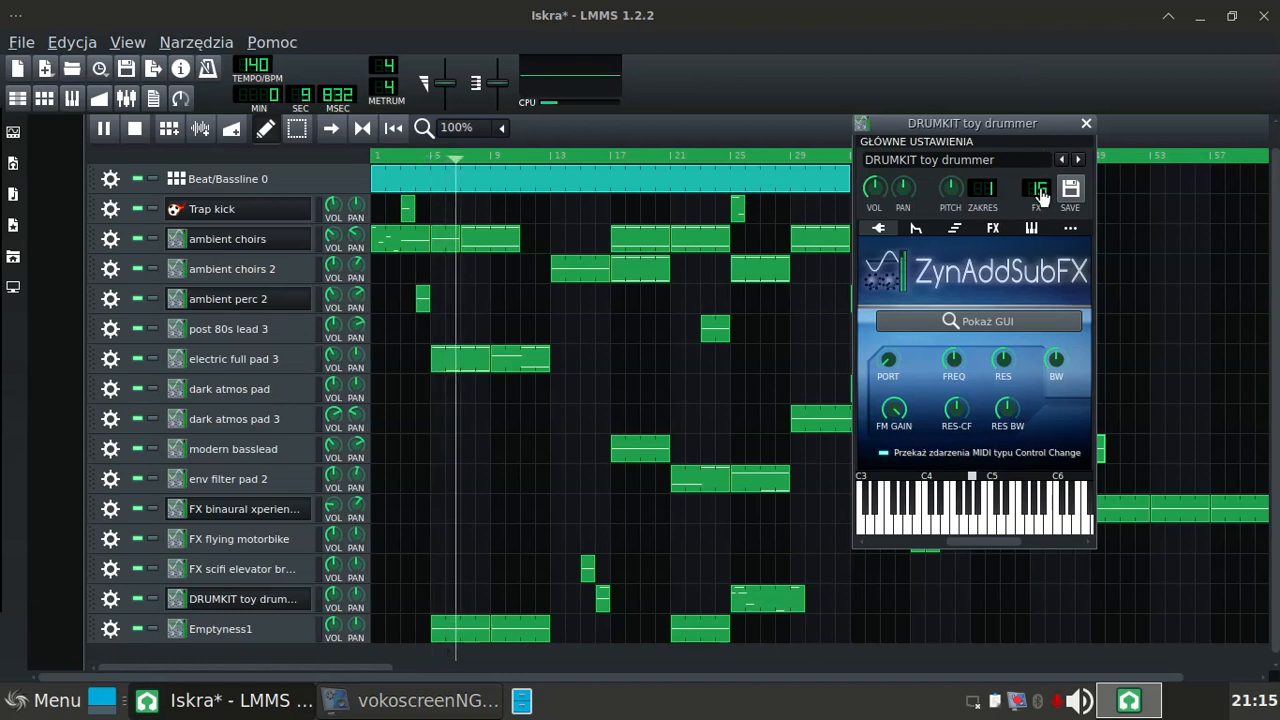
pyautogui.scroll(-1, 1042, 195)
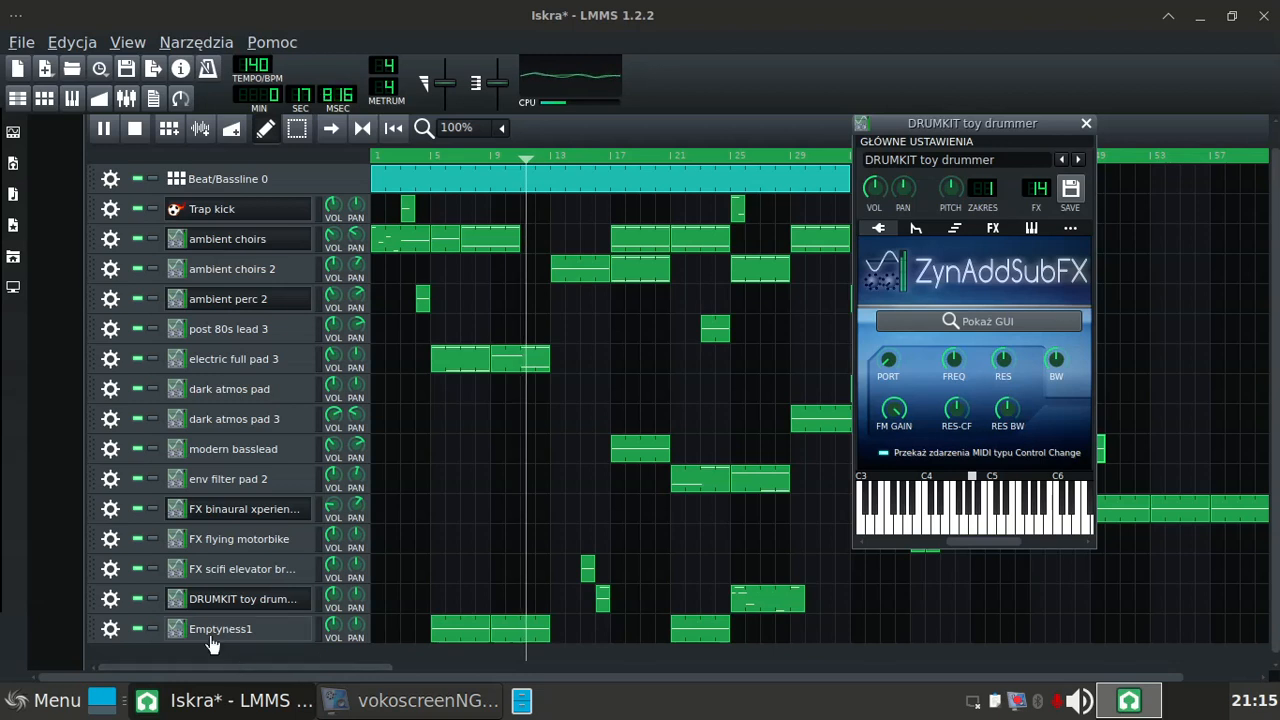
pyautogui.click(172, 633)
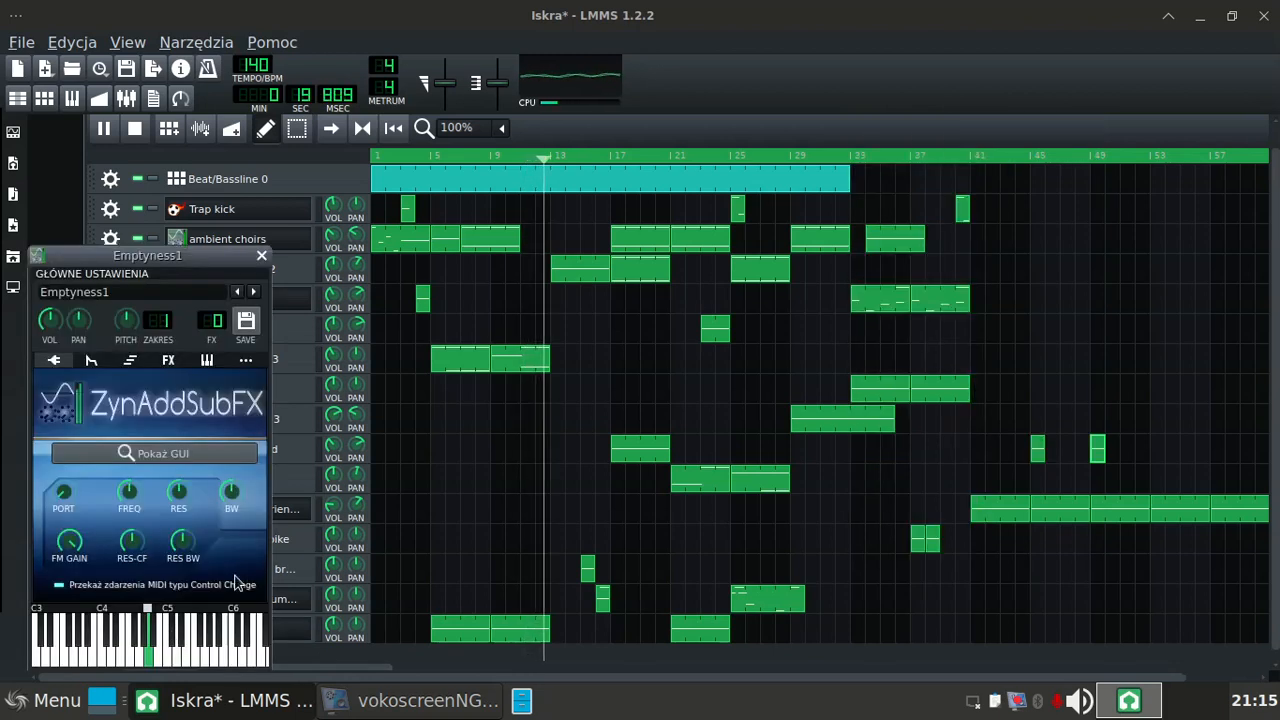
pyautogui.moveTo(218, 319); pyautogui.dragTo(230, 250)
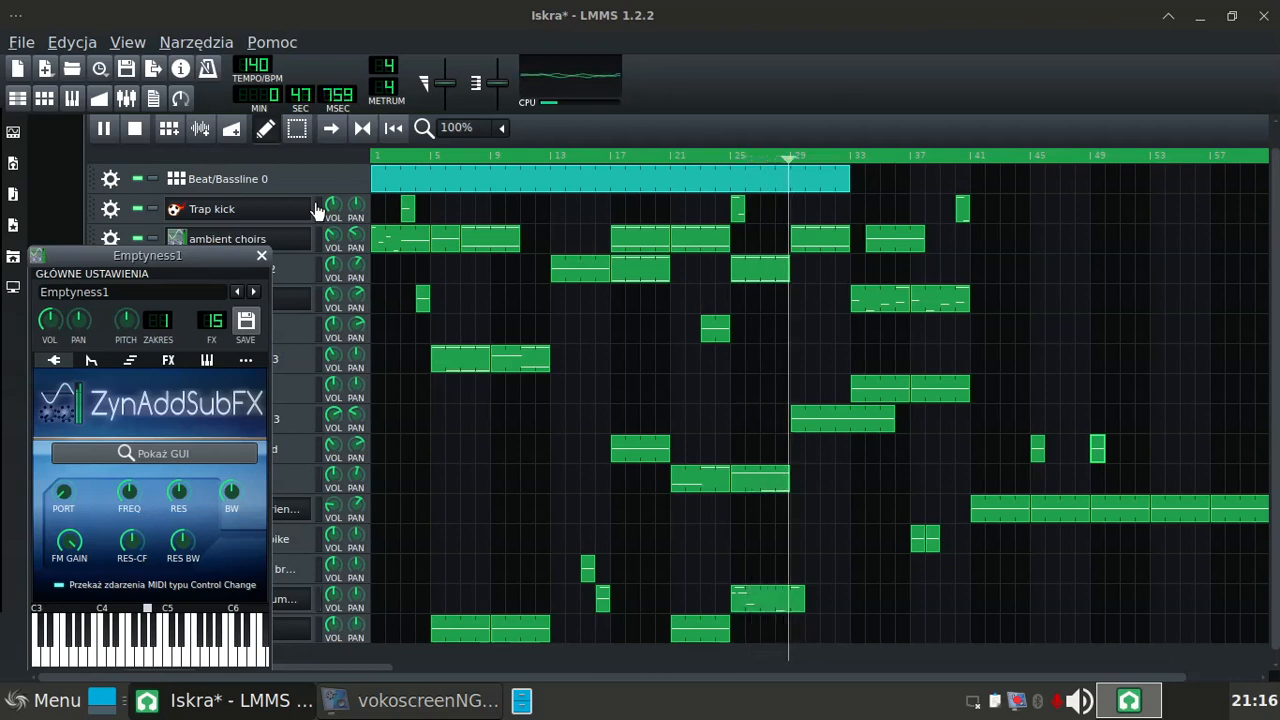
pyautogui.click(262, 257)
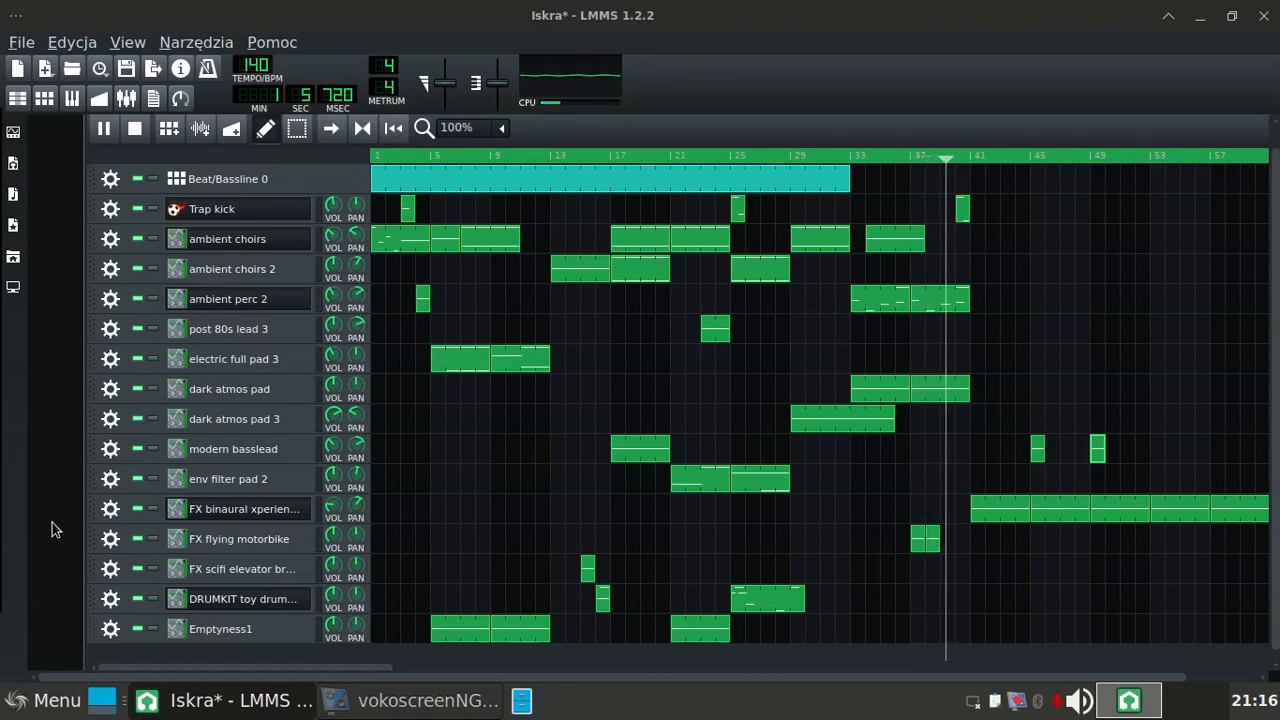
# Step: Restore the maximized LMMS window to a smaller floating size and save the Iskra project
pyautogui.moveTo(6, 214)
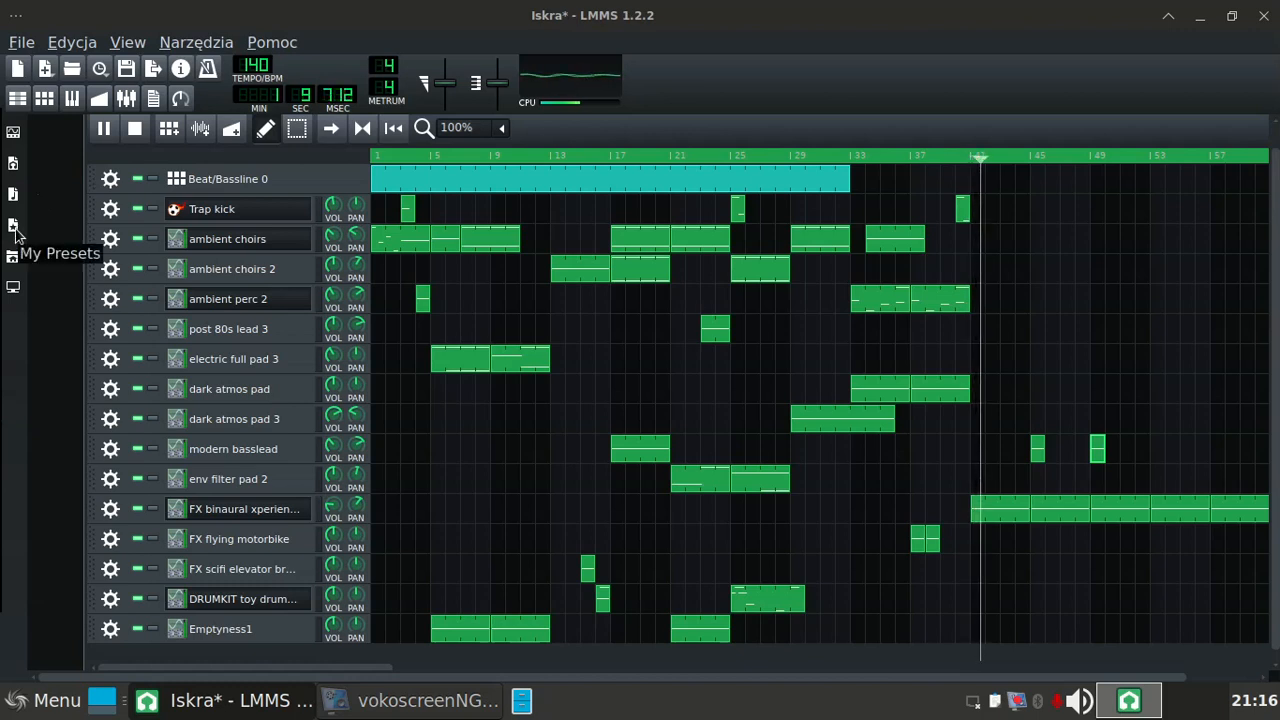
pyautogui.doubleClick(551, 10)
pyautogui.moveTo(551, 10); pyautogui.dragTo(580, 32)
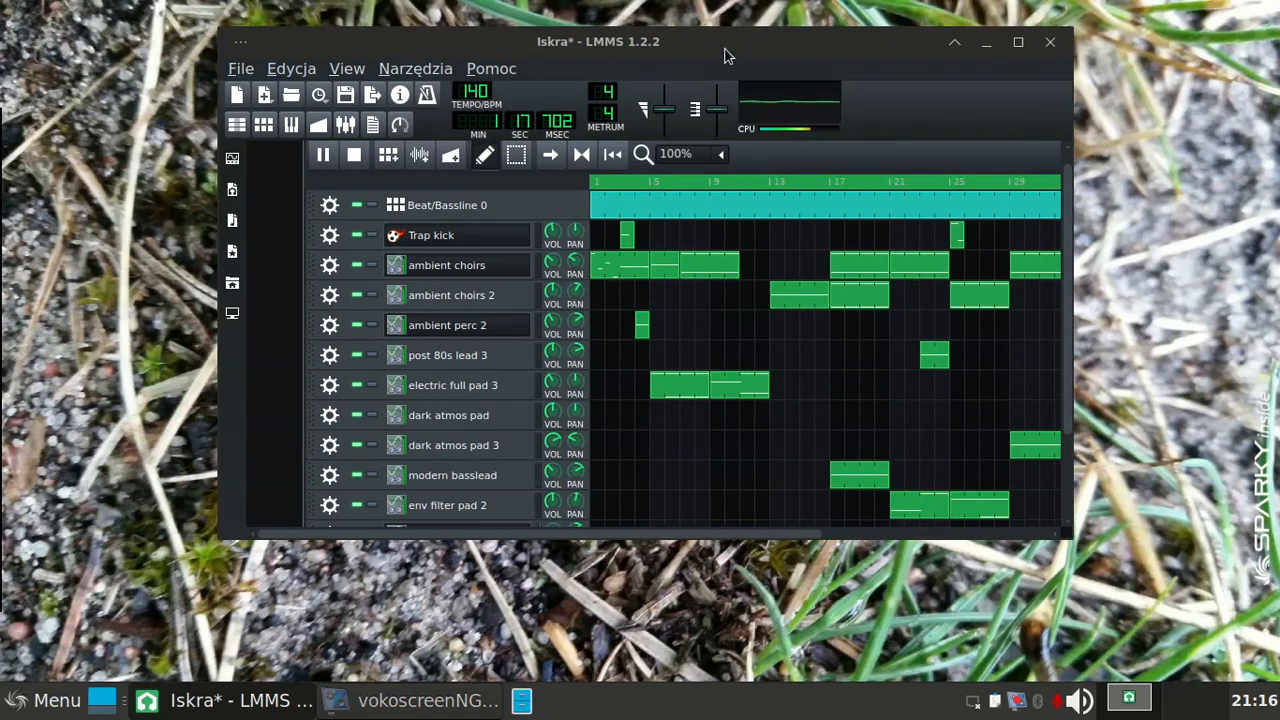
pyautogui.hotkey('ctrl', 's')
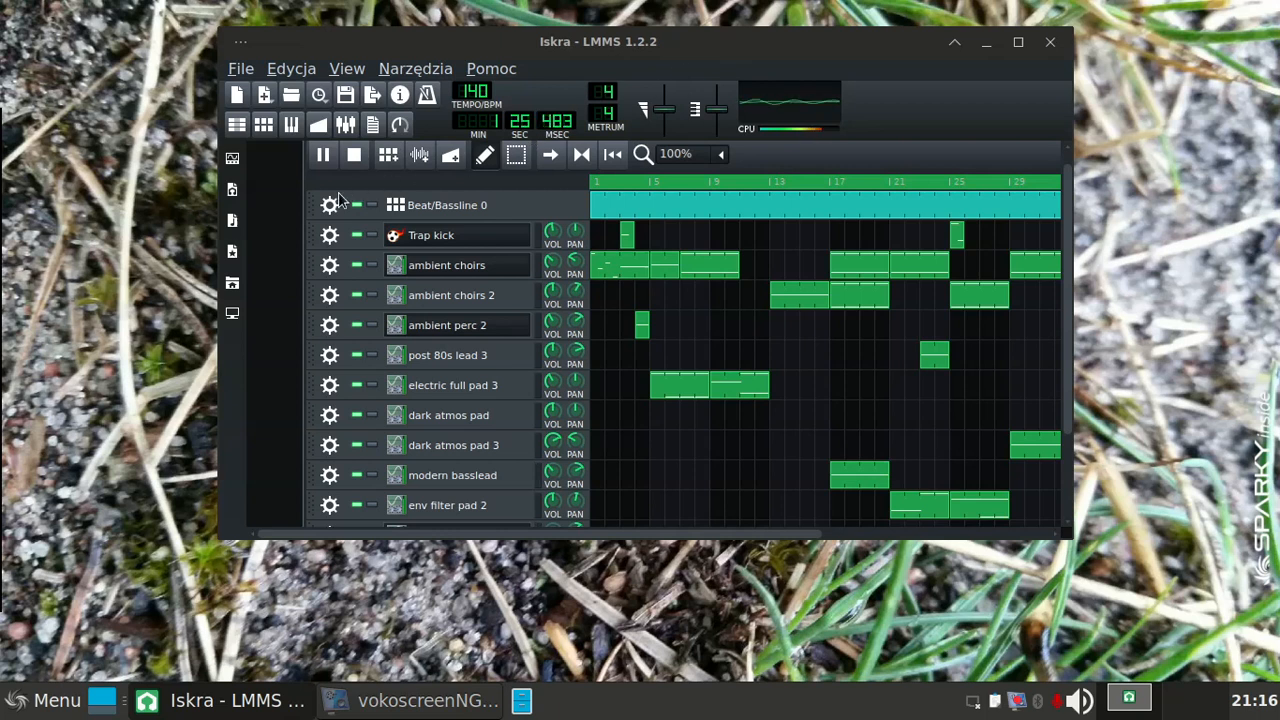
# Step: Audition the Kicker drum presets in My Presets, including Shaker, TR909-Rim, TrapKick, KickPower, both hi-hats and both claps, and collapse the folder
pyautogui.click(232, 252)
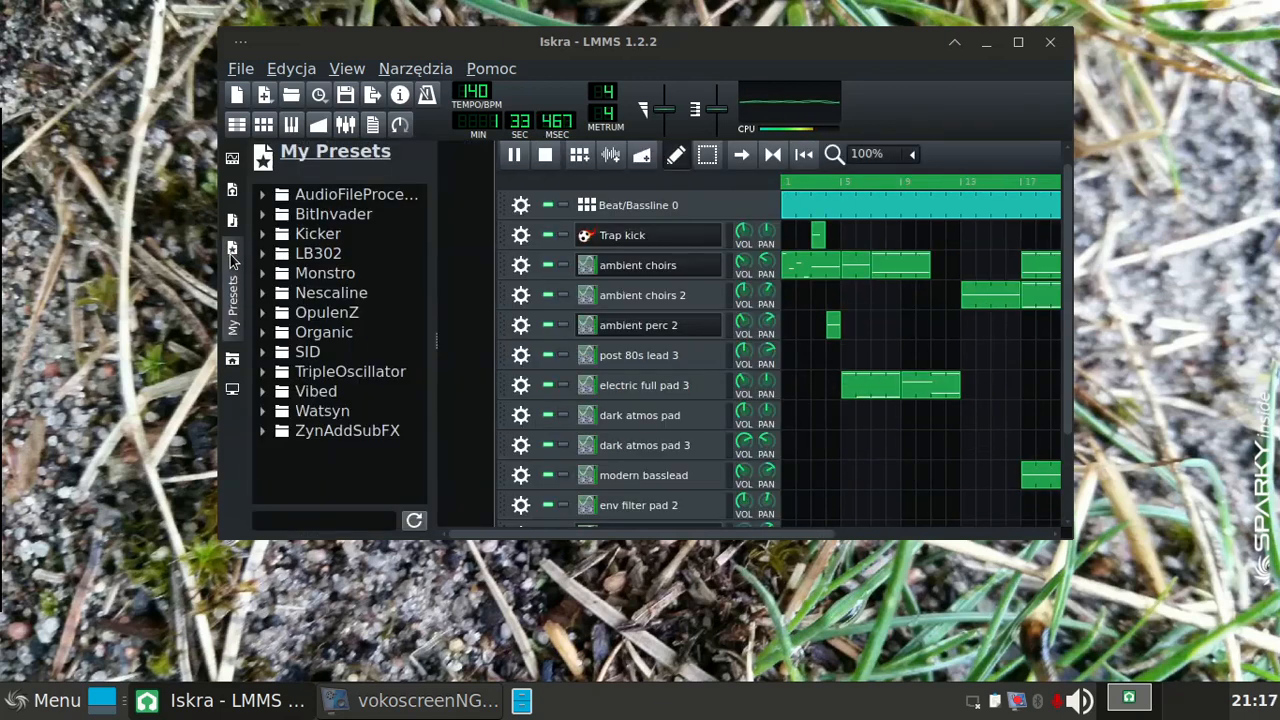
pyautogui.click(264, 236)
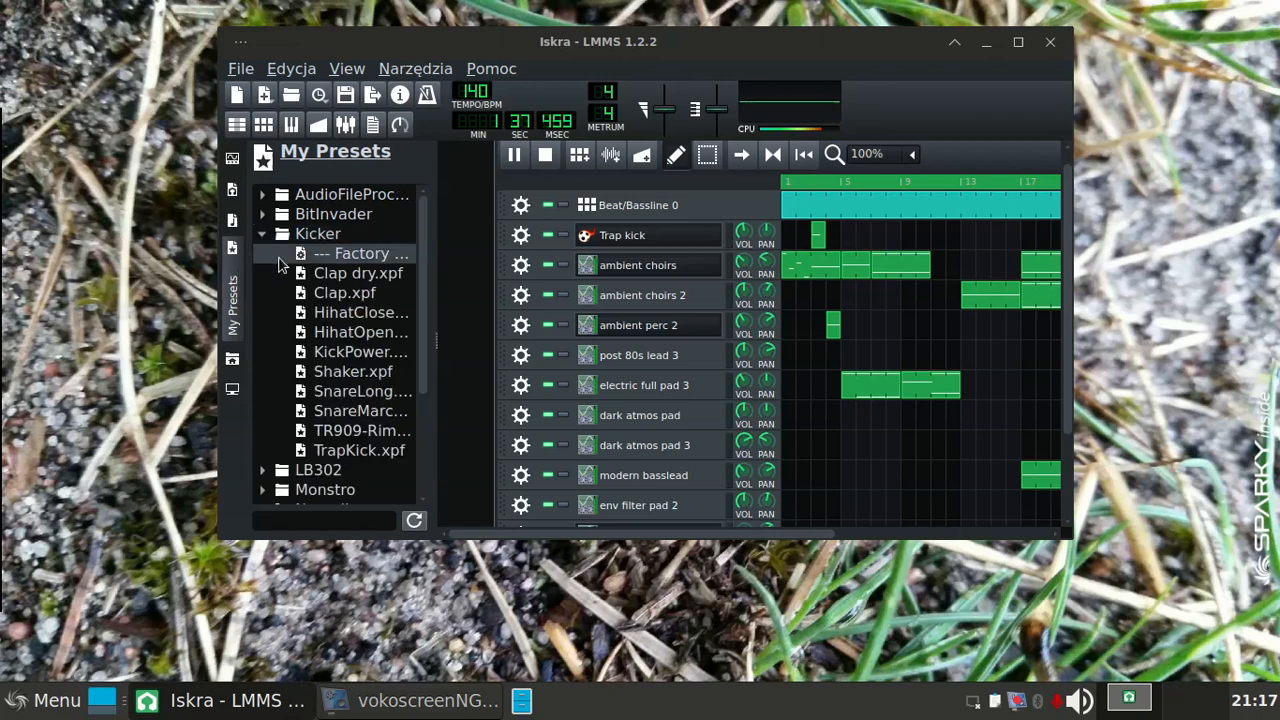
pyautogui.click(319, 372)
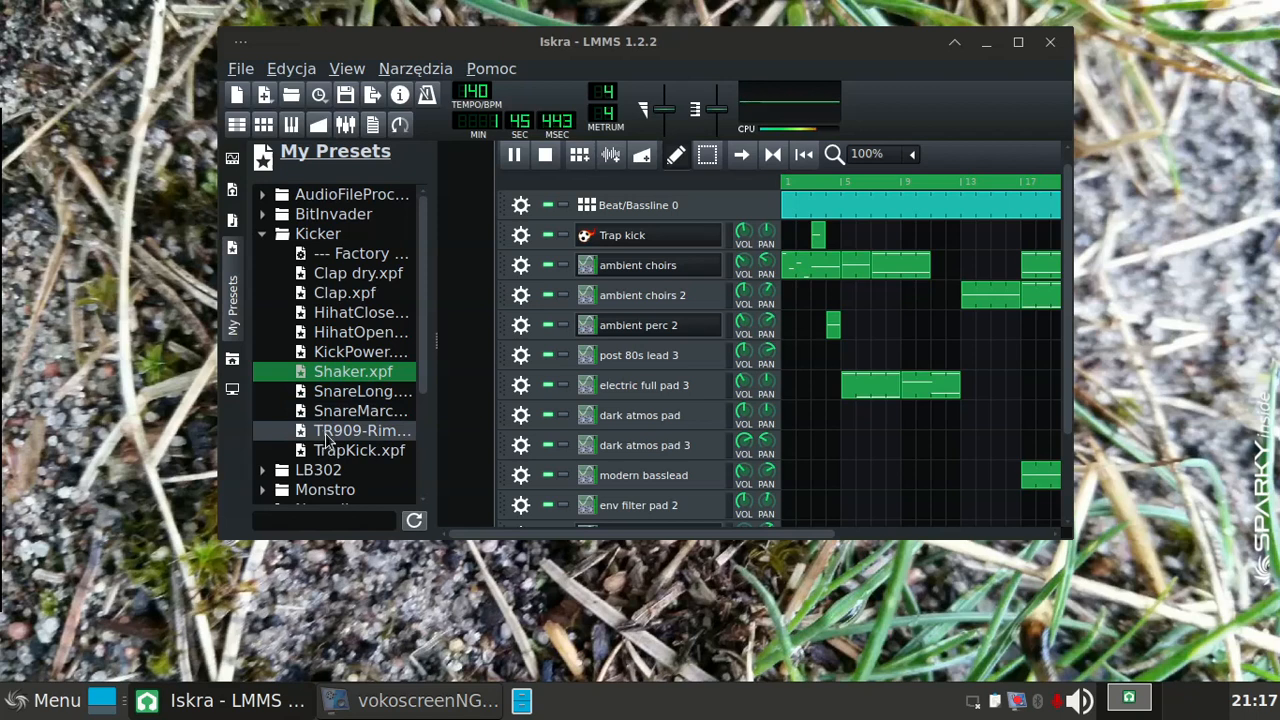
pyautogui.click(327, 440)
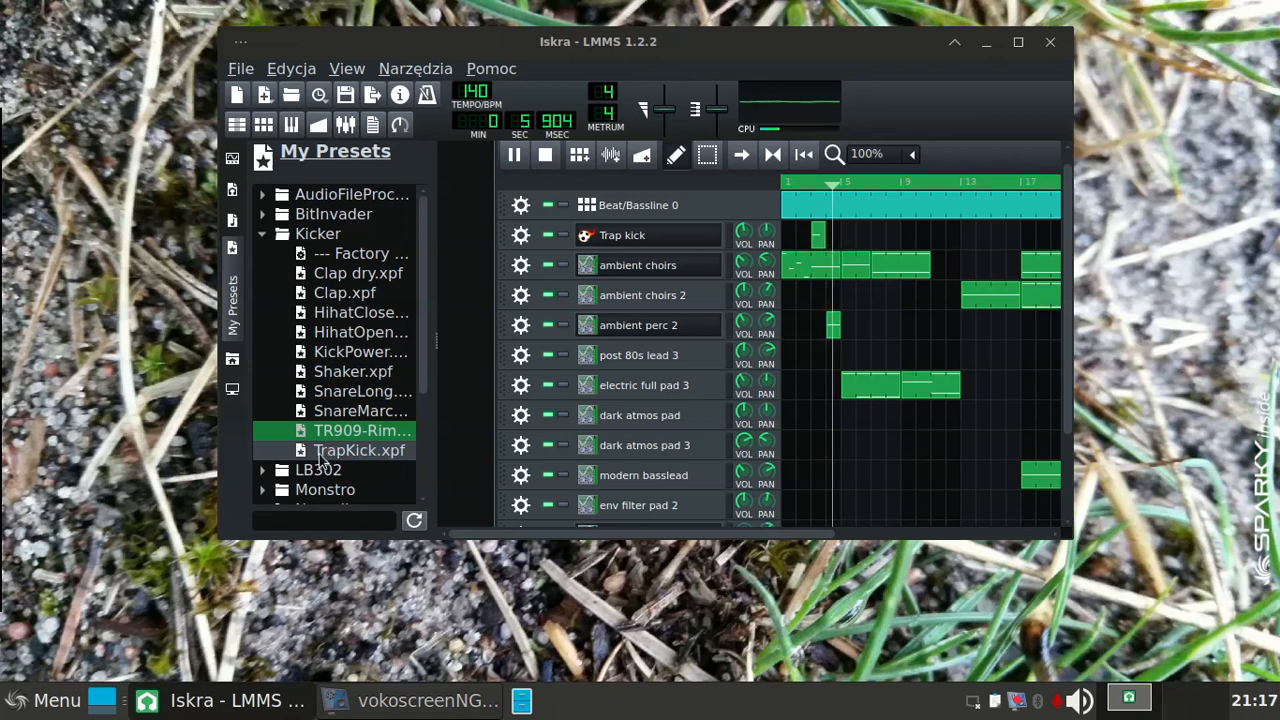
pyautogui.click(321, 452)
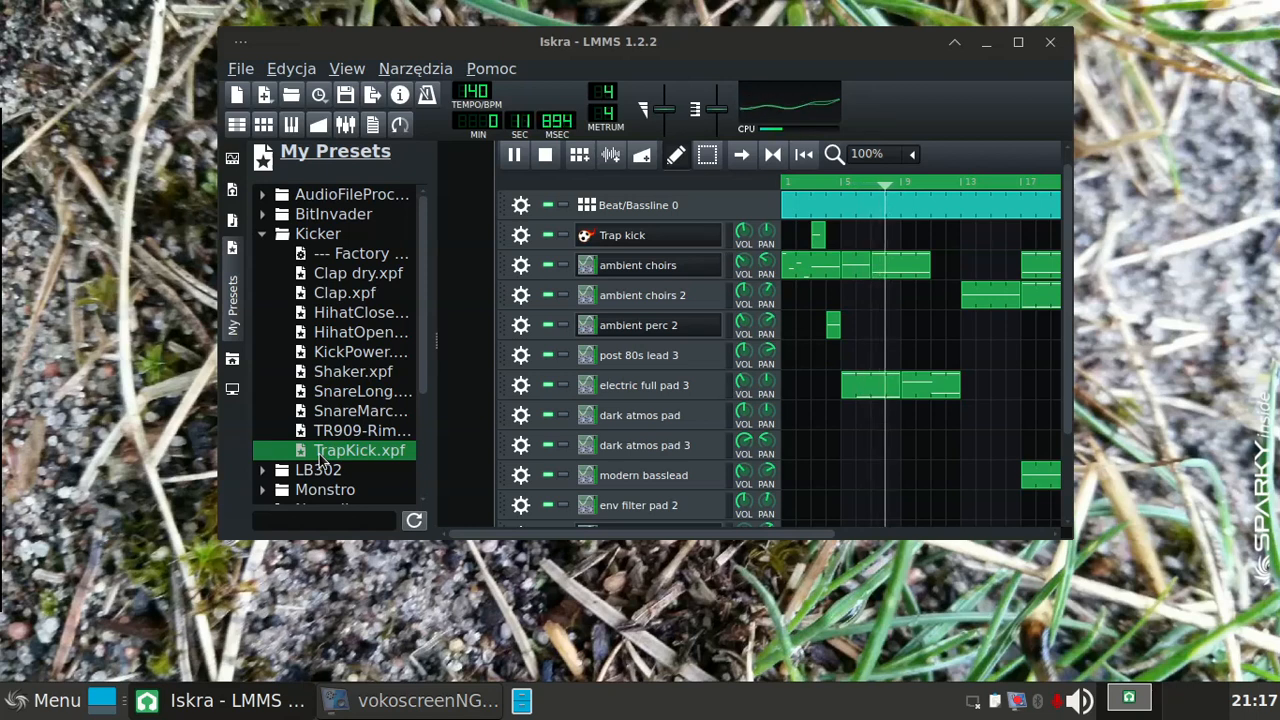
pyautogui.click(342, 354)
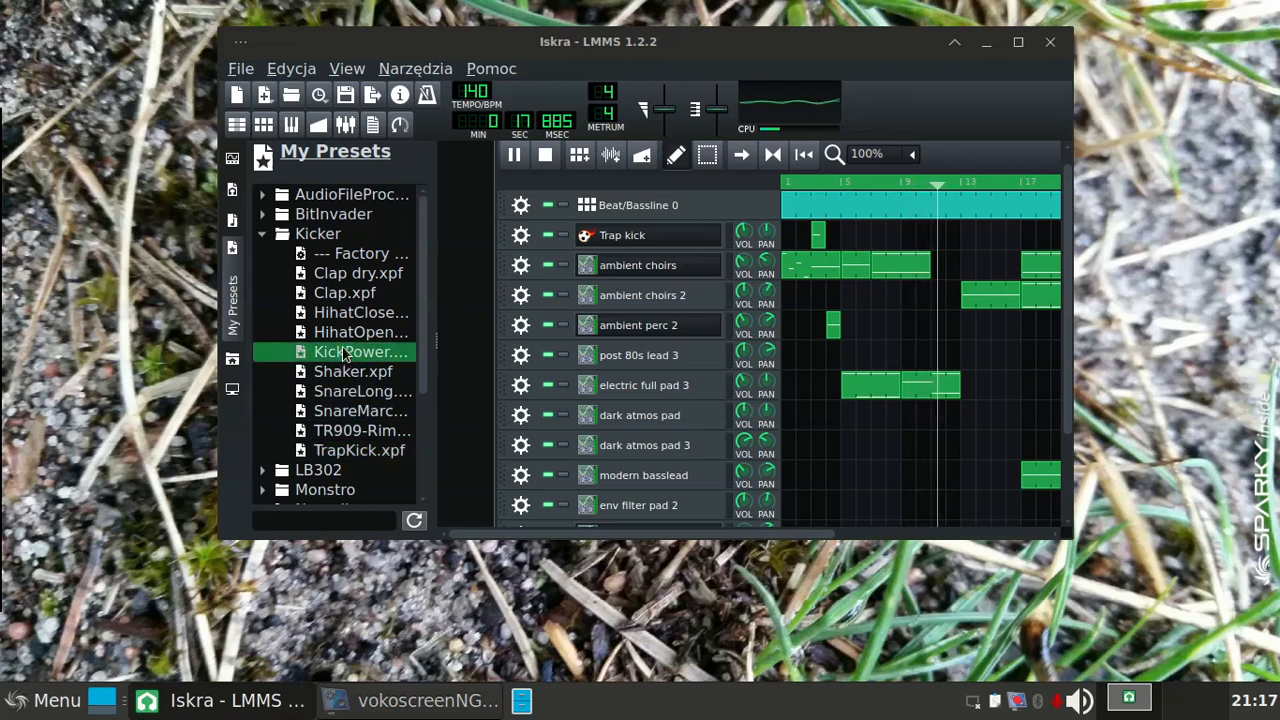
pyautogui.click(354, 340)
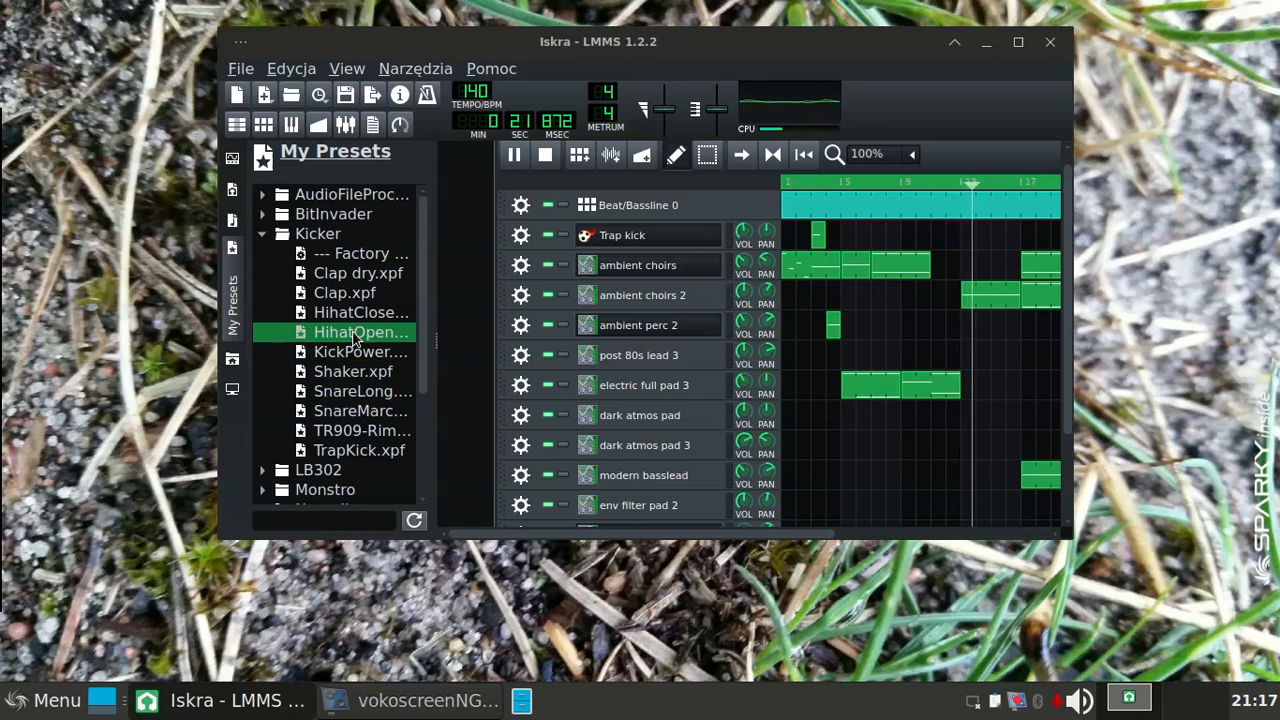
pyautogui.click(360, 280)
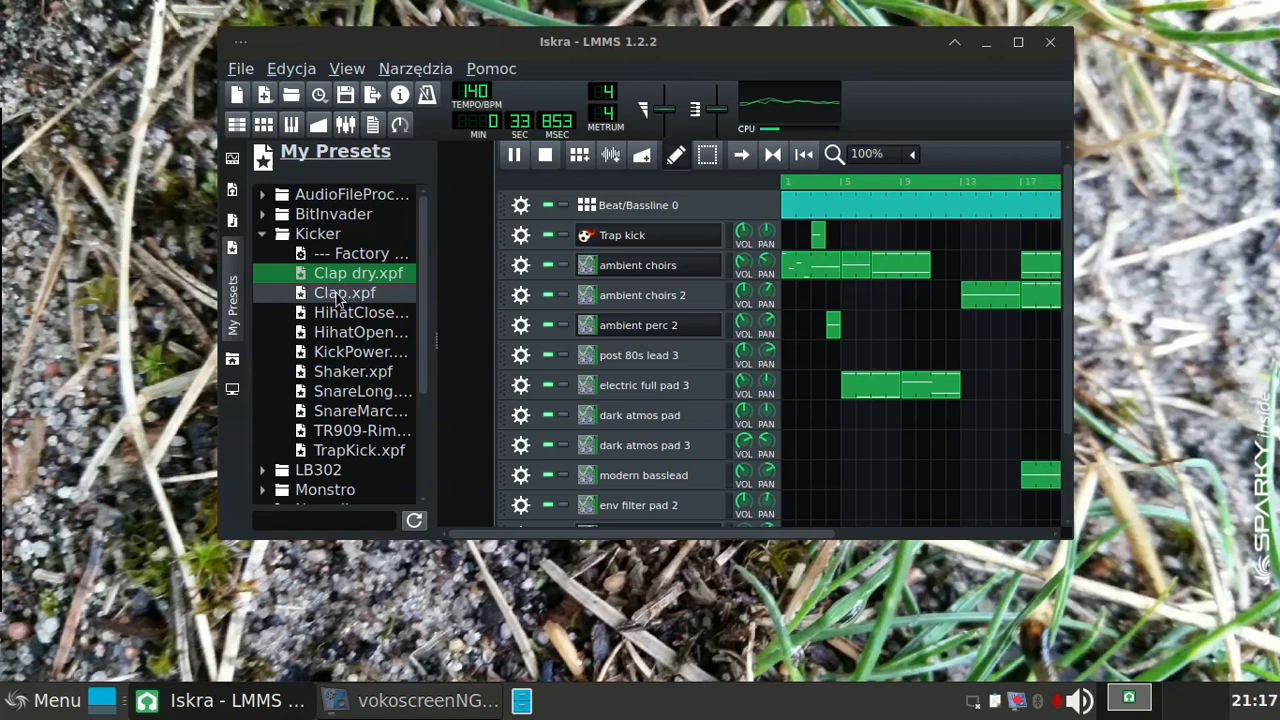
pyautogui.click(338, 296)
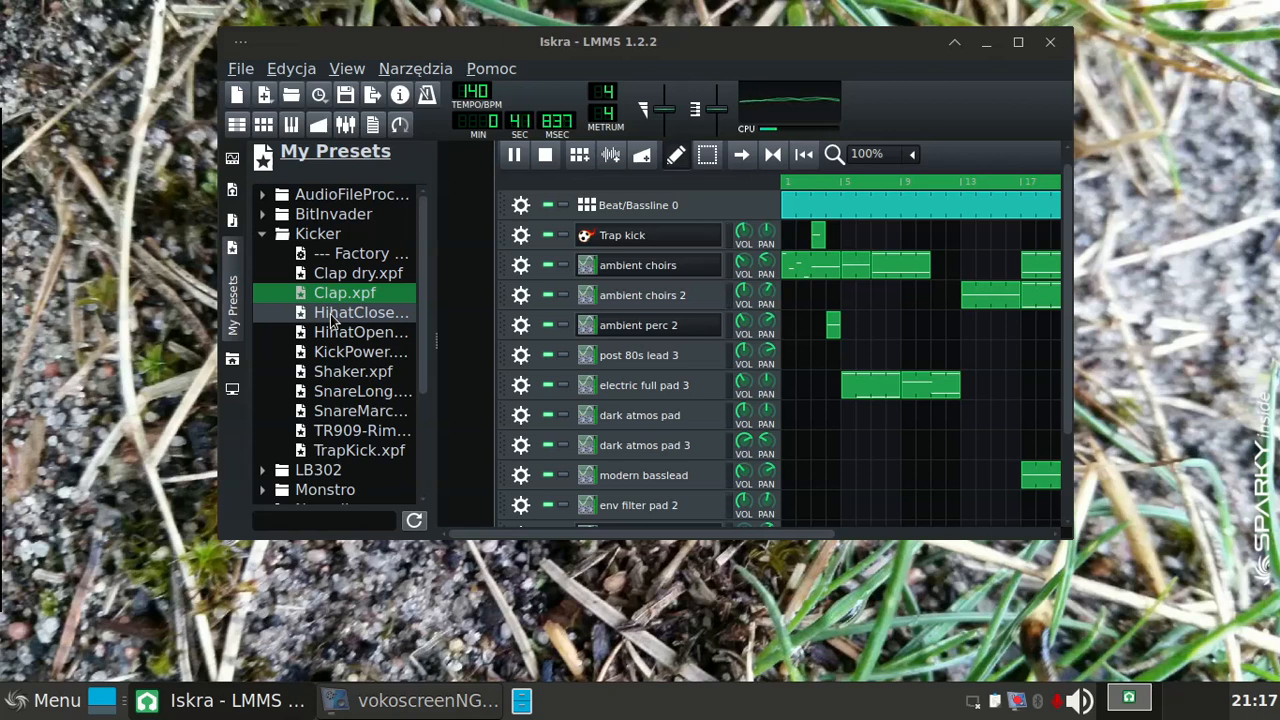
pyautogui.click(334, 318)
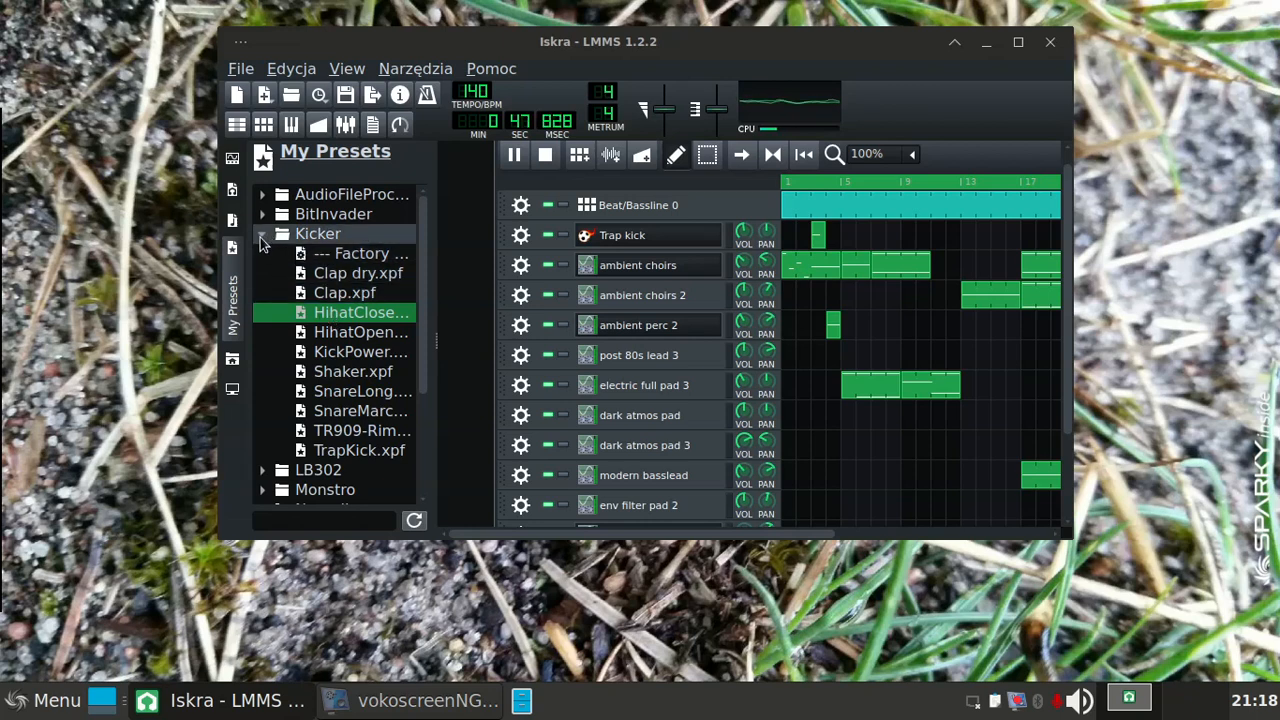
pyautogui.click(262, 238)
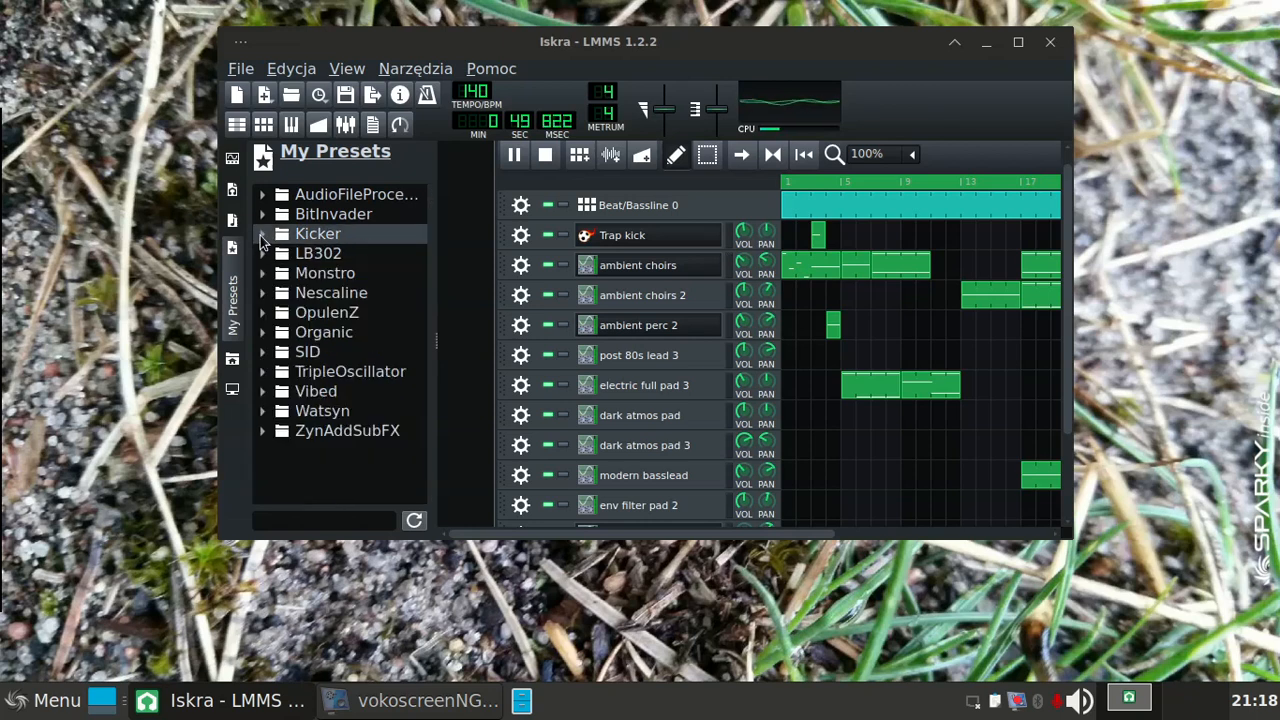
# Step: Audition the toy_piano preset of BitInvader and look through the LB302 presets, collapsing each folder
pyautogui.click(261, 217)
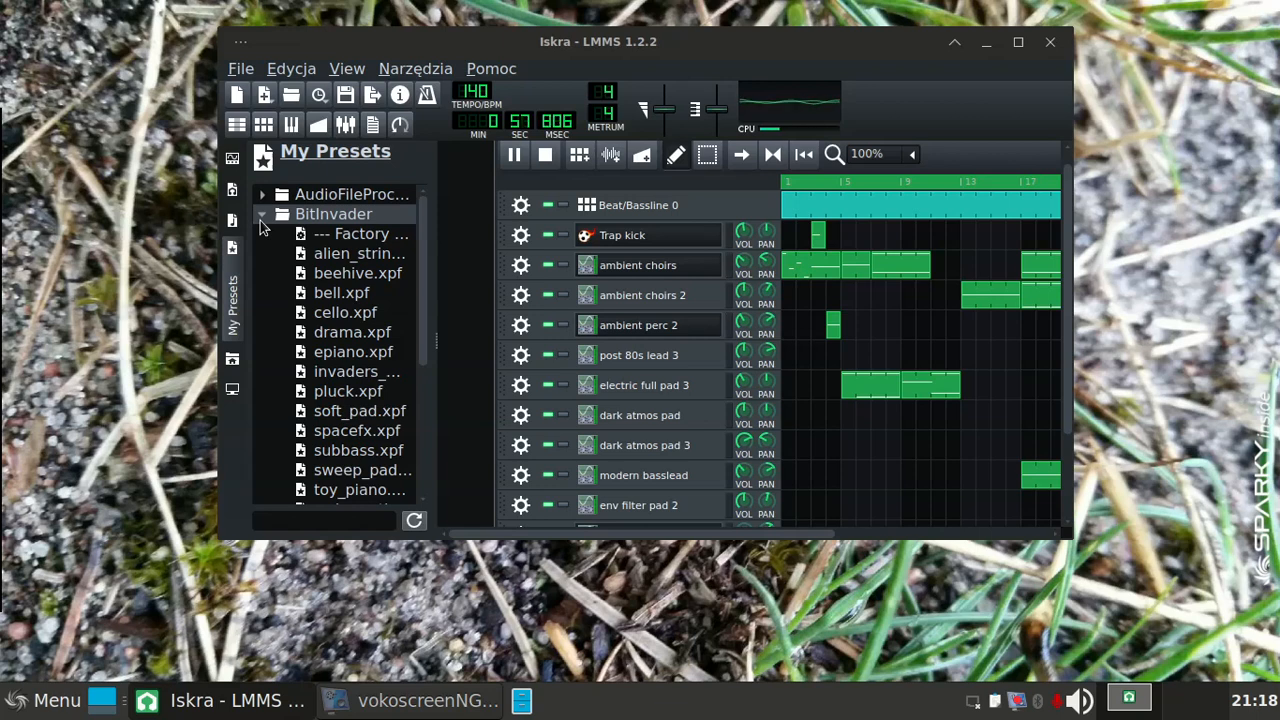
pyautogui.click(357, 490)
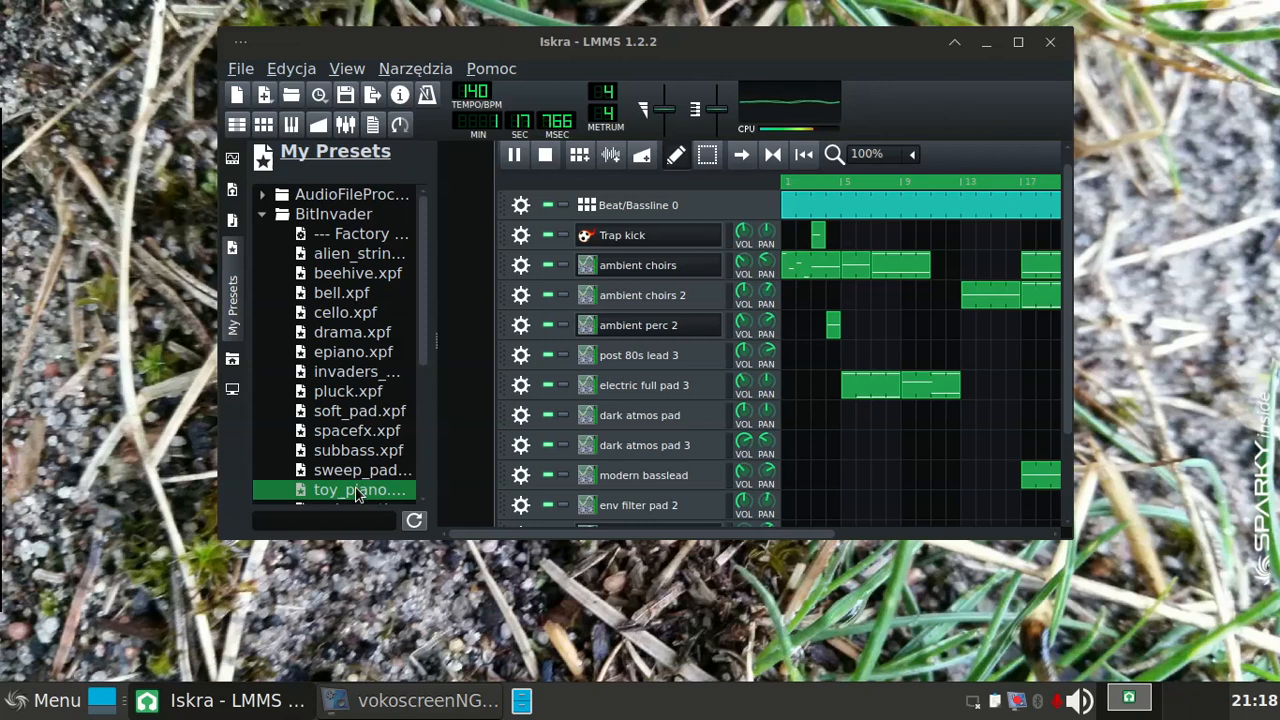
pyautogui.click(263, 215)
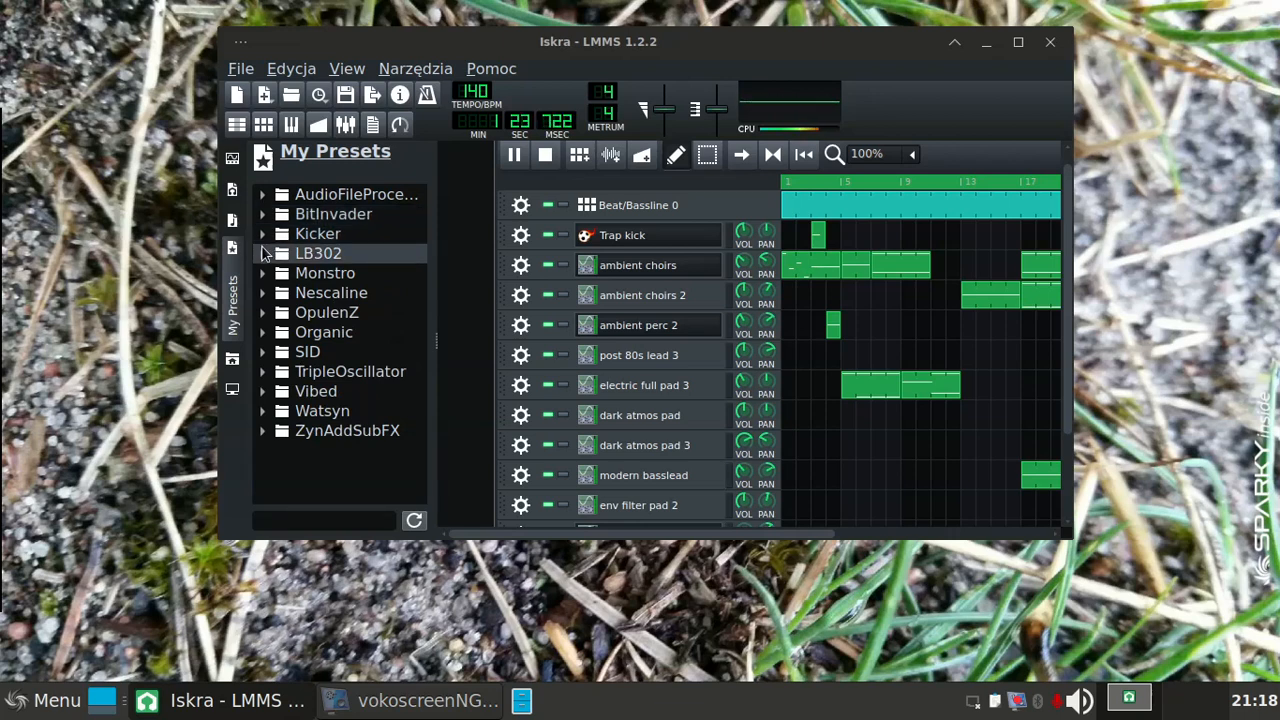
pyautogui.click(262, 254)
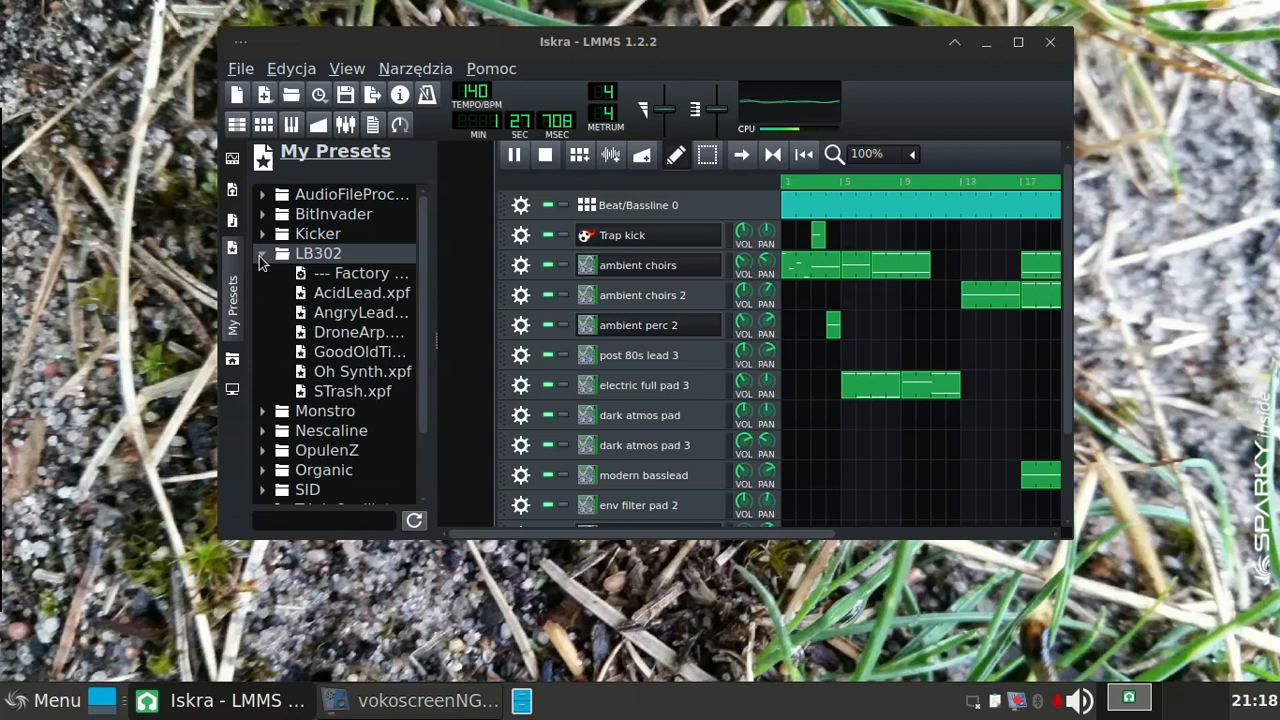
pyautogui.click(262, 256)
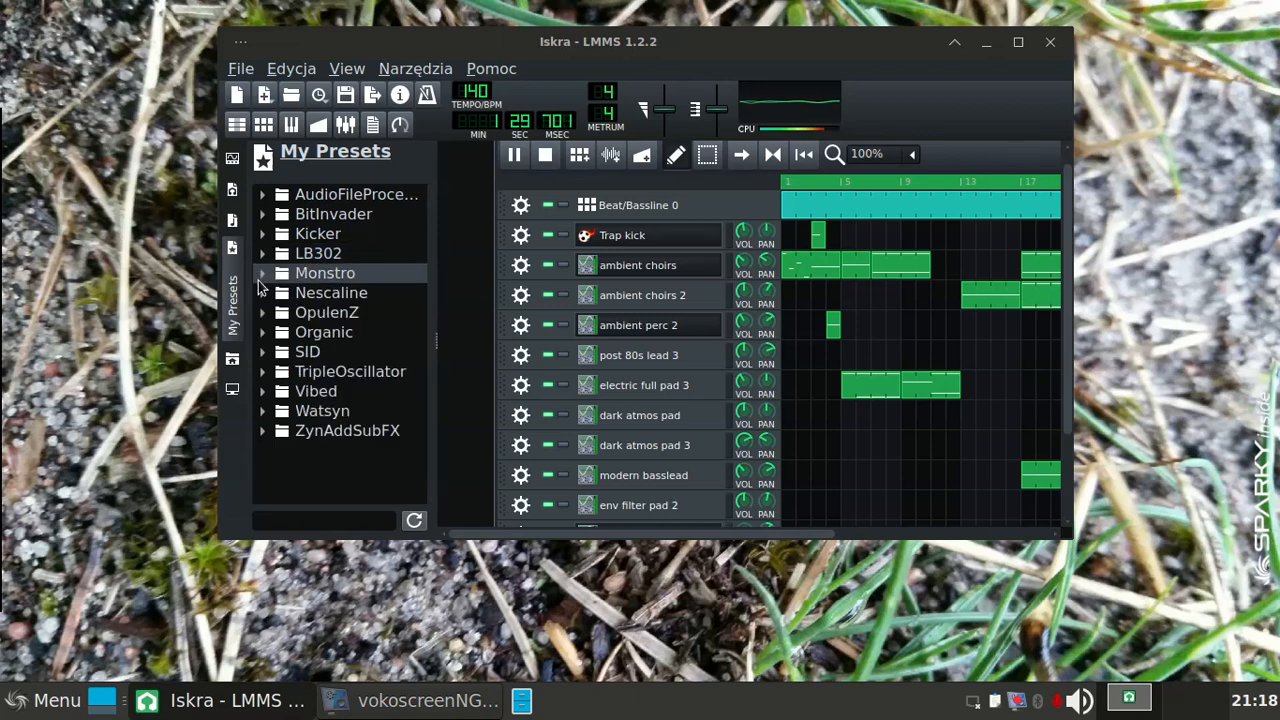
# Step: Audition the Growl, Phat and ScaryBell presets in the Monstro folder
pyautogui.click(261, 274)
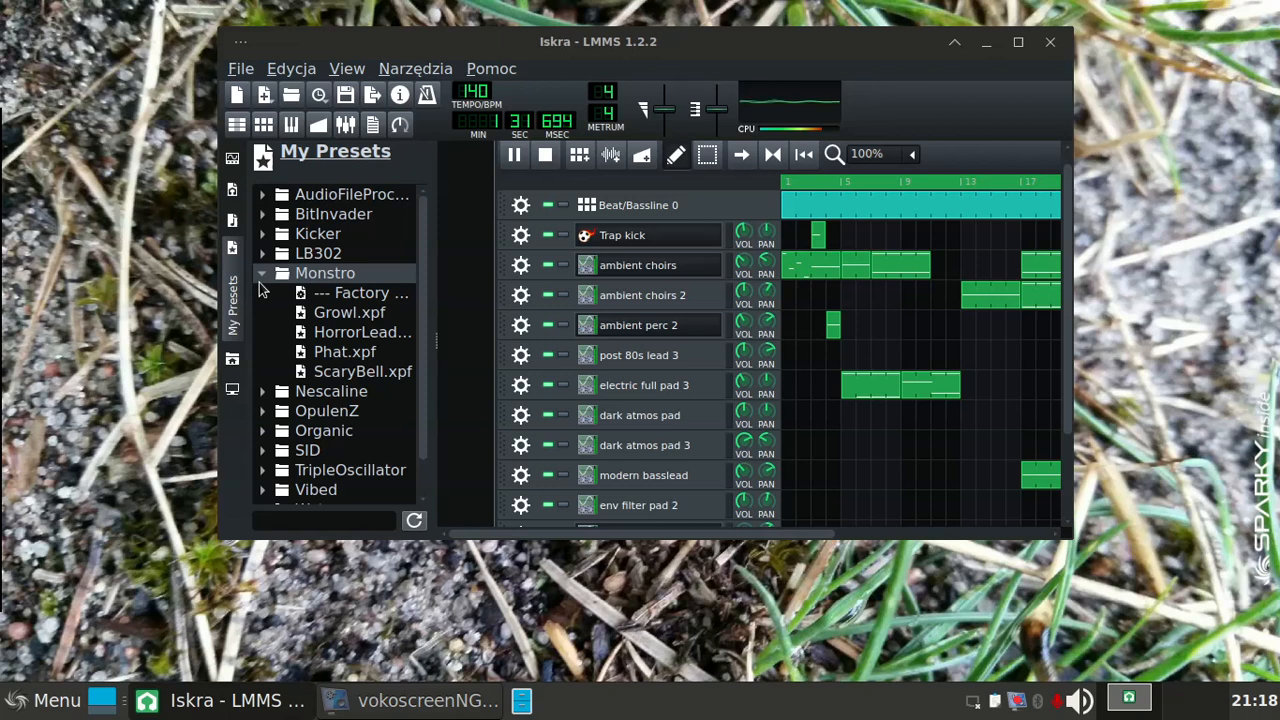
pyautogui.click(317, 316)
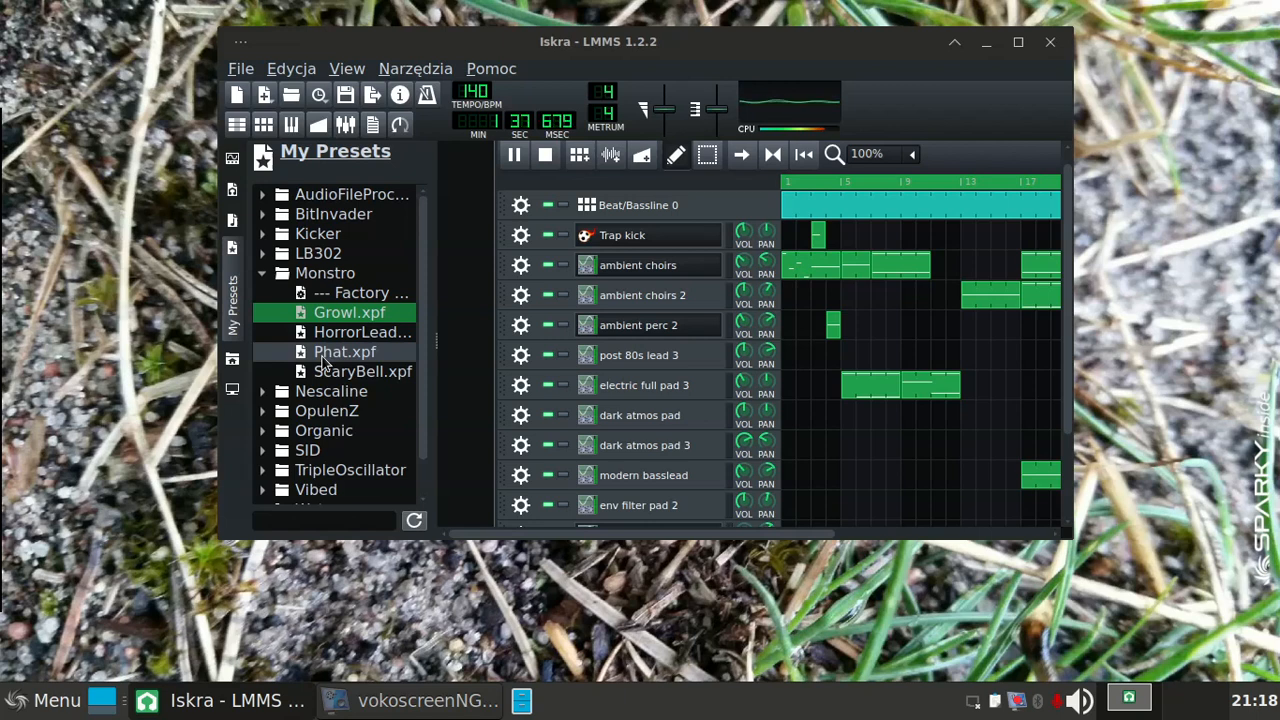
pyautogui.click(324, 356)
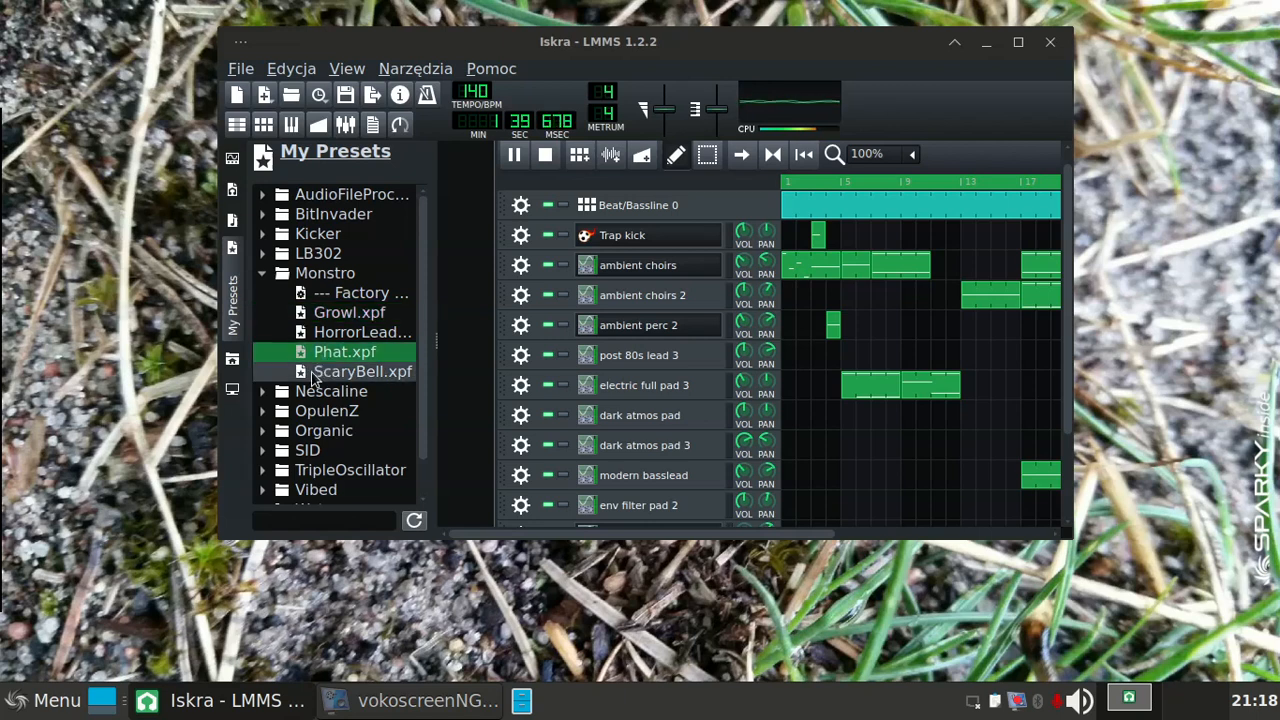
pyautogui.click(316, 376)
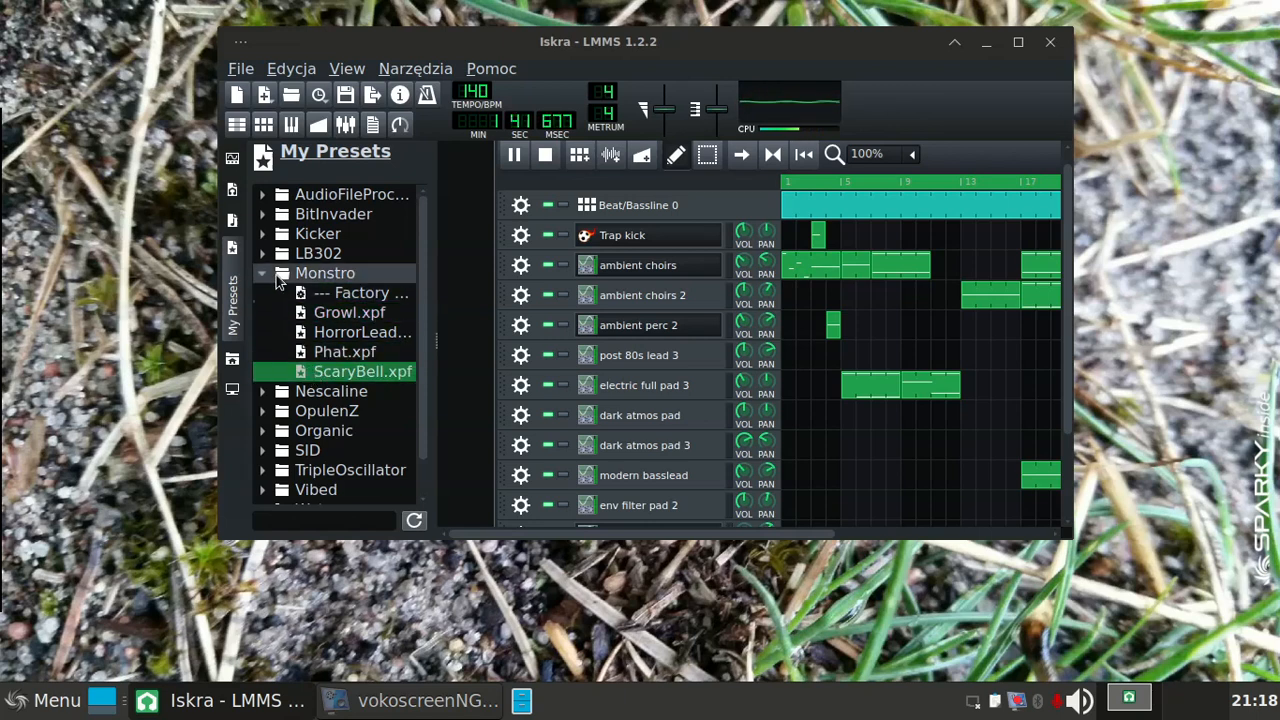
# Step: Close the Monstro folder and audition the Detune_le… preset in the Nescaline folder, collapsing it again
pyautogui.click(263, 274)
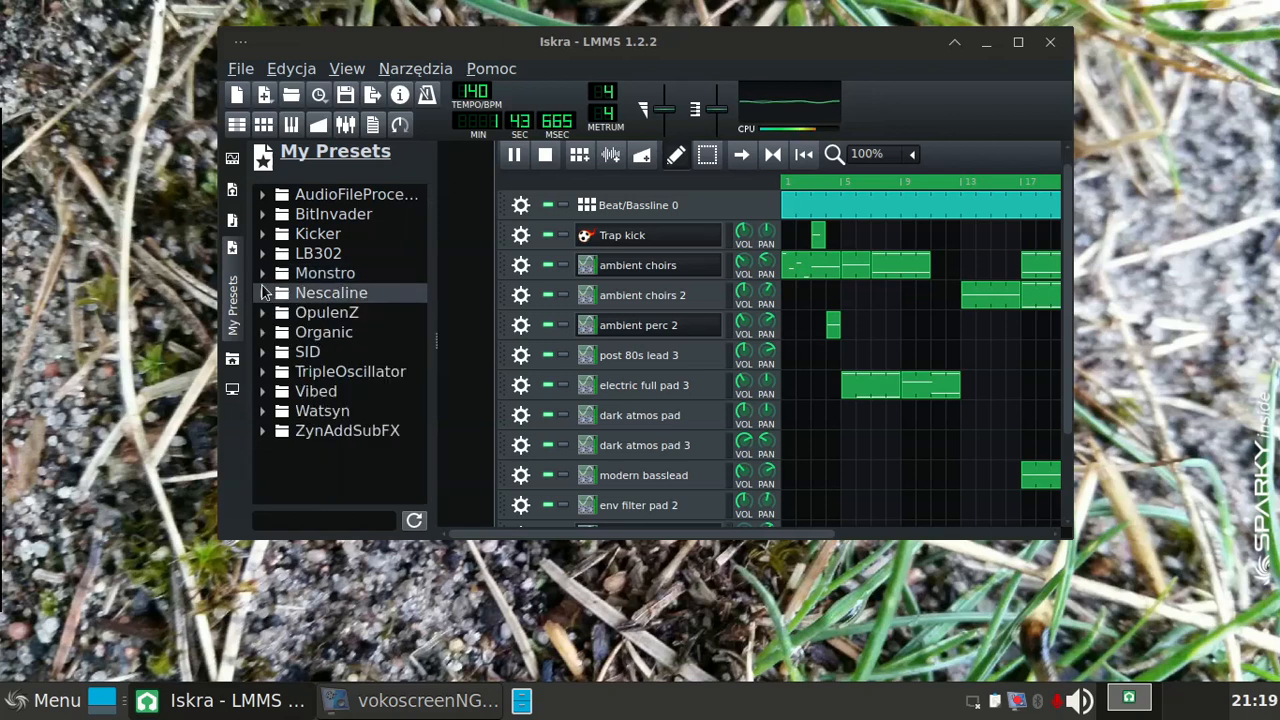
pyautogui.click(263, 293)
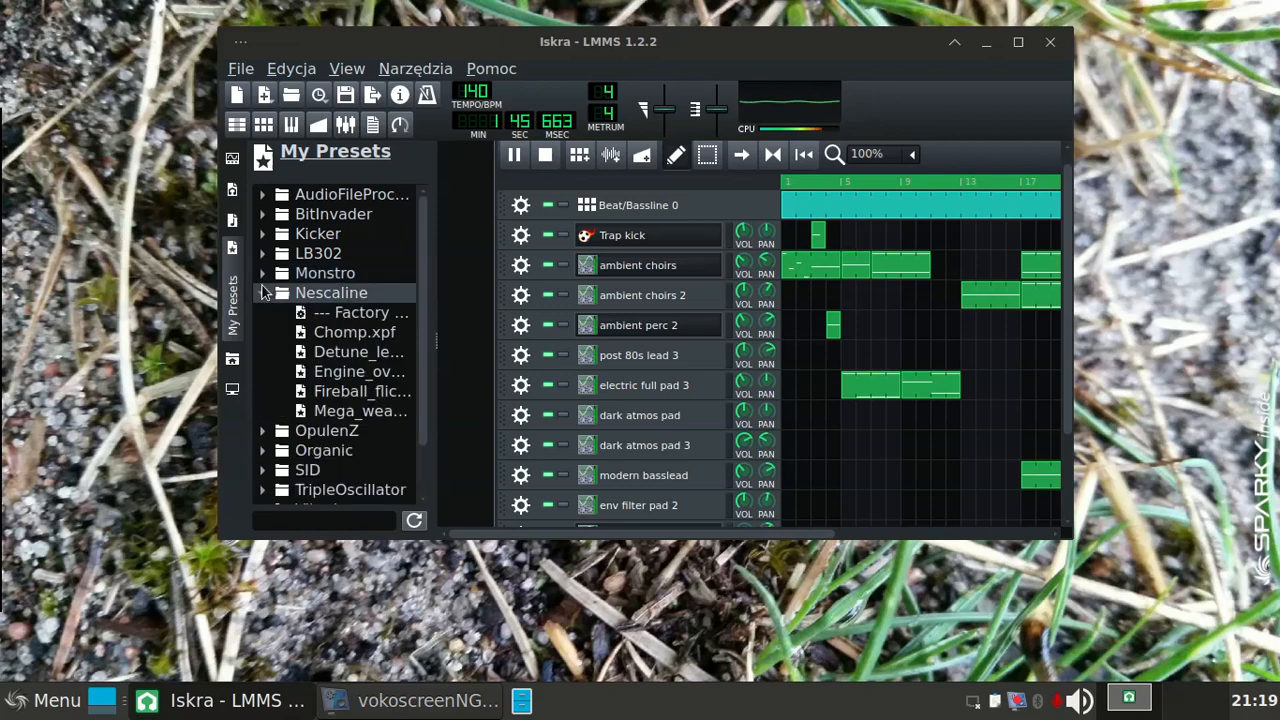
pyautogui.click(325, 357)
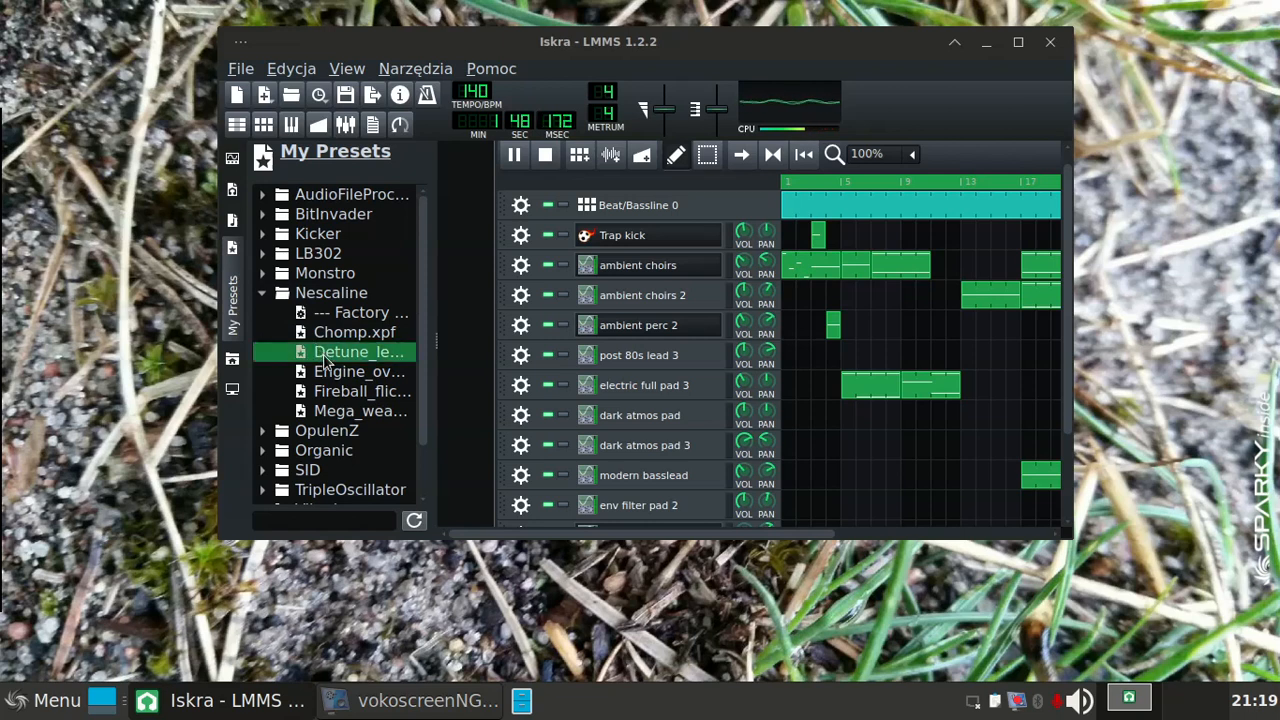
pyautogui.click(263, 293)
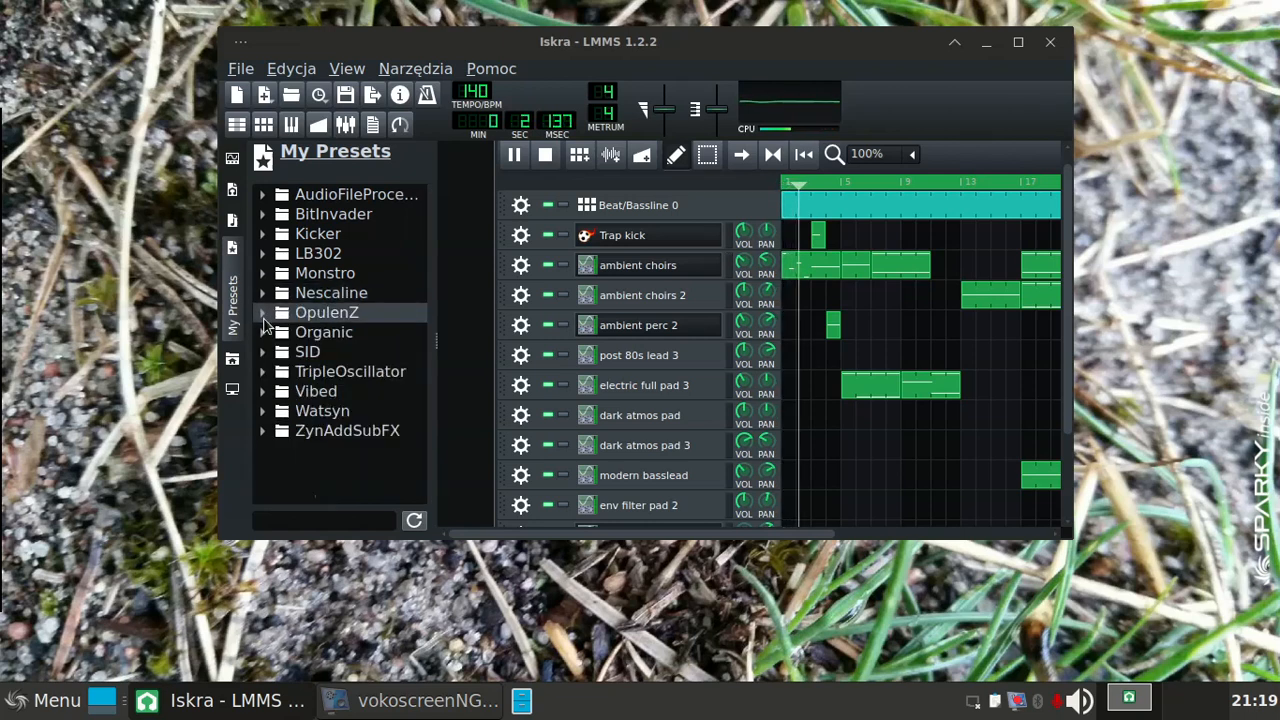
# Step: Audition the sequencer, puresine, organ_blue…, Rubberban… and Pwnage presets in the Organic folder, and collapse the folder
pyautogui.click(263, 334)
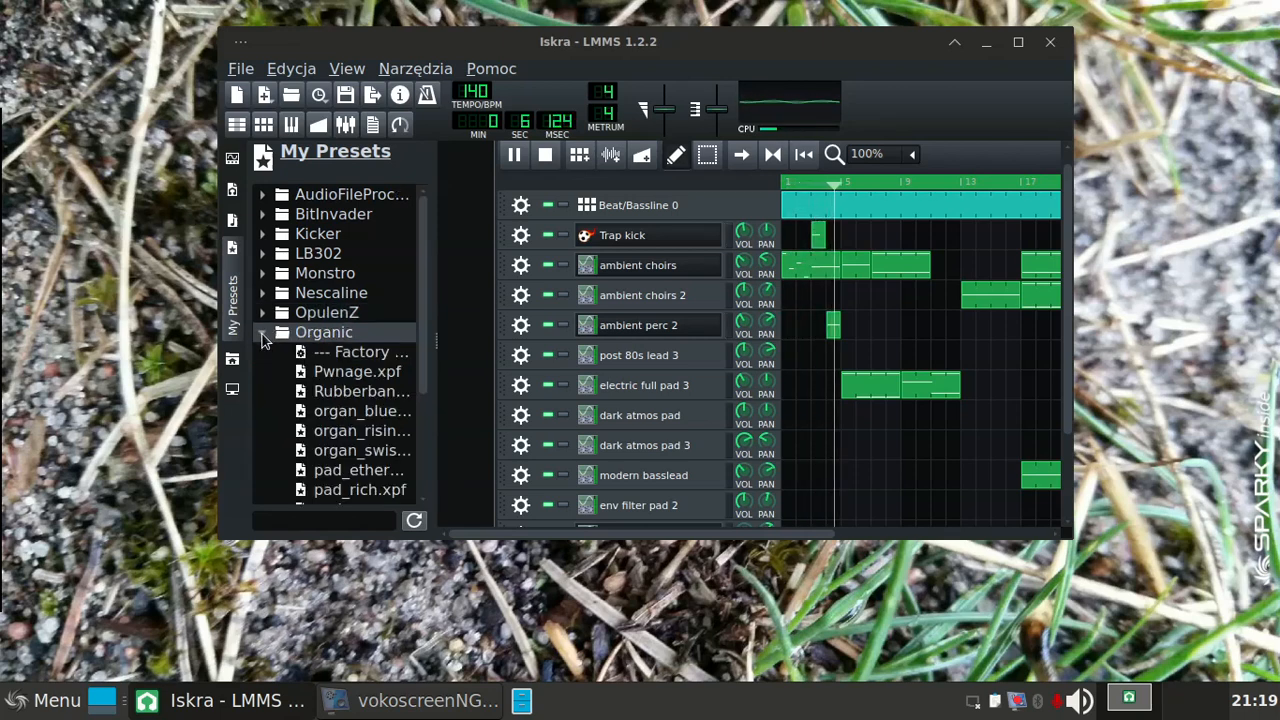
pyautogui.click(262, 334)
pyautogui.click(263, 337)
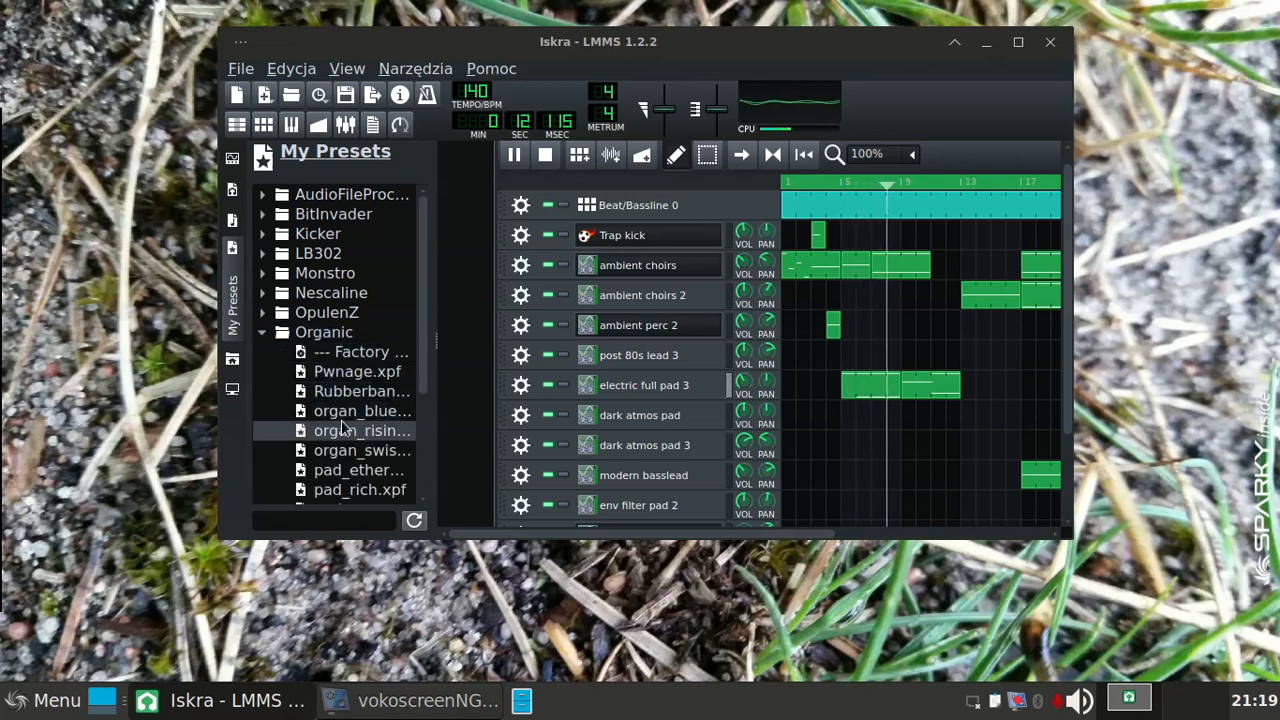
pyautogui.moveTo(420, 385); pyautogui.dragTo(430, 430)
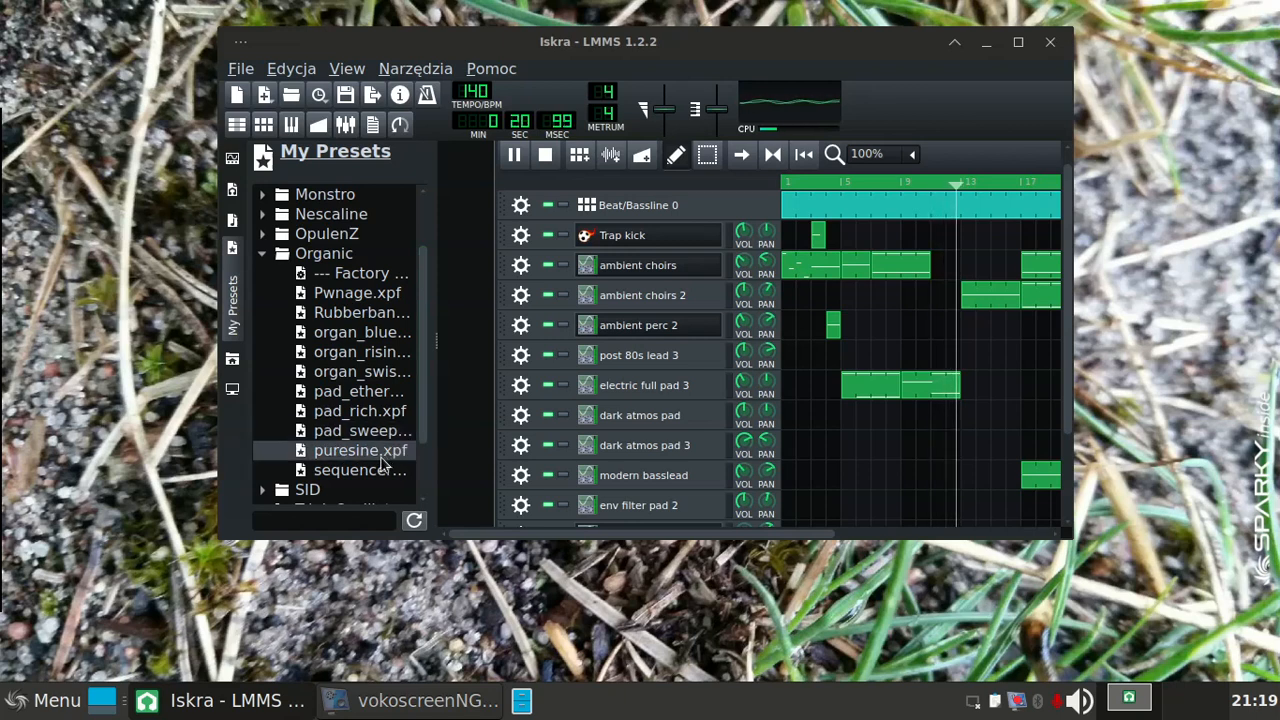
pyautogui.click(350, 476)
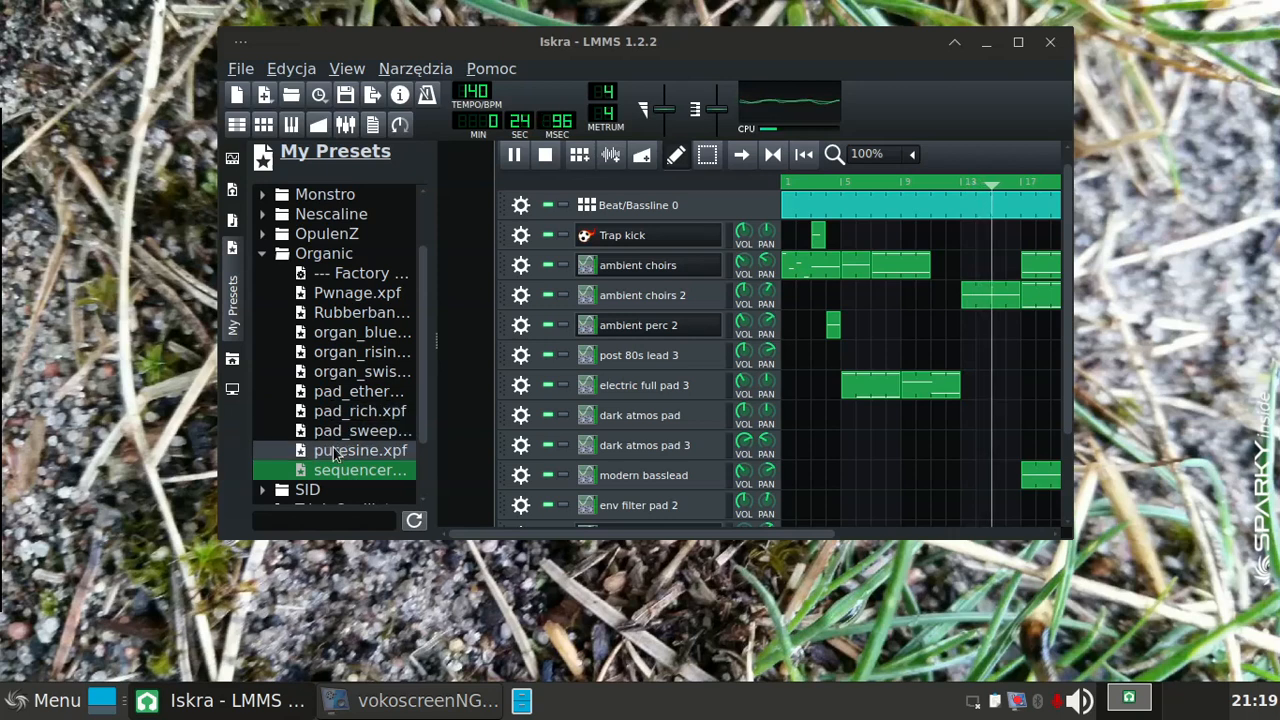
pyautogui.click(338, 455)
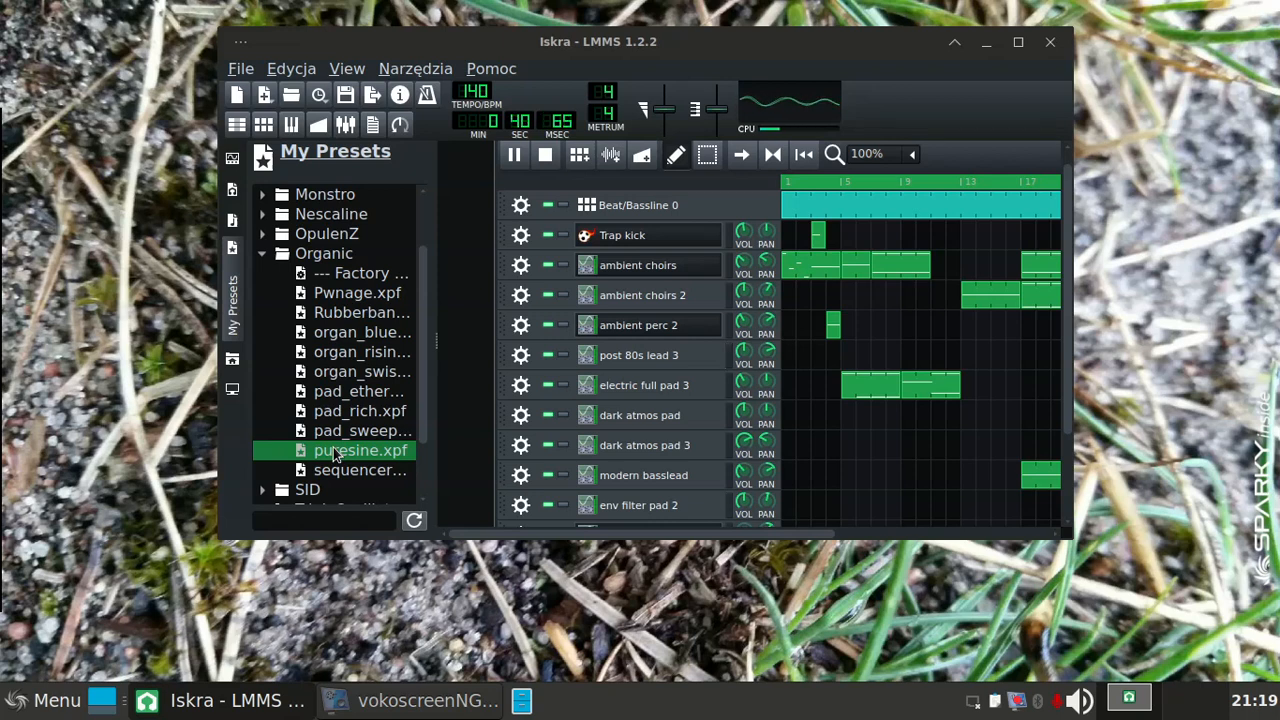
pyautogui.click(340, 334)
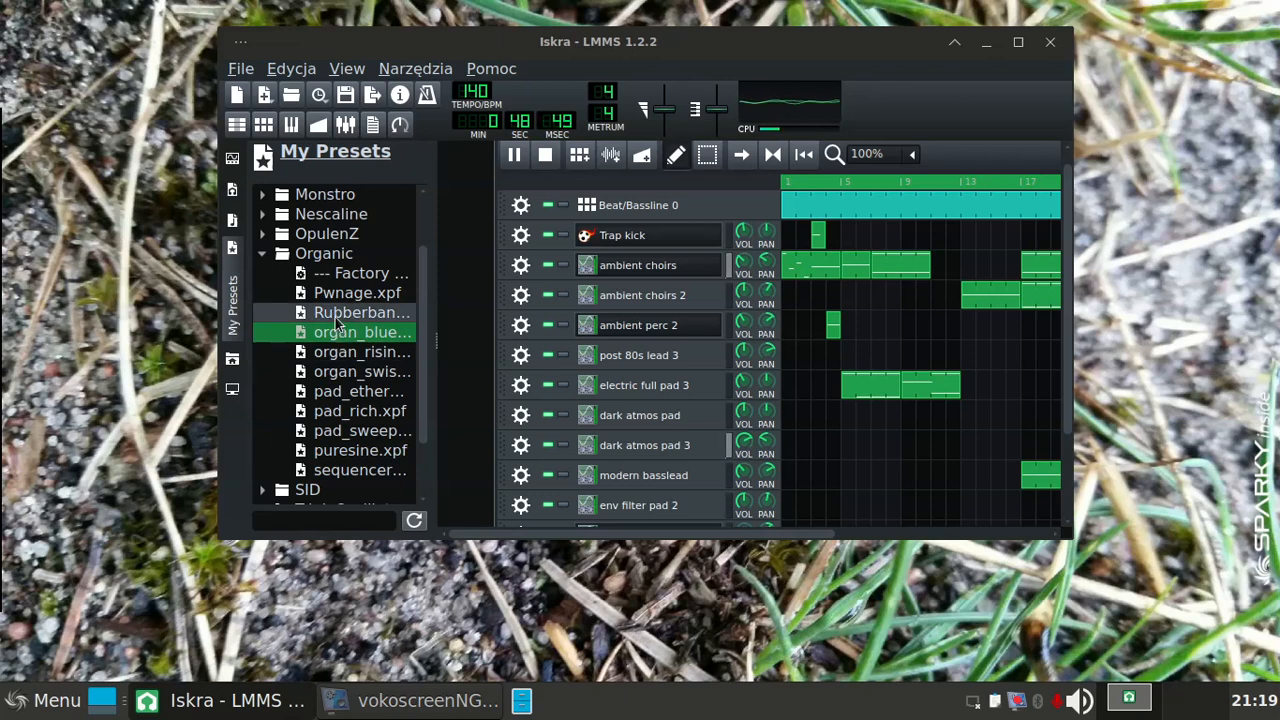
pyautogui.click(340, 316)
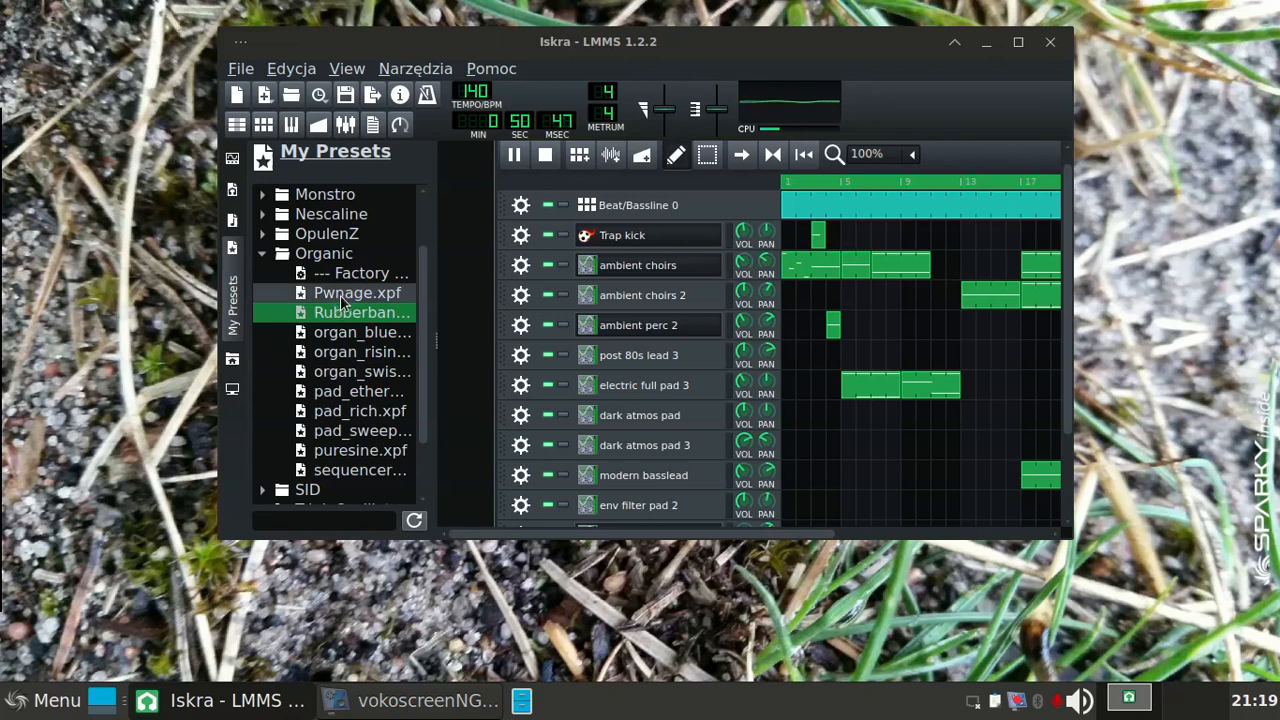
pyautogui.click(345, 296)
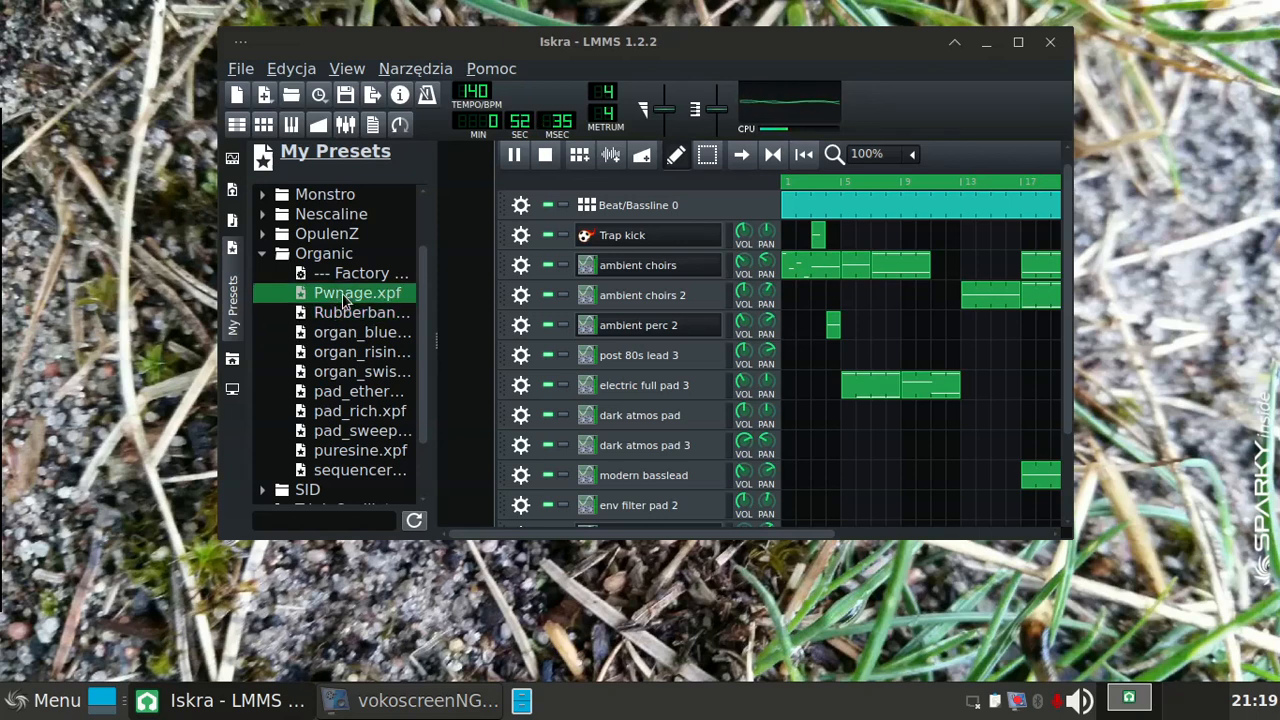
pyautogui.click(266, 256)
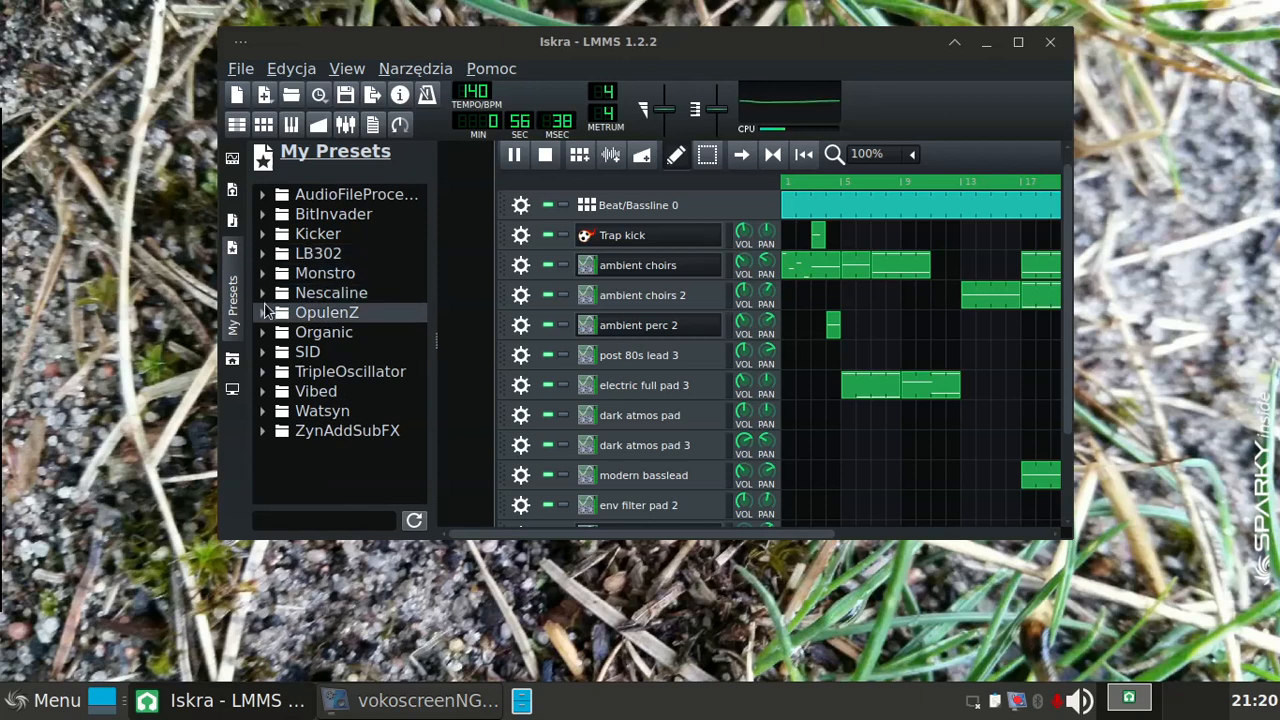
# Step: Audition the Cheesy_sy…, Epiano and Funky presets in the OpulenZ folder, and collapse the folder
pyautogui.click(266, 314)
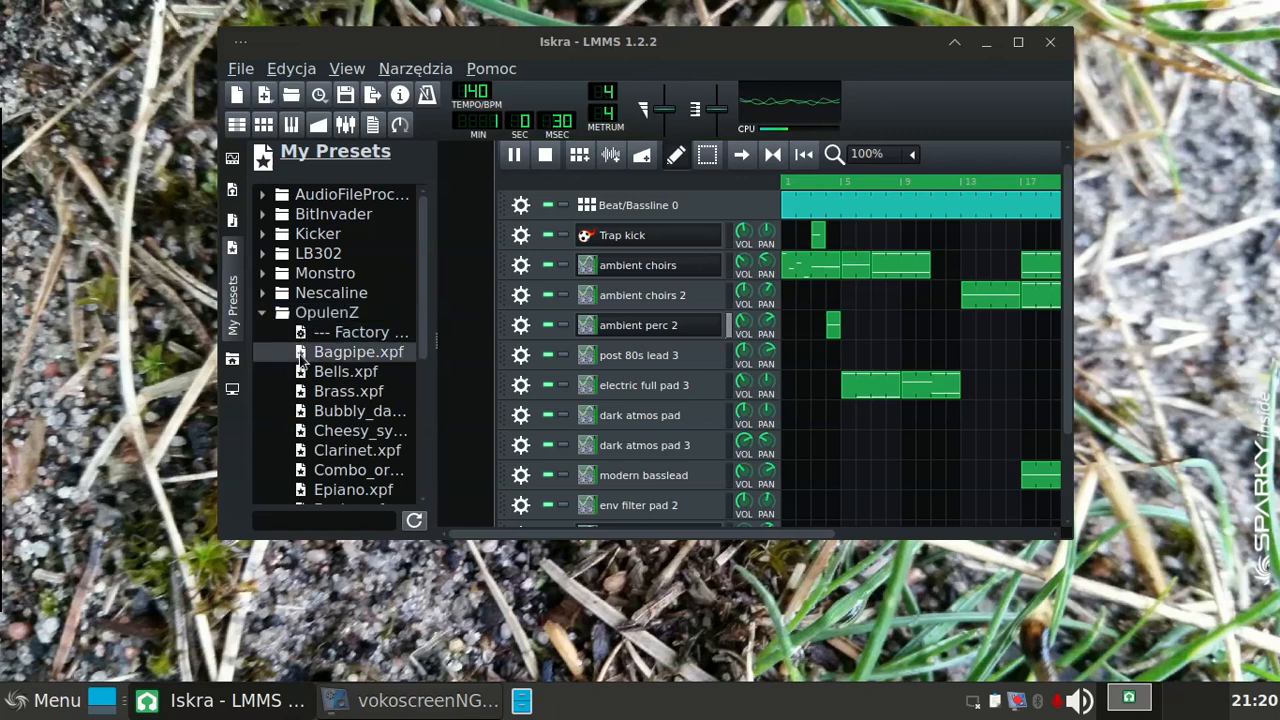
pyautogui.click(341, 432)
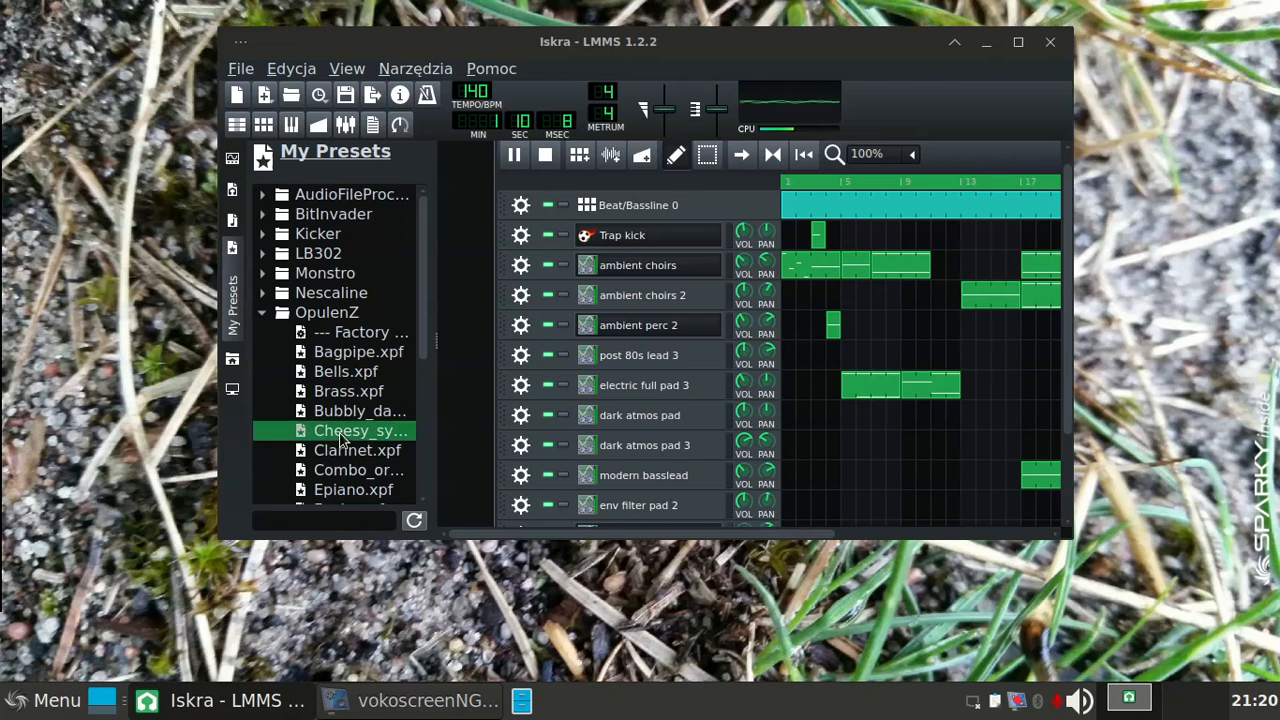
pyautogui.click(341, 490)
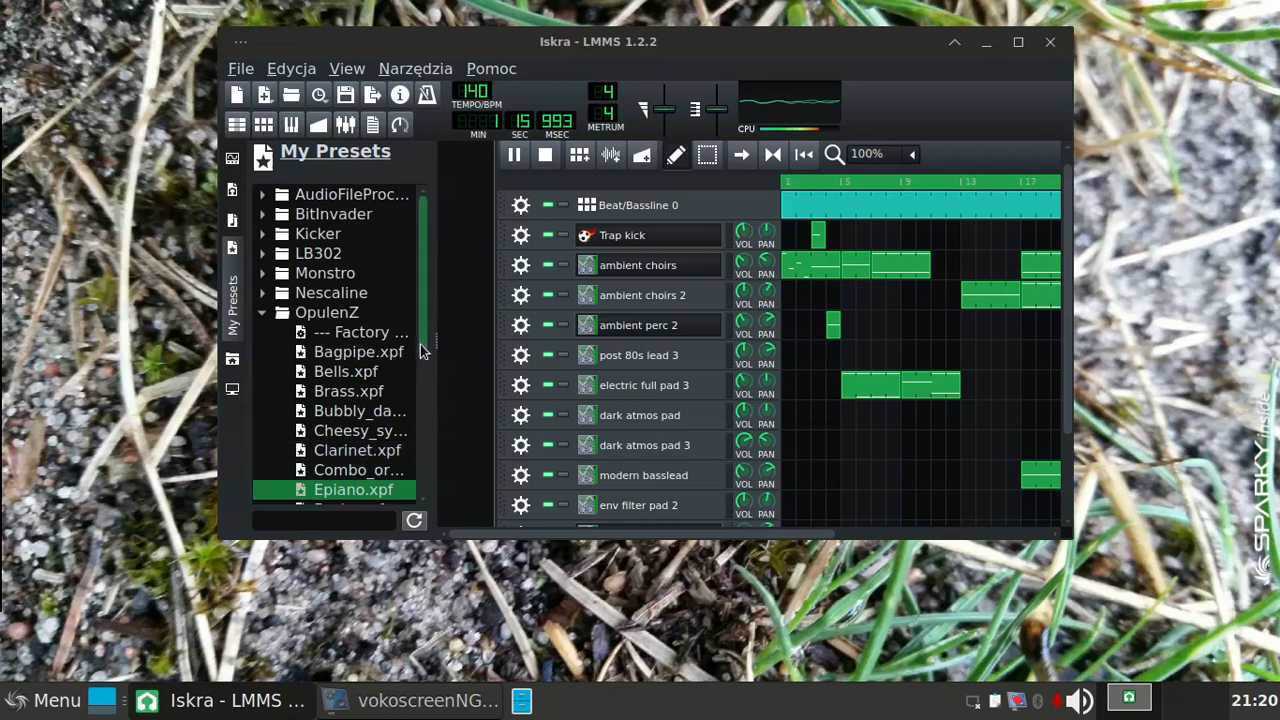
pyautogui.moveTo(420, 344); pyautogui.dragTo(421, 349)
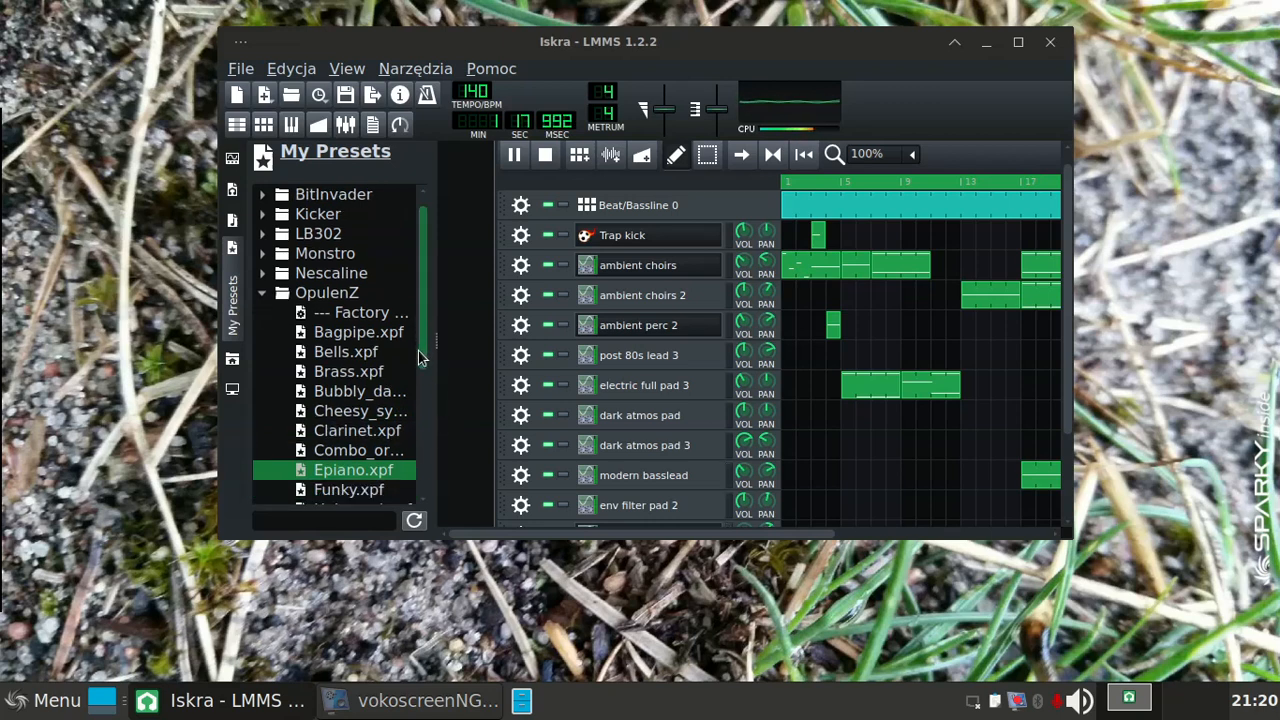
pyautogui.click(323, 492)
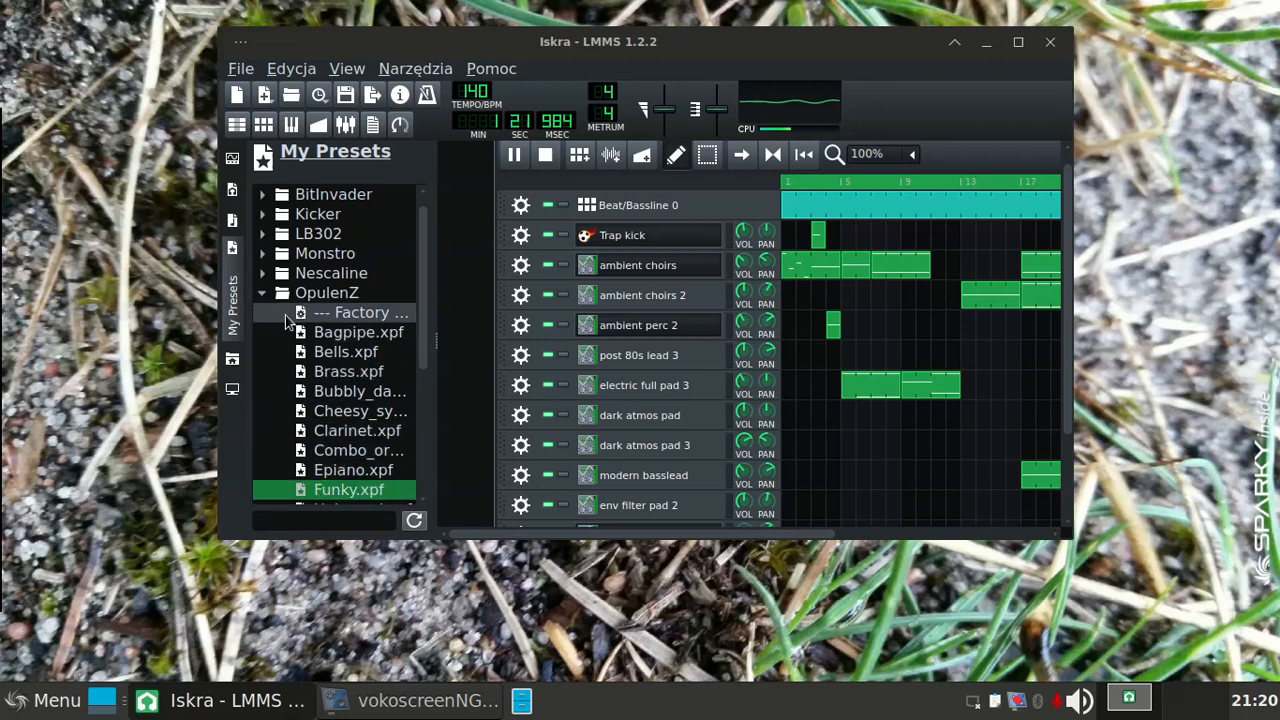
pyautogui.click(260, 299)
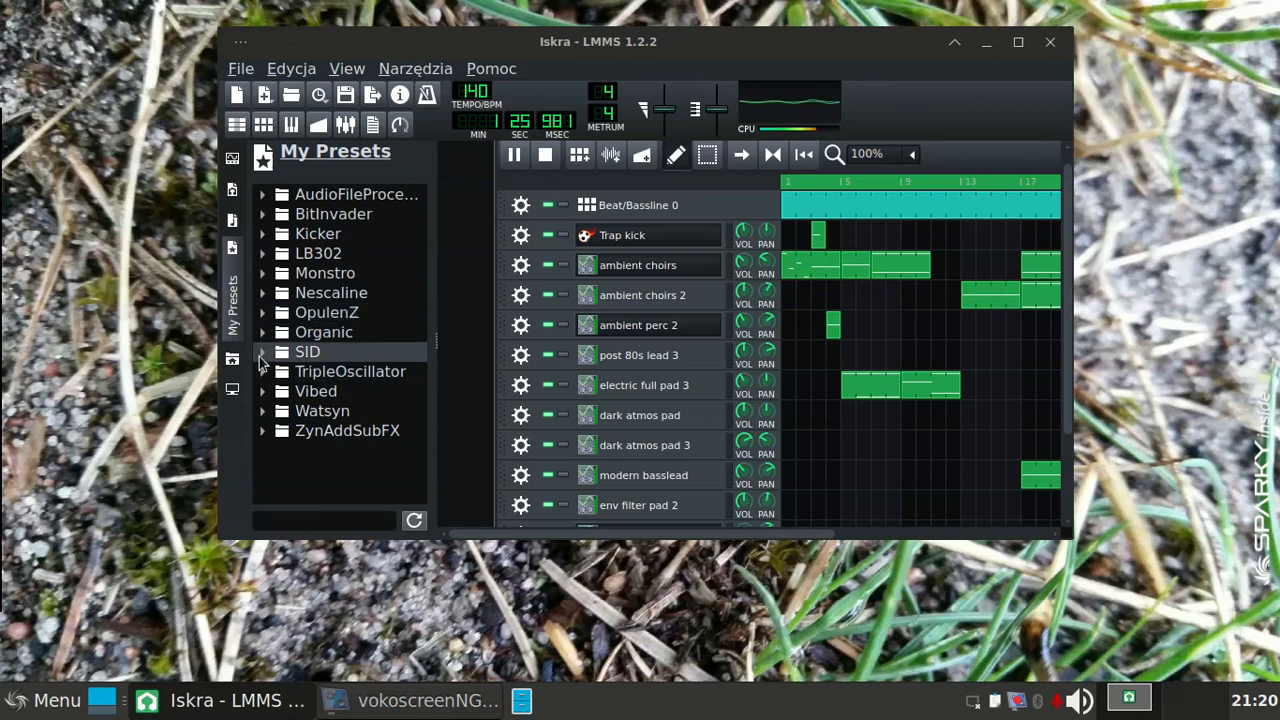
# Step: Audition the Bass, MadMind, Overdrive and Pad presets in the SID folder, and collapse the folder
pyautogui.click(260, 353)
pyautogui.click(341, 394)
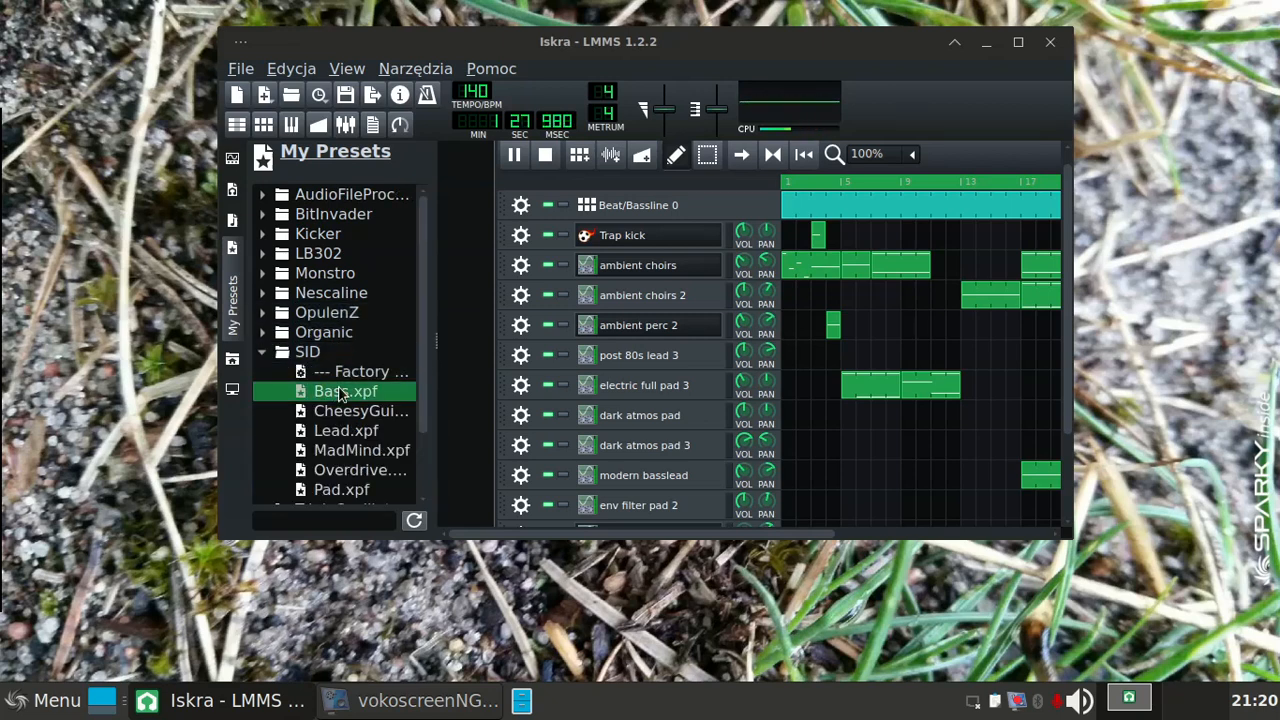
pyautogui.click(341, 452)
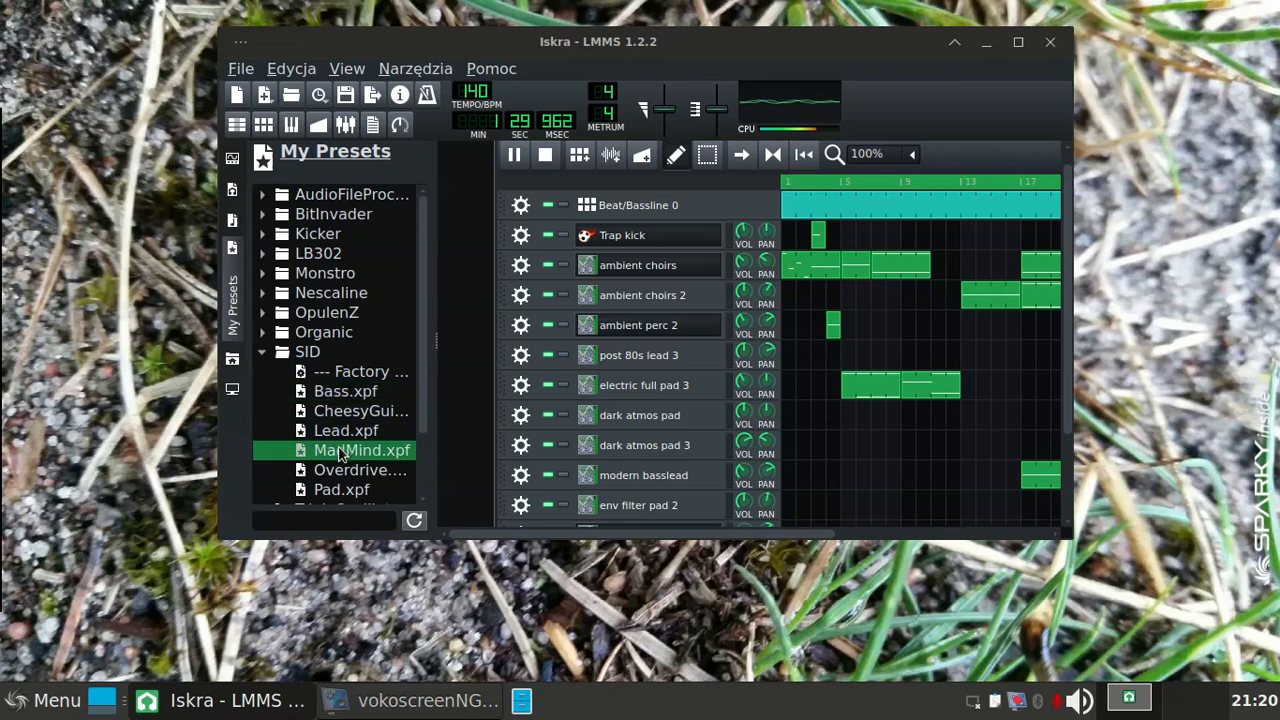
pyautogui.click(341, 472)
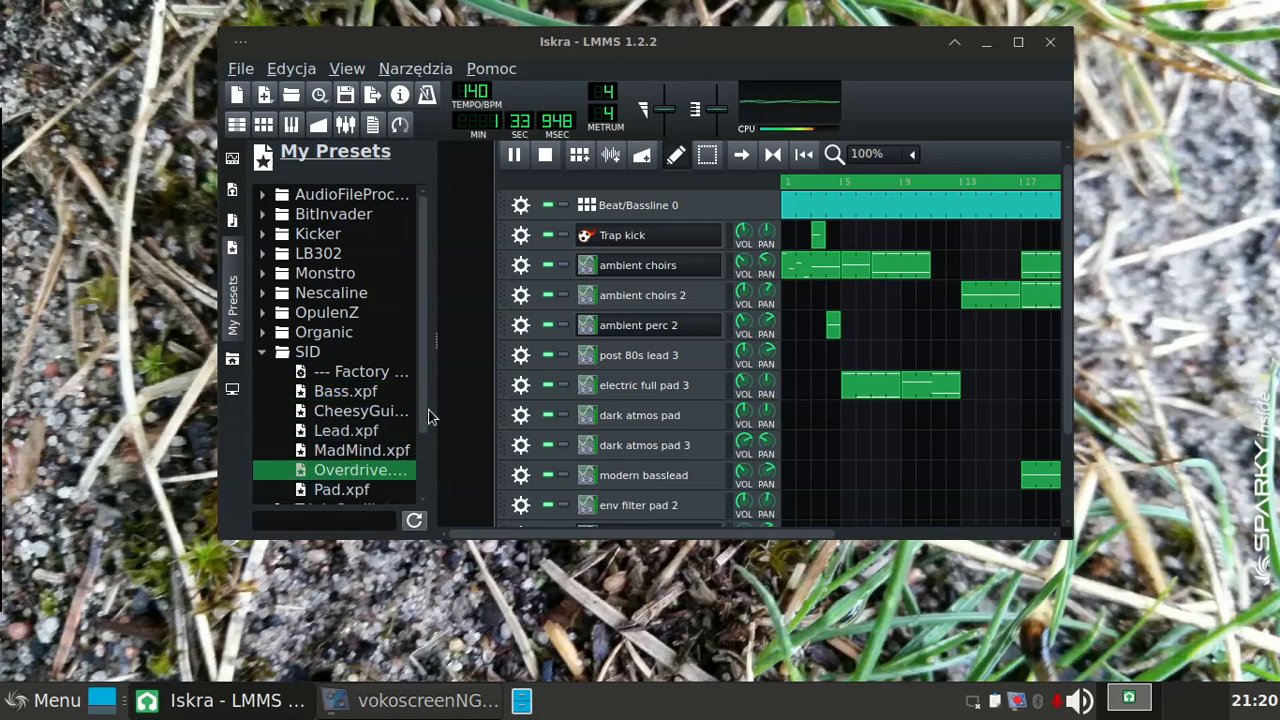
pyautogui.moveTo(430, 416); pyautogui.dragTo(432, 466)
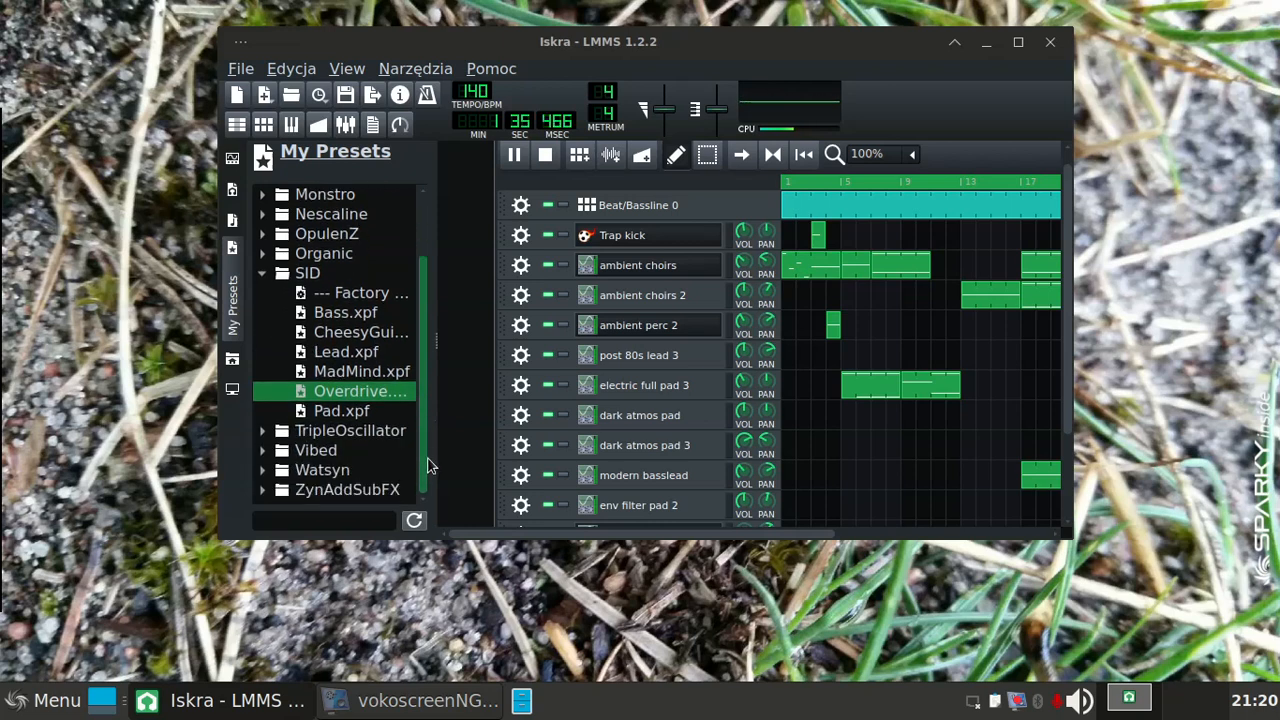
pyautogui.click(345, 416)
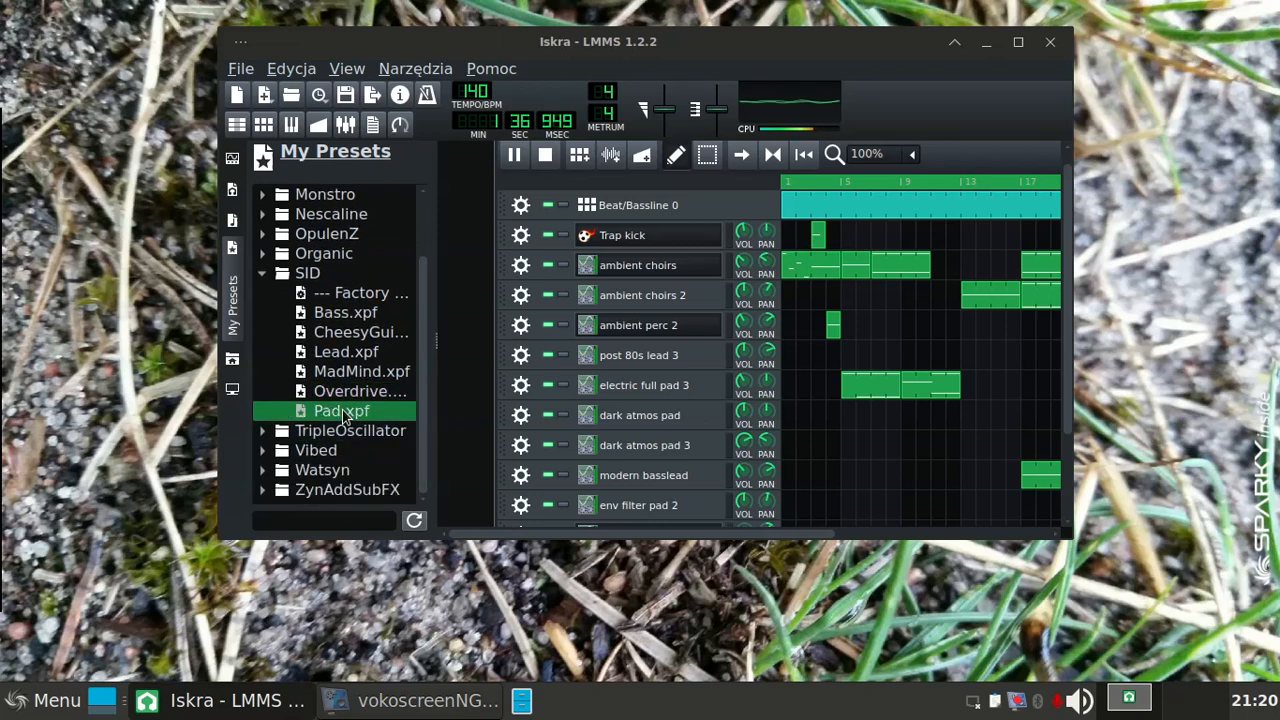
pyautogui.click(262, 274)
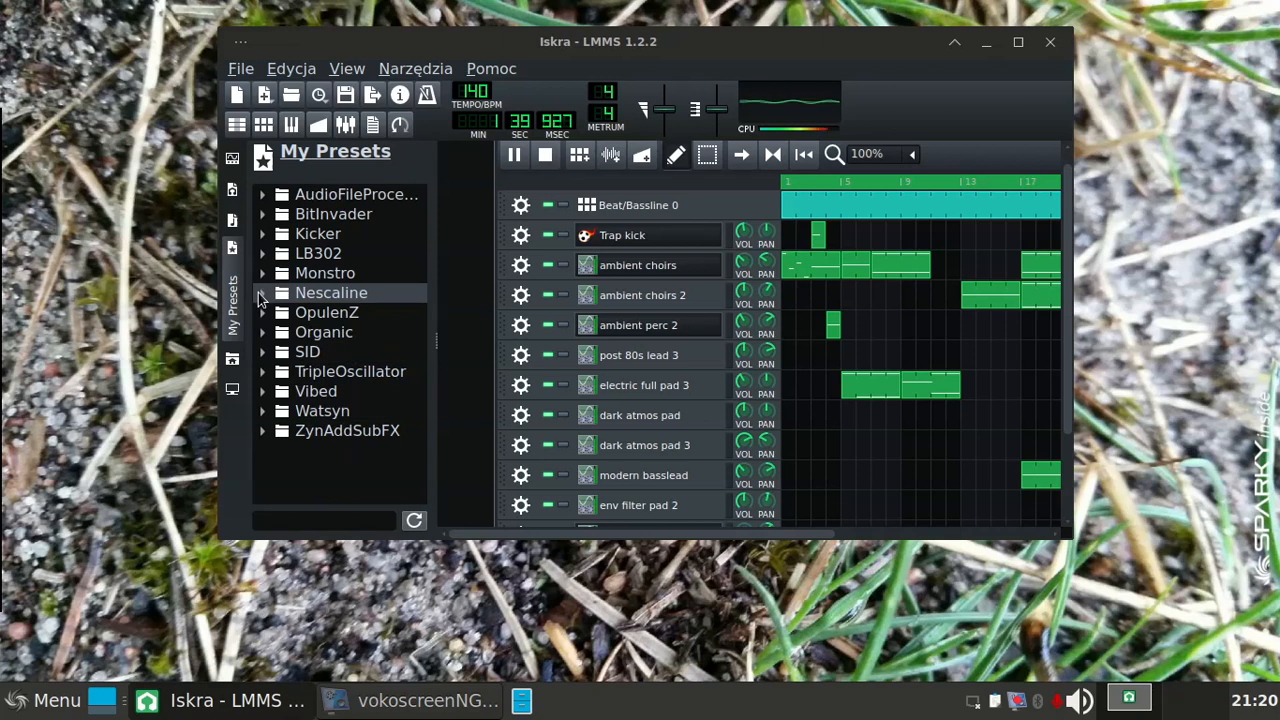
# Step: Audition the Detune_le…, Engine_ov… and Fireball_flic… presets in the Nescaline folder, and collapse the folder
pyautogui.click(261, 294)
pyautogui.click(333, 358)
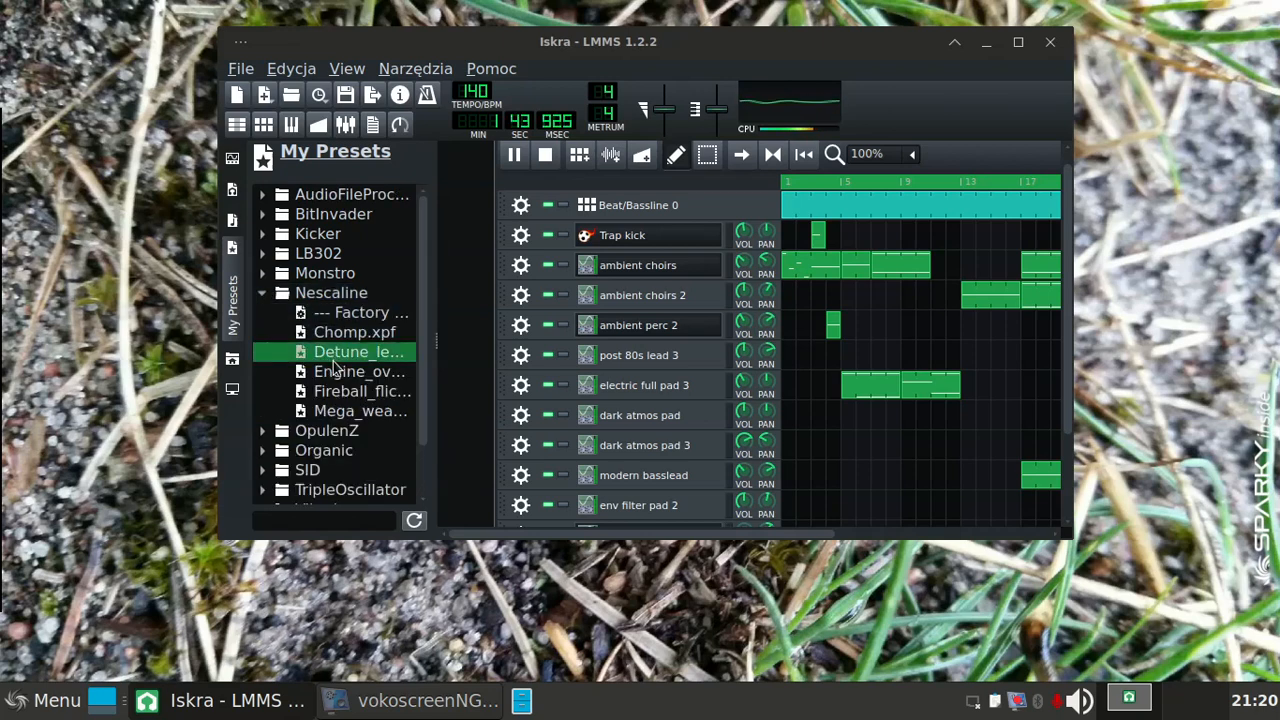
pyautogui.click(336, 370)
pyautogui.click(322, 390)
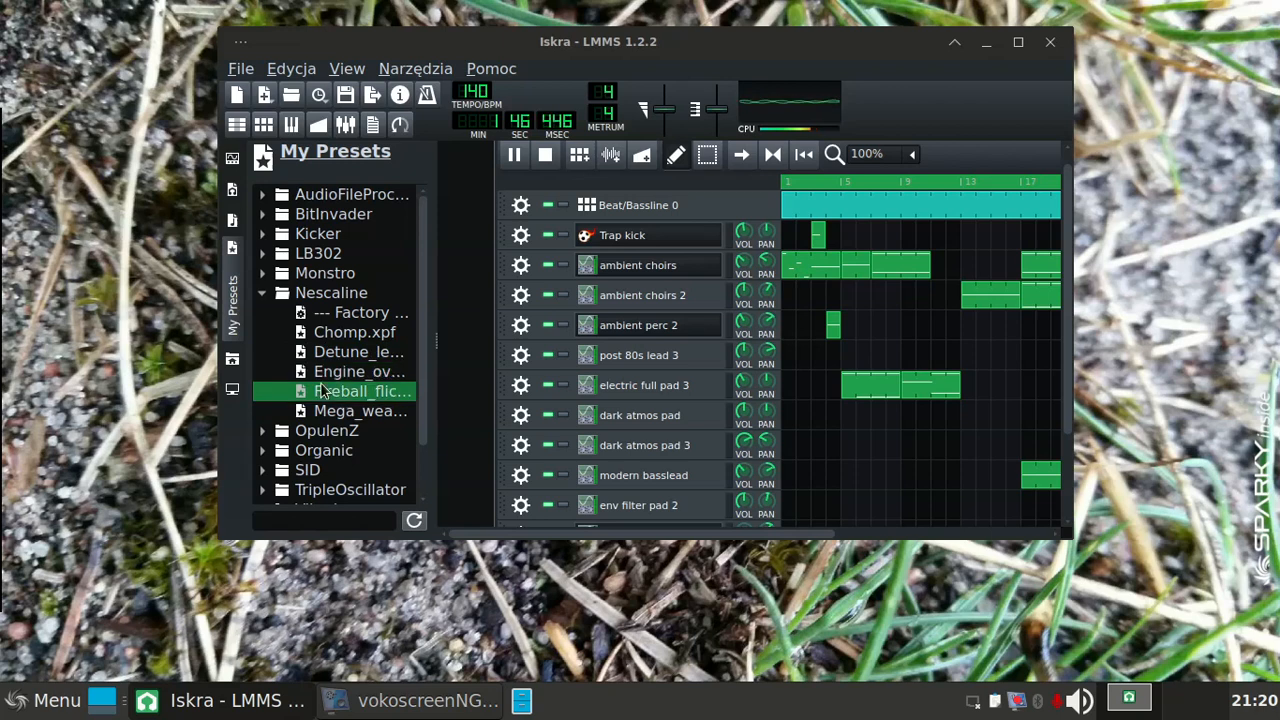
pyautogui.click(264, 296)
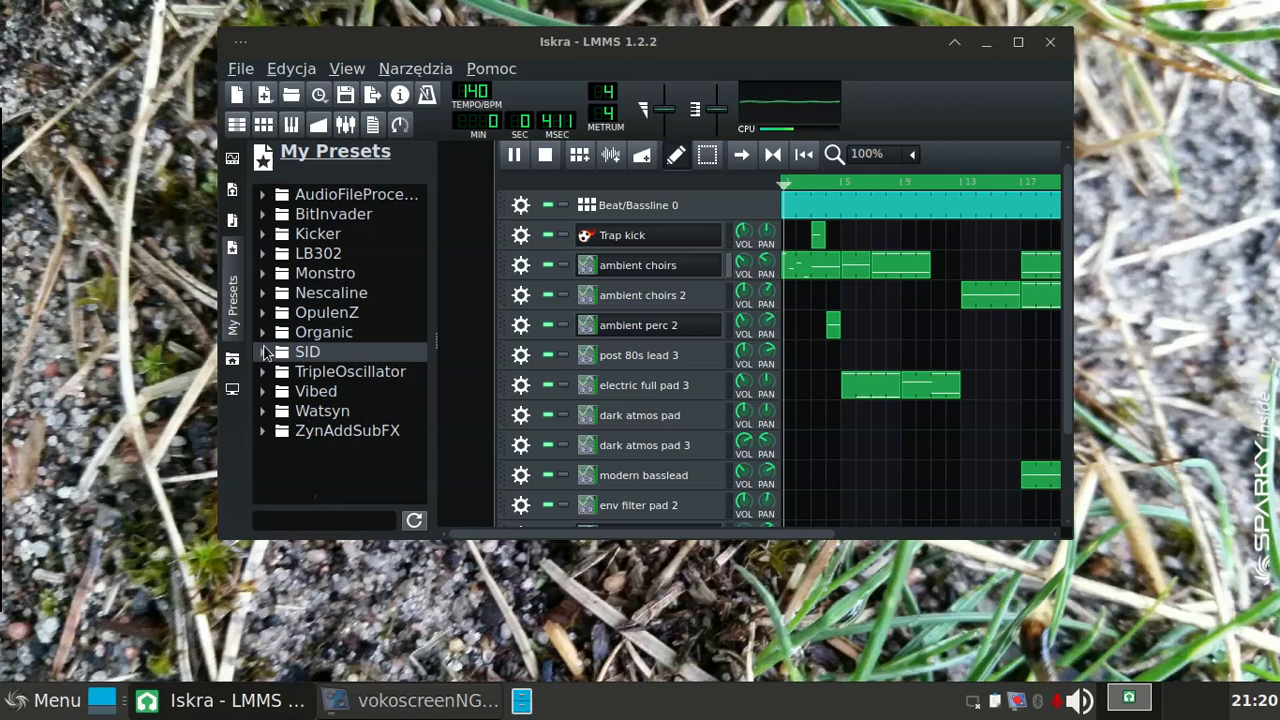
# Step: Audition the AmazingB…, AnalogDre…, AnalogTim…, ChurchOrg…, CryingPads and DetunedG… presets in the TripleOscillator folder
pyautogui.click(265, 372)
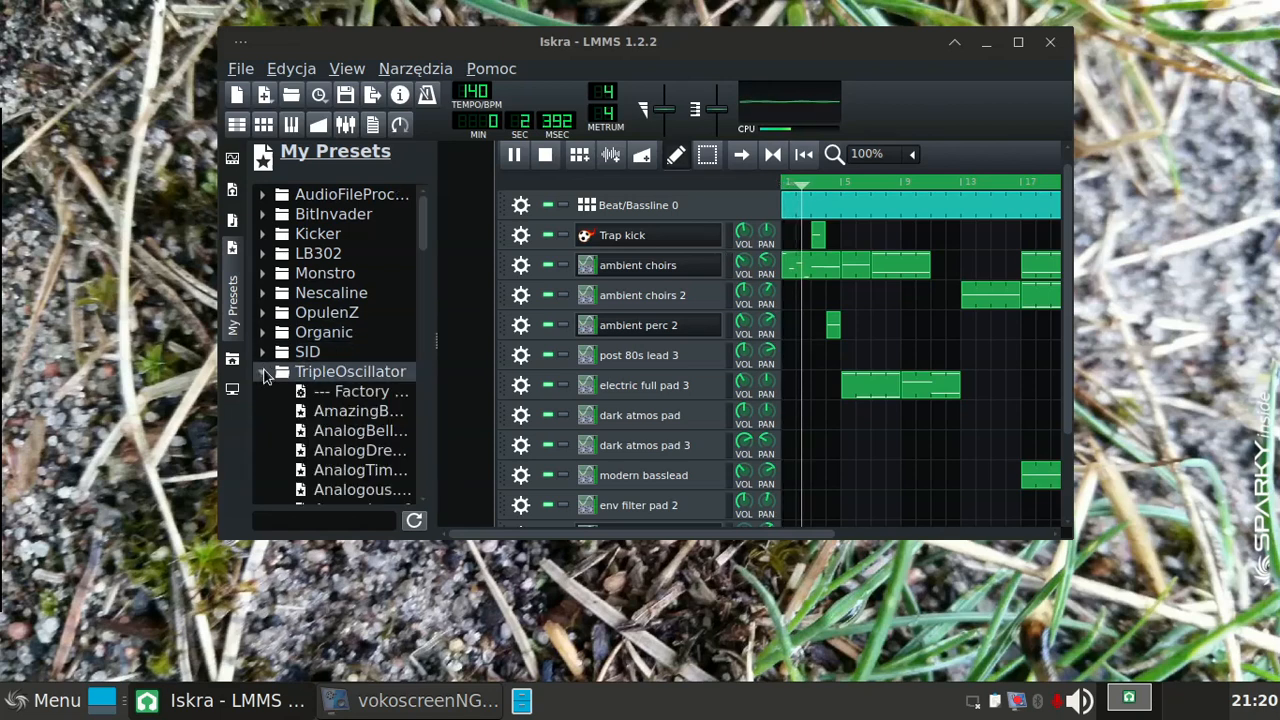
pyautogui.click(322, 419)
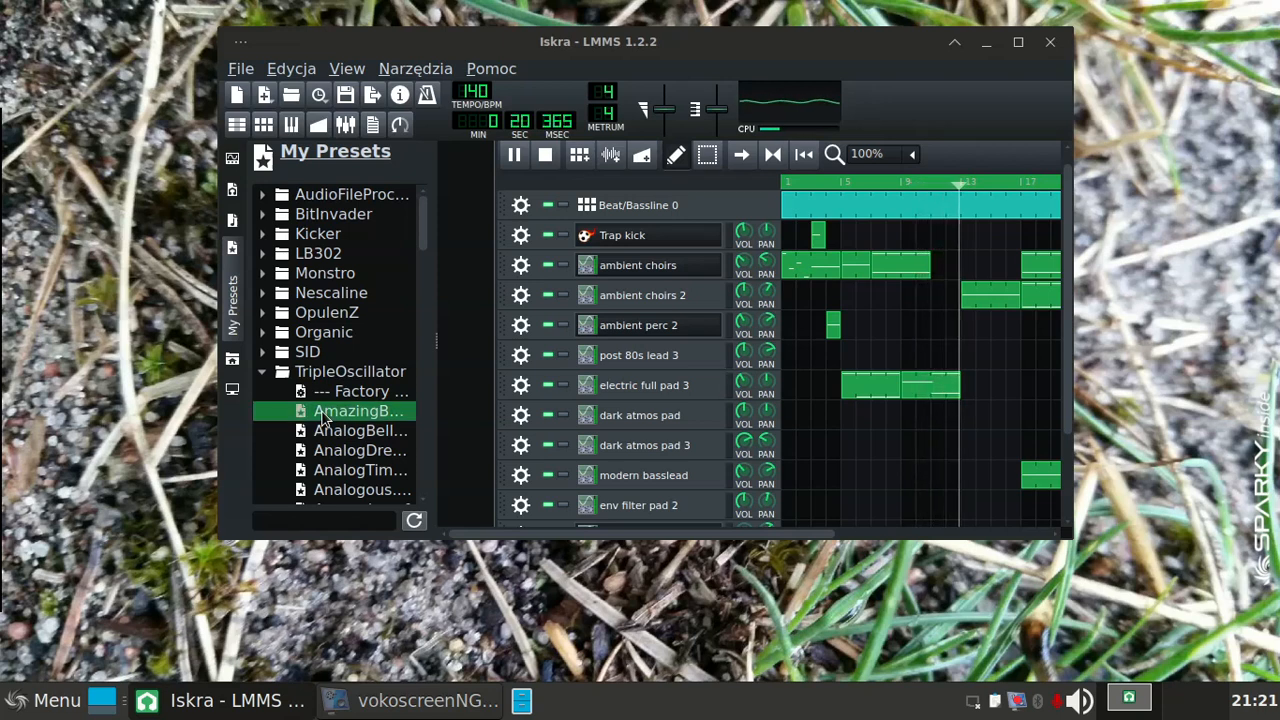
pyautogui.click(326, 450)
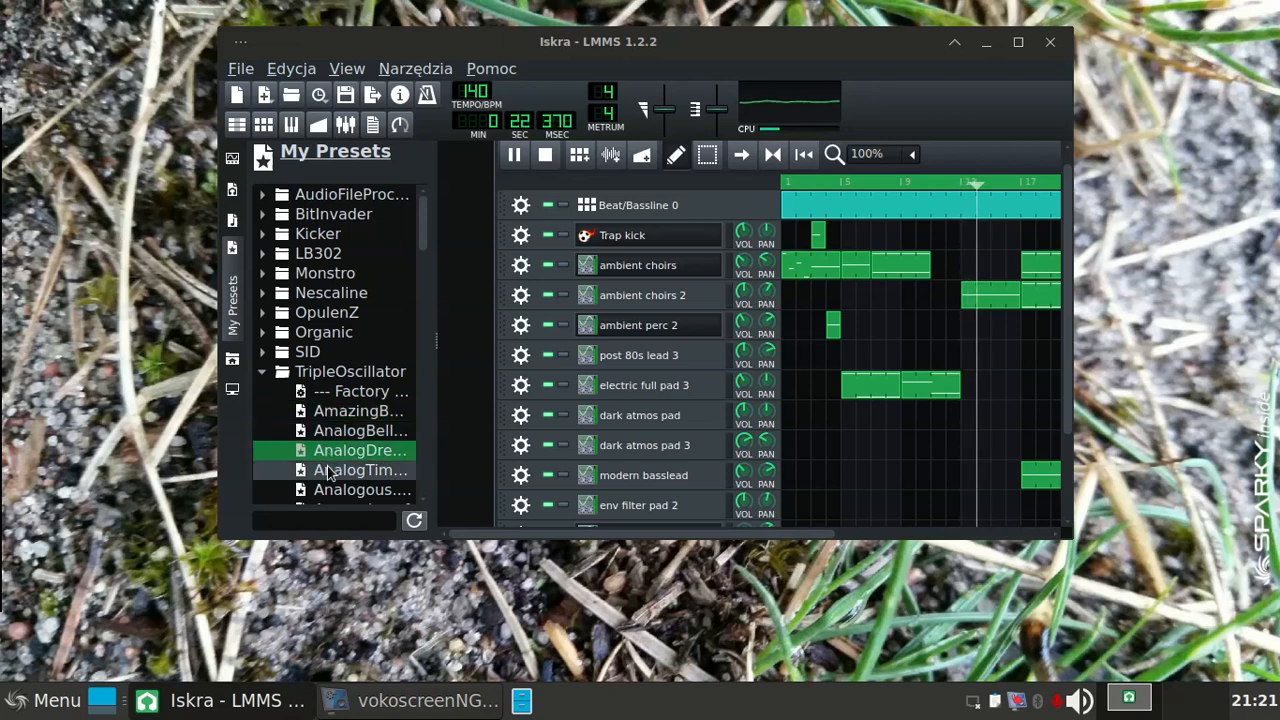
pyautogui.click(325, 471)
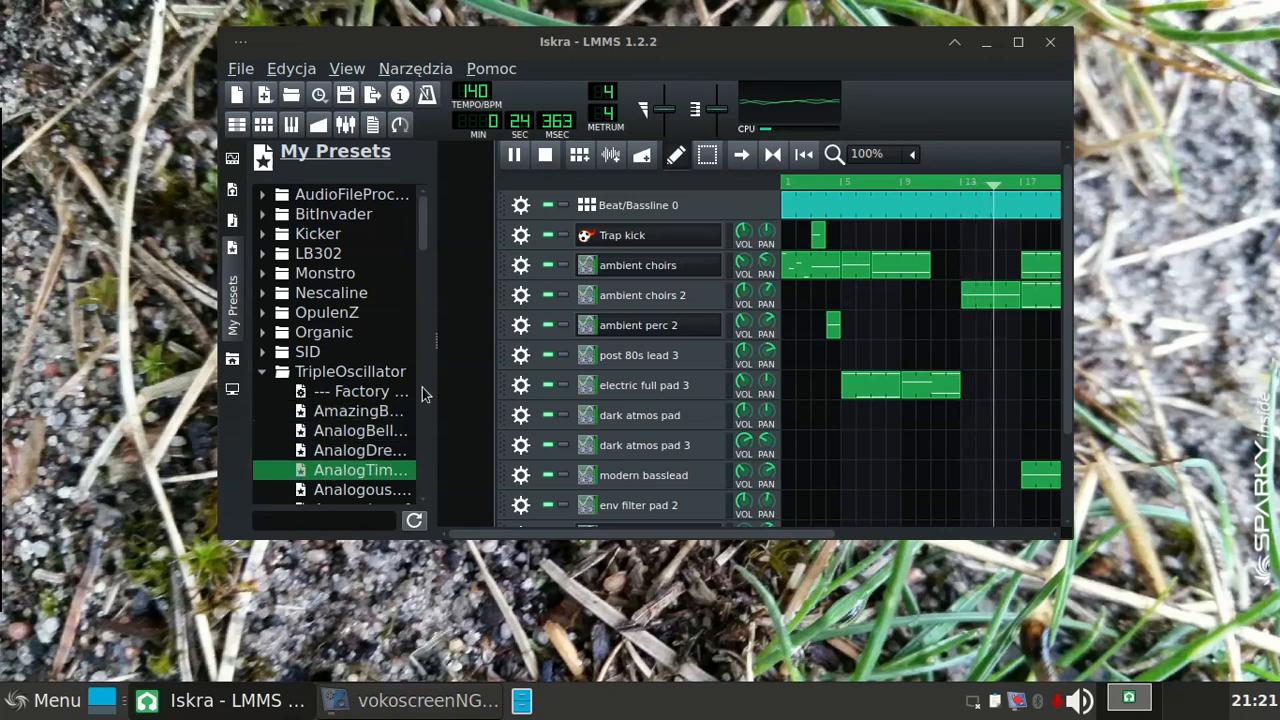
pyautogui.moveTo(422, 227); pyautogui.dragTo(425, 290)
pyautogui.click(363, 315)
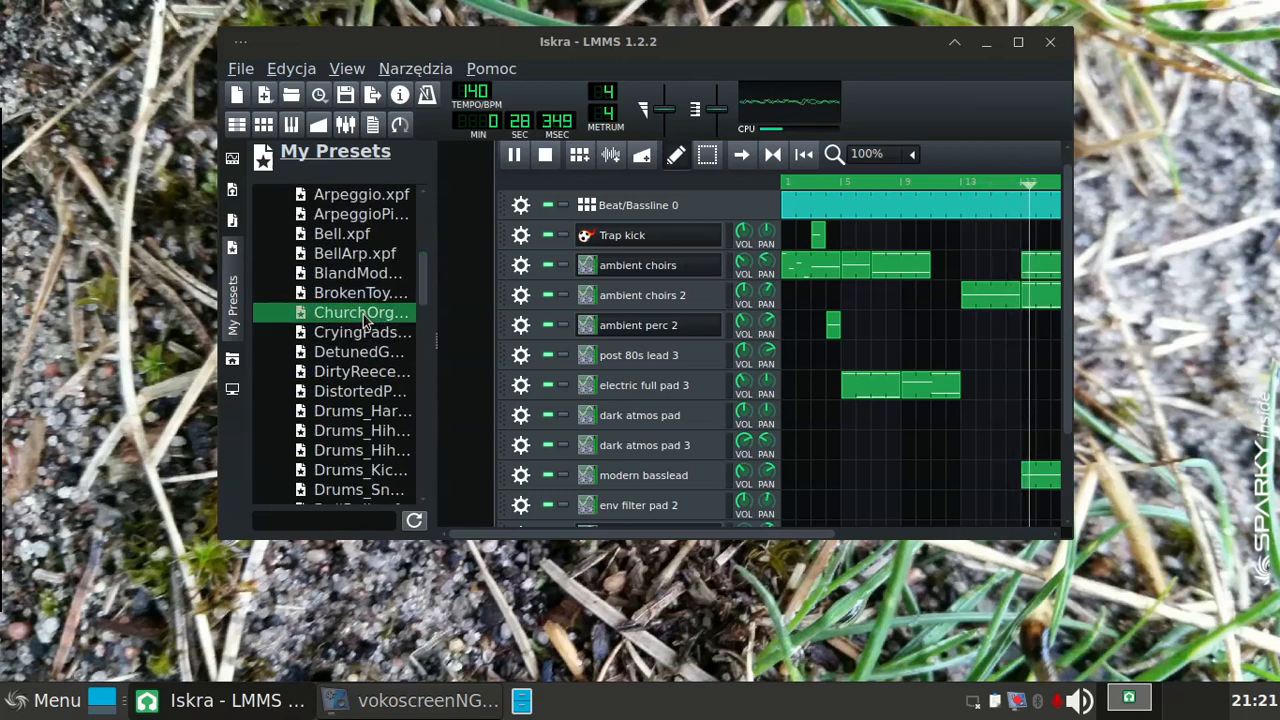
pyautogui.click(360, 333)
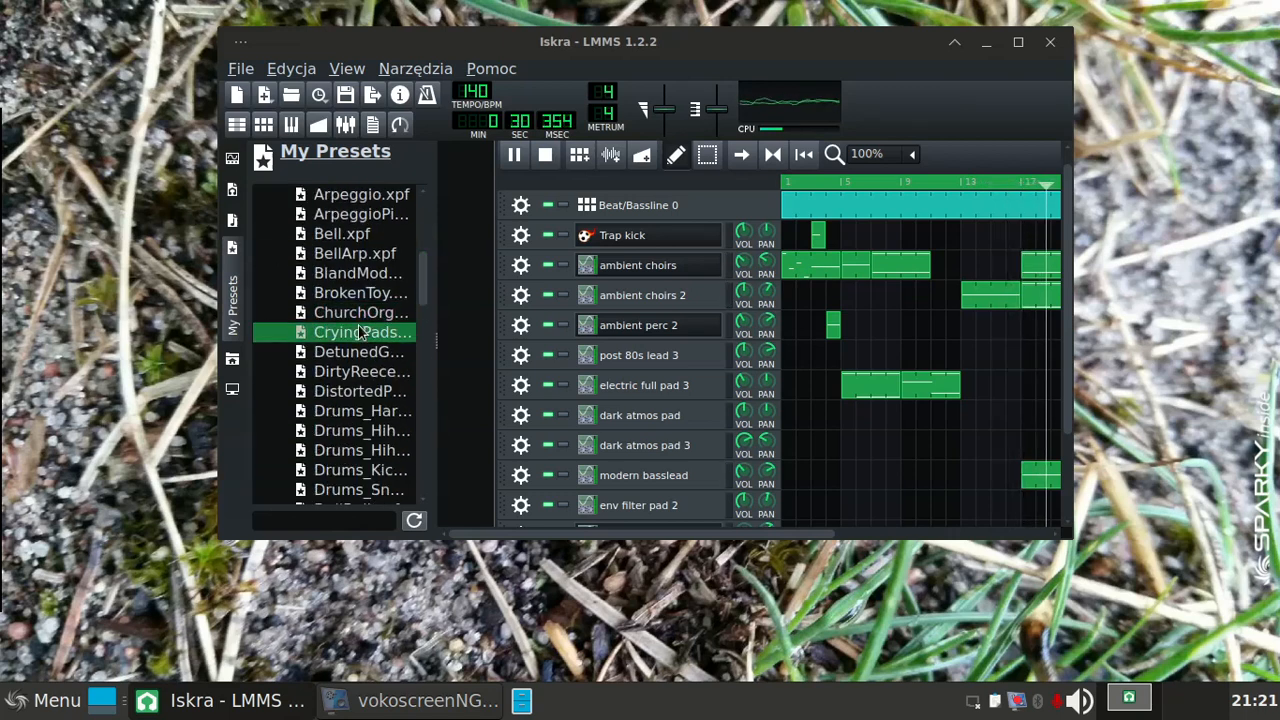
pyautogui.click(348, 354)
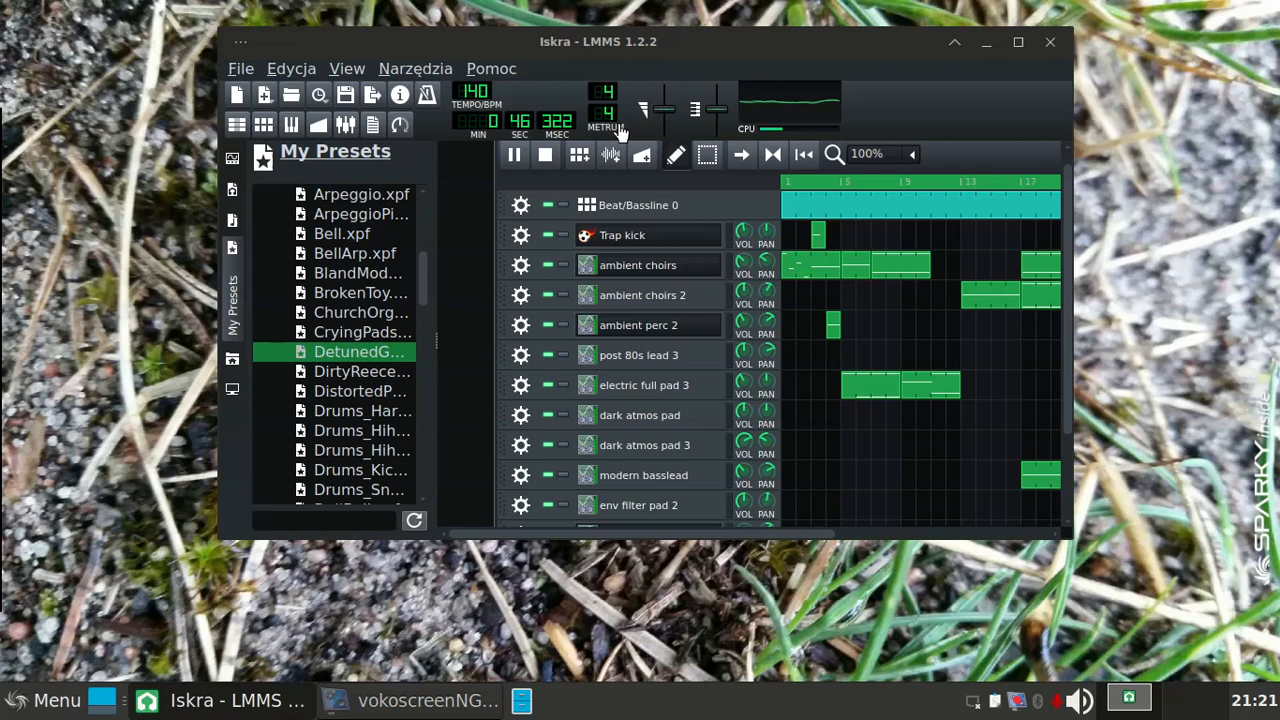
# Step: Stop the playback of the Iskra song and minimize the LMMS window to show the desktop
pyautogui.click(546, 160)
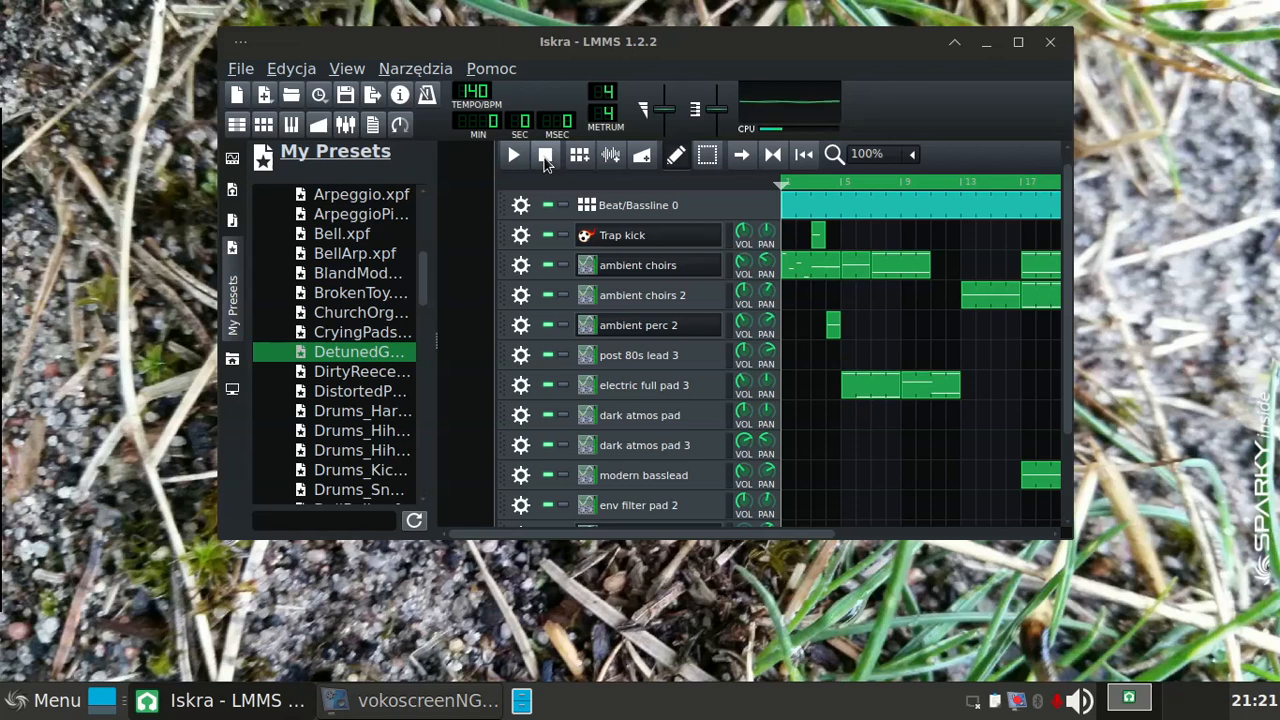
pyautogui.click(986, 43)
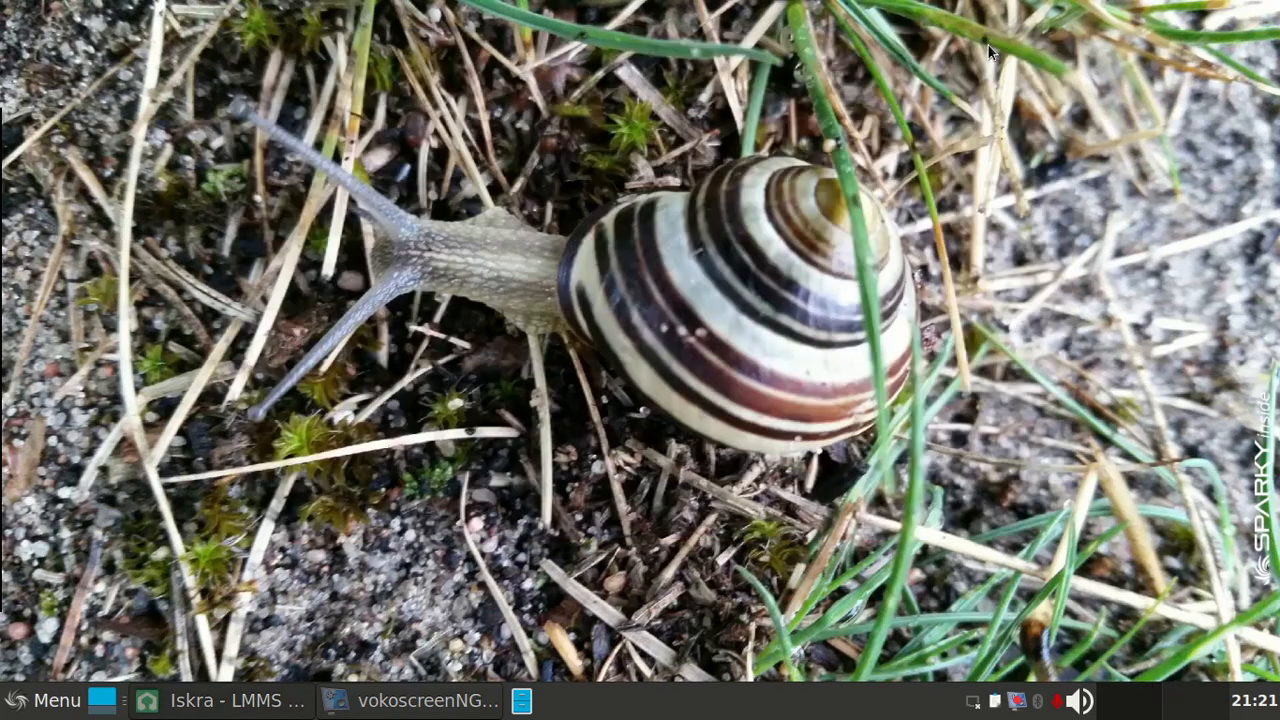